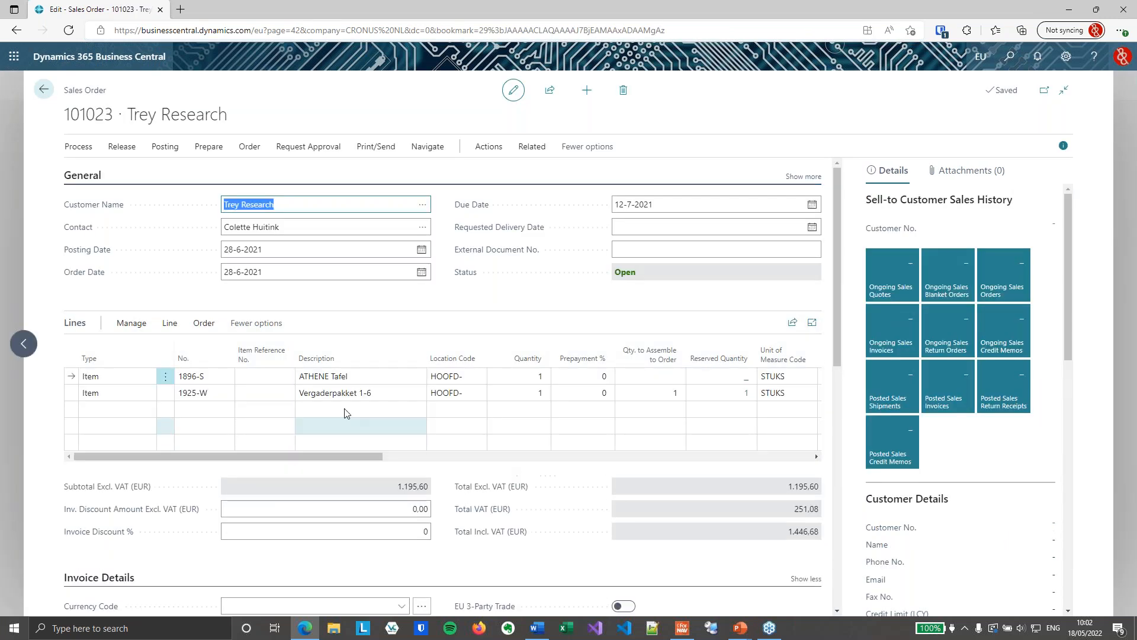
Step: Select the Vergaderpakket 1-6 sales line and open the item card of 1925-W from the sales line details
click(382, 393)
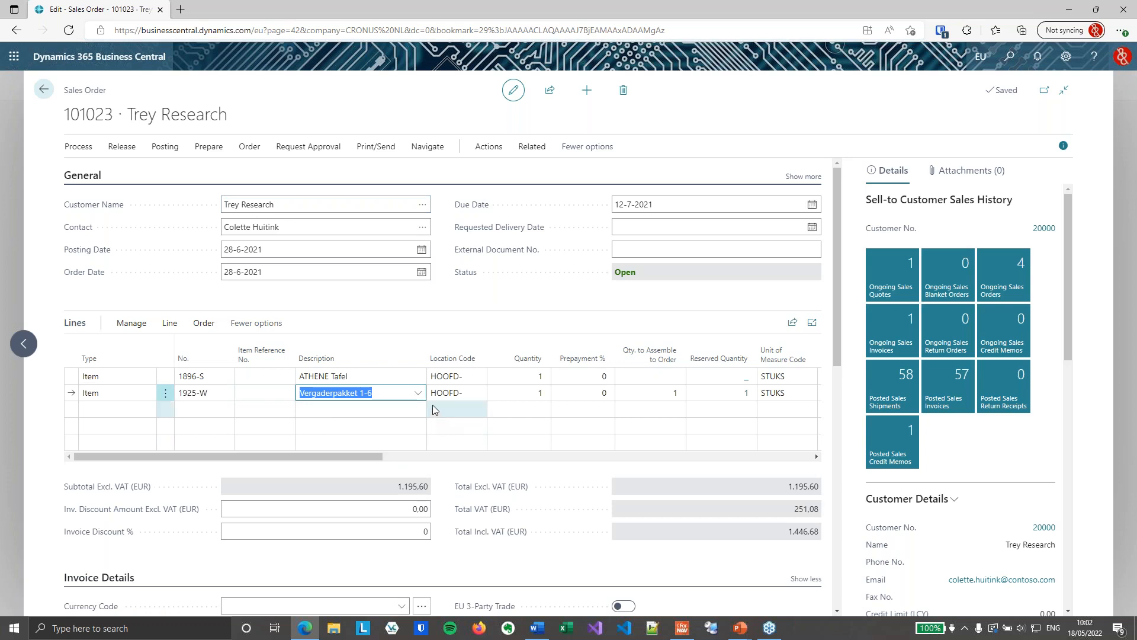
scroll(948, 438, down, 2)
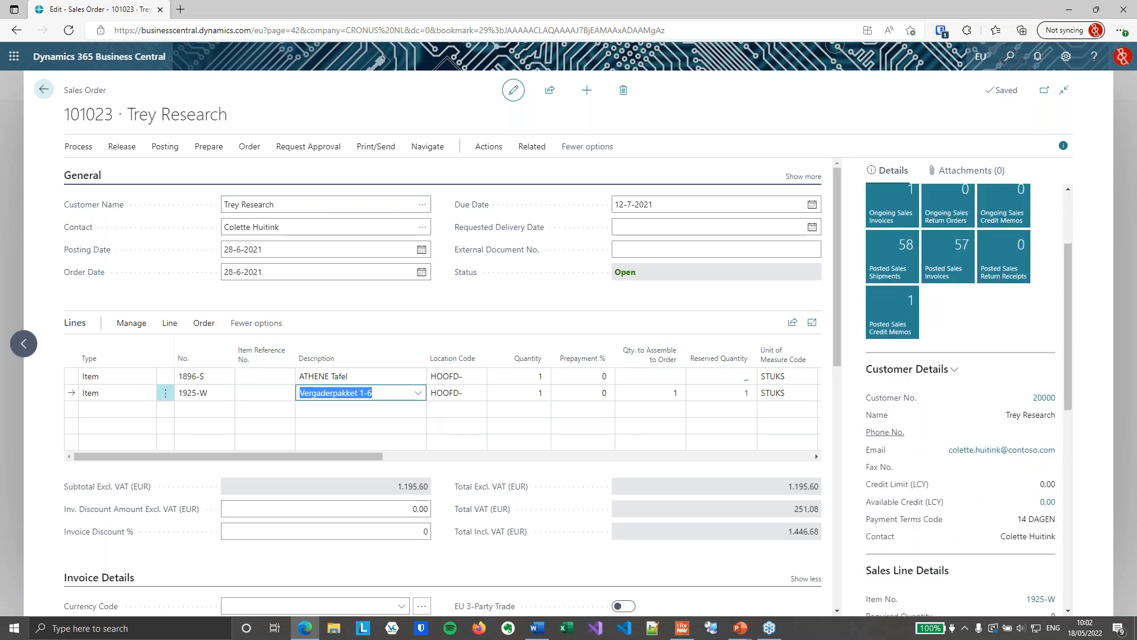
scroll(974, 420, down, 2)
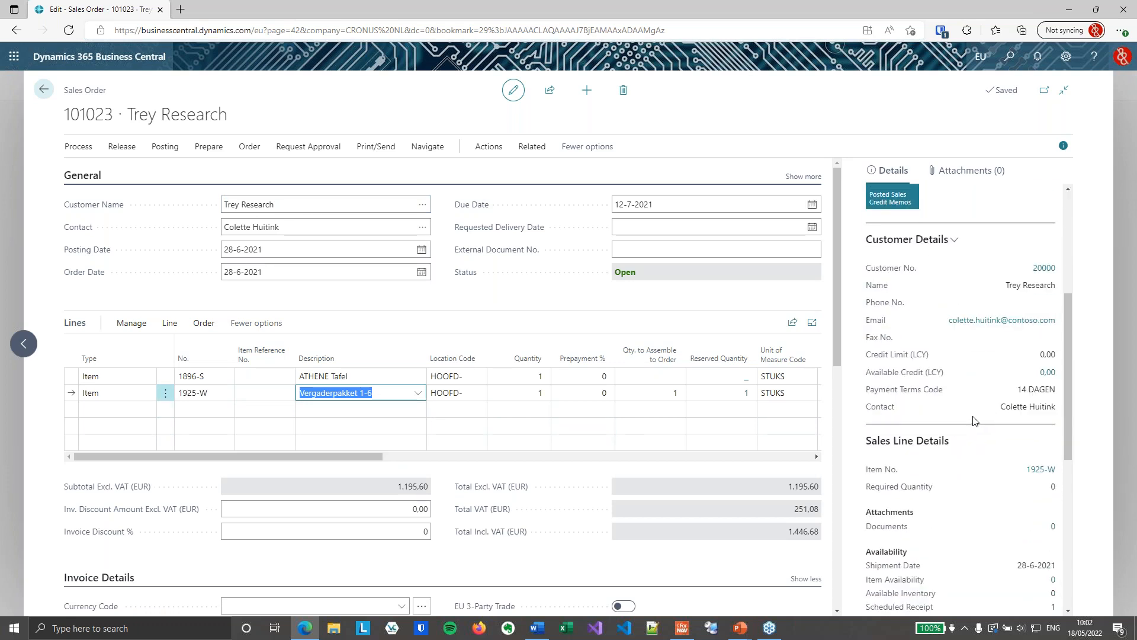
click(1042, 472)
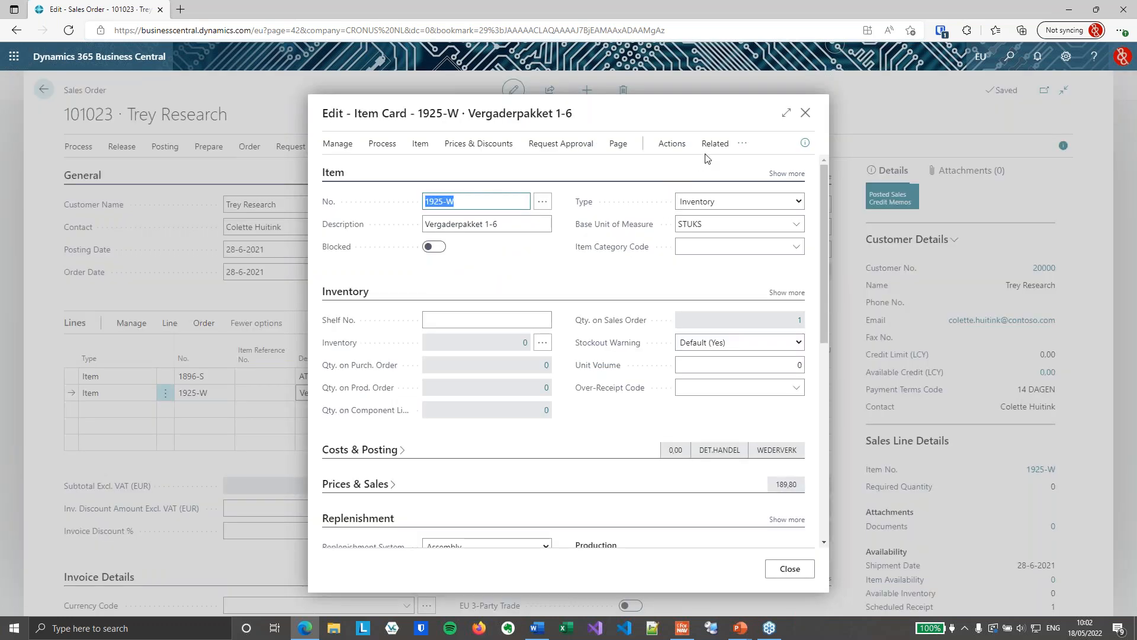
Step: View the item's assembly BOM and inspect the page to find its source table
click(714, 145)
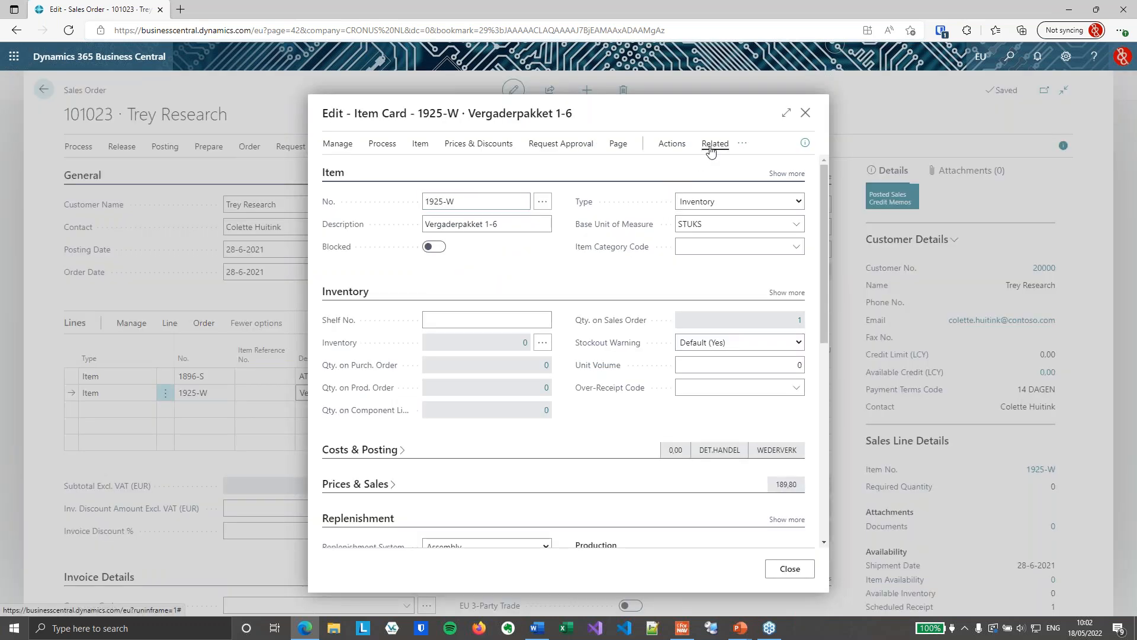
click(524, 199)
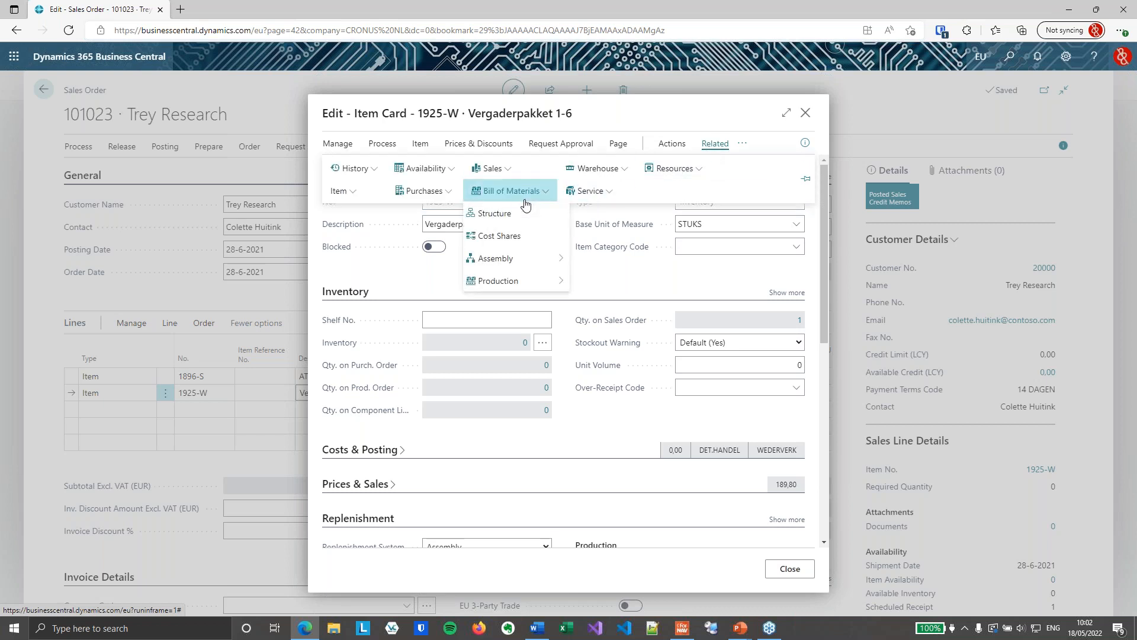
mouse_move(530, 262)
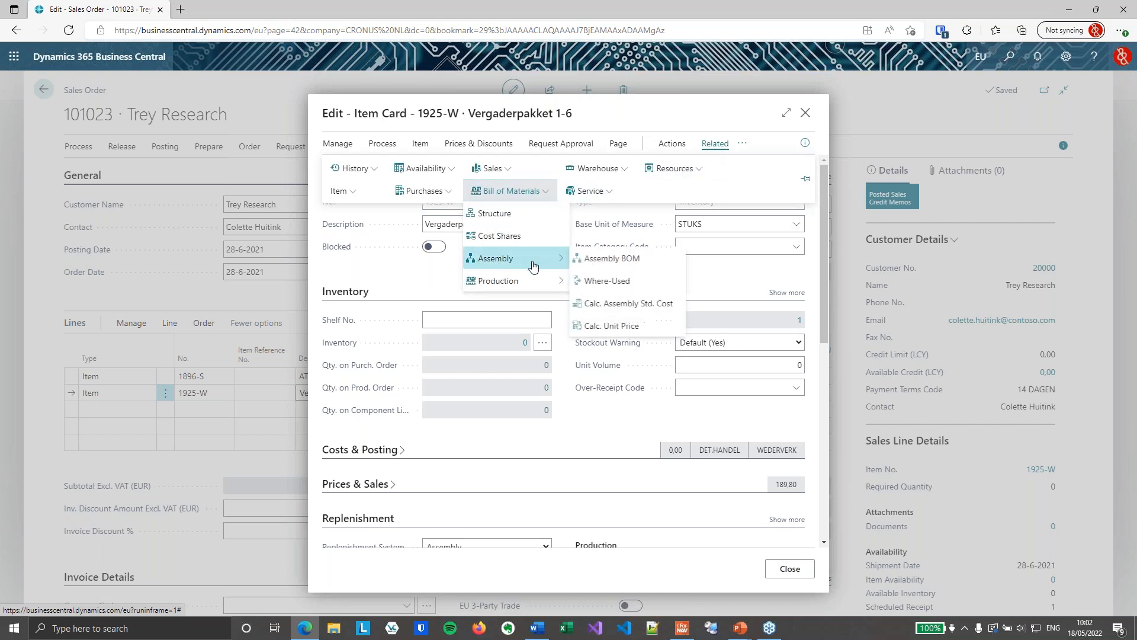
click(610, 264)
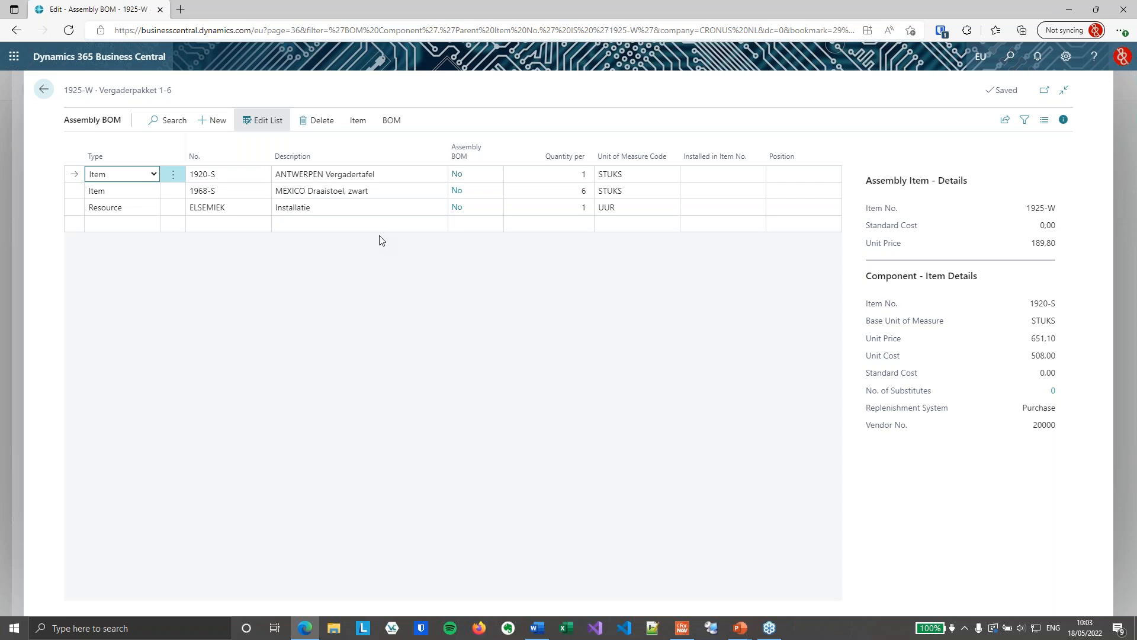
key(ctrl+alt+F1)
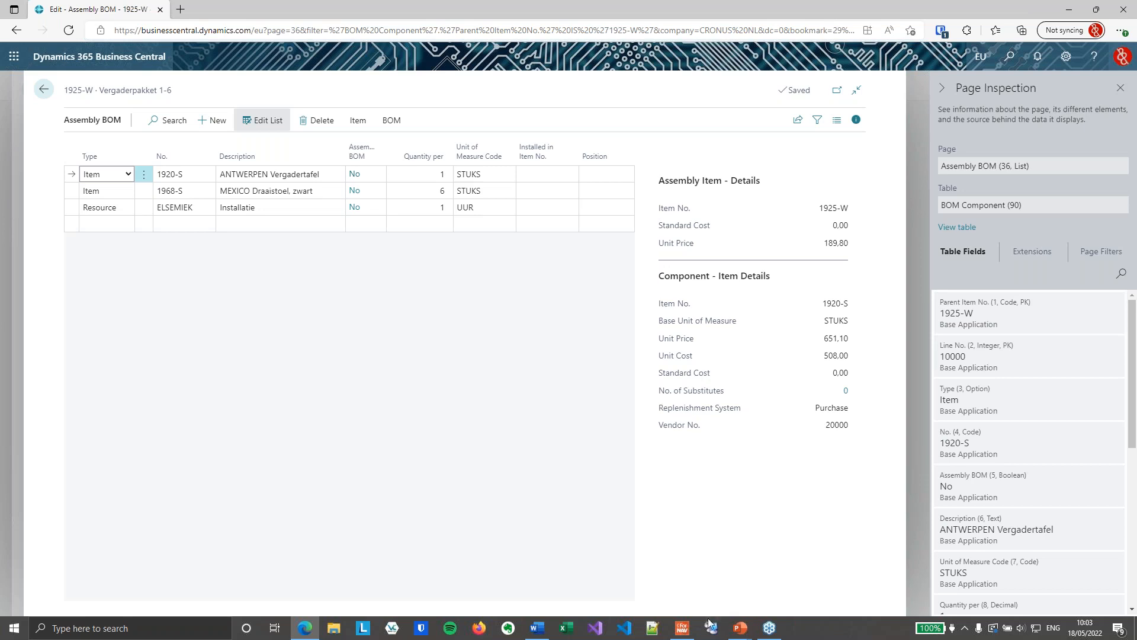
Step: Switch to the Reports ForNAV designer and open report 6188471 ForNAV VAT Order Confirmation, filtering the report list by "order conf"
click(690, 629)
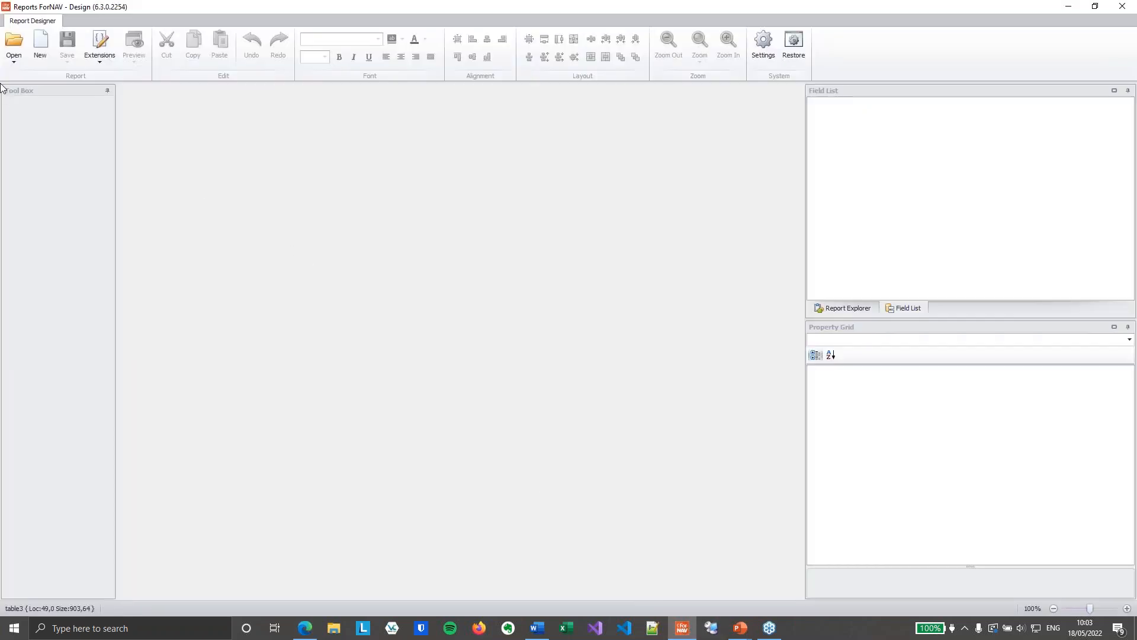
click(14, 61)
click(57, 90)
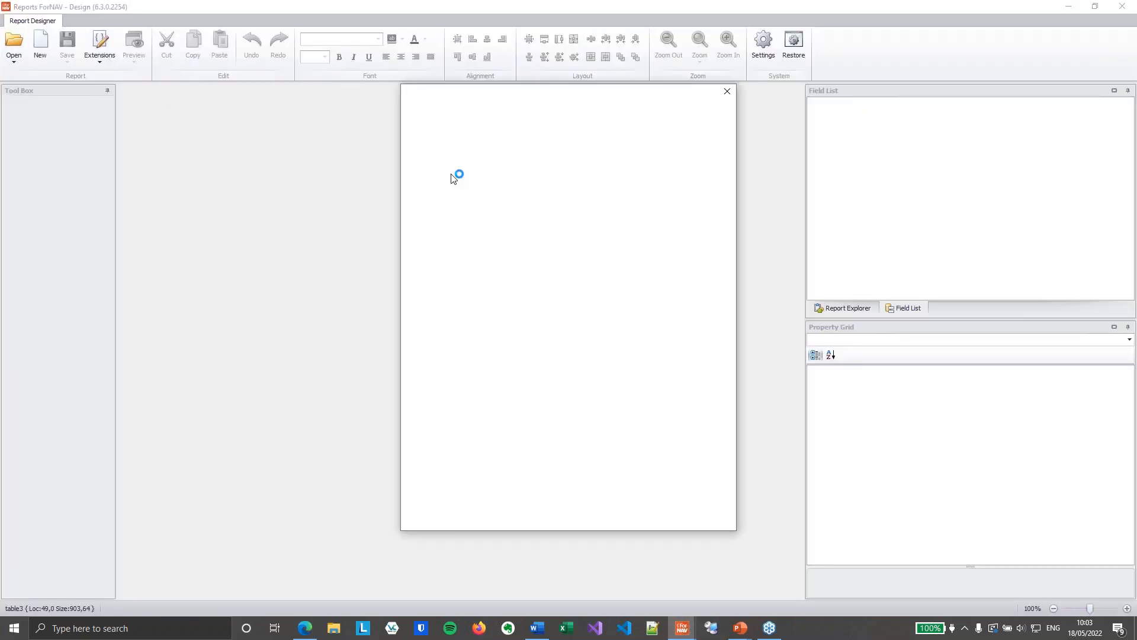
click(619, 185)
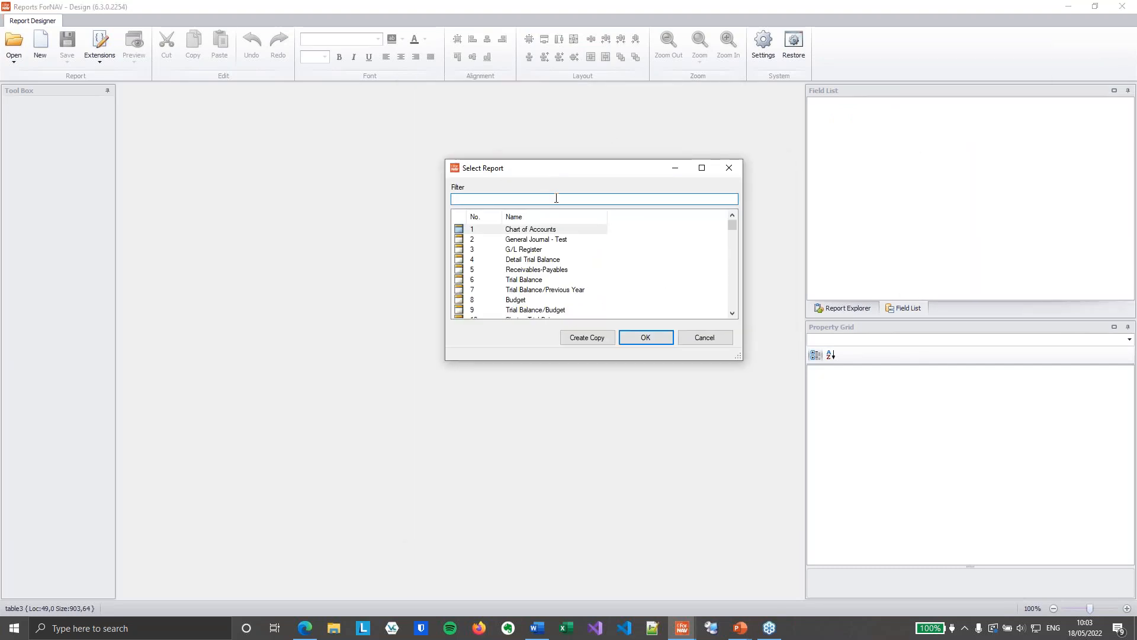
text(order conf)
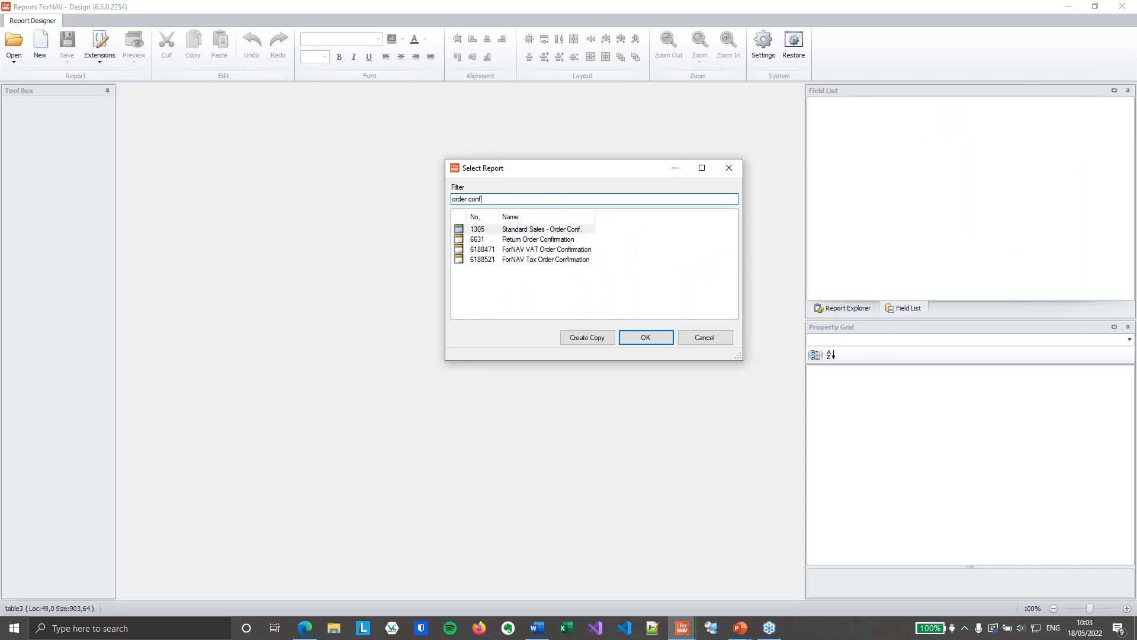
click(556, 249)
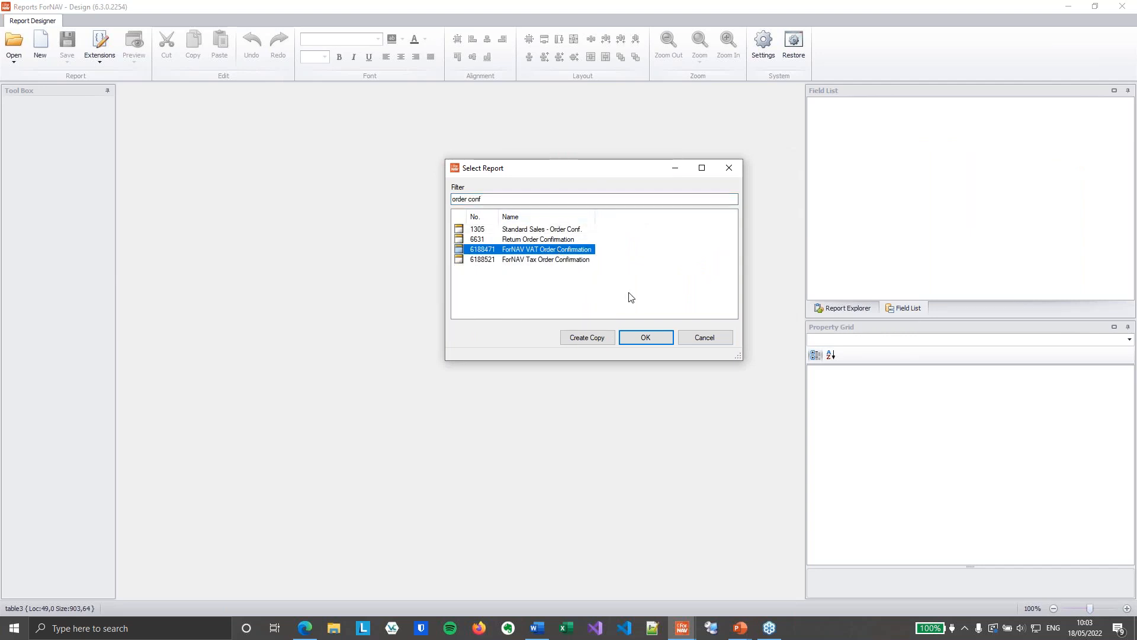
click(644, 337)
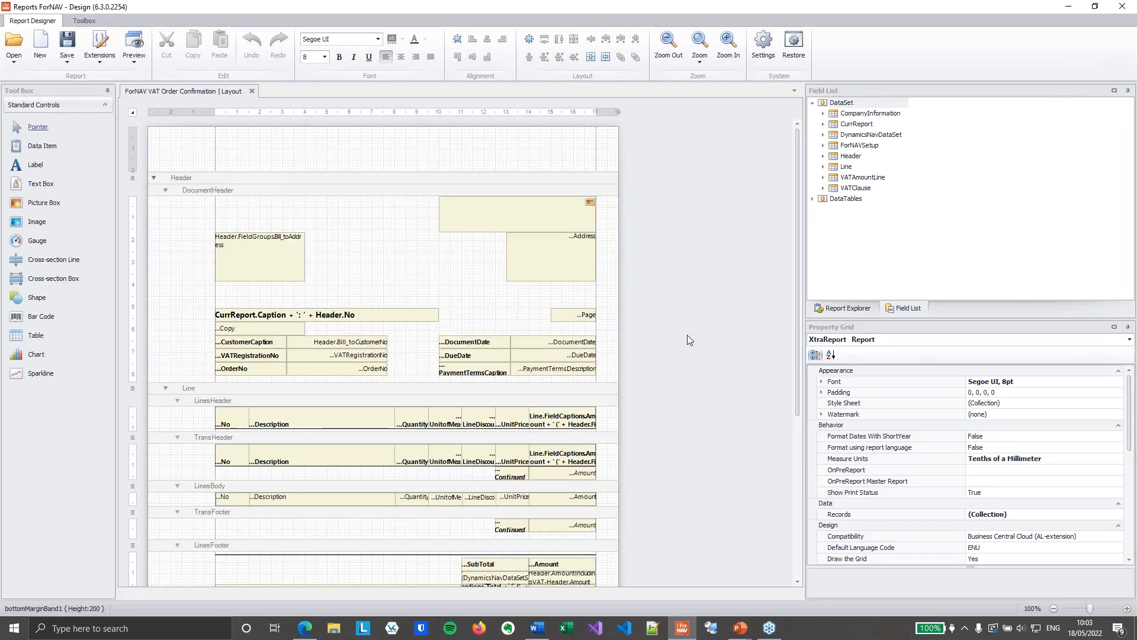
Step: Add a data item to the Line band and base it on table 90, BOM Component
scroll(688, 338, up, 1)
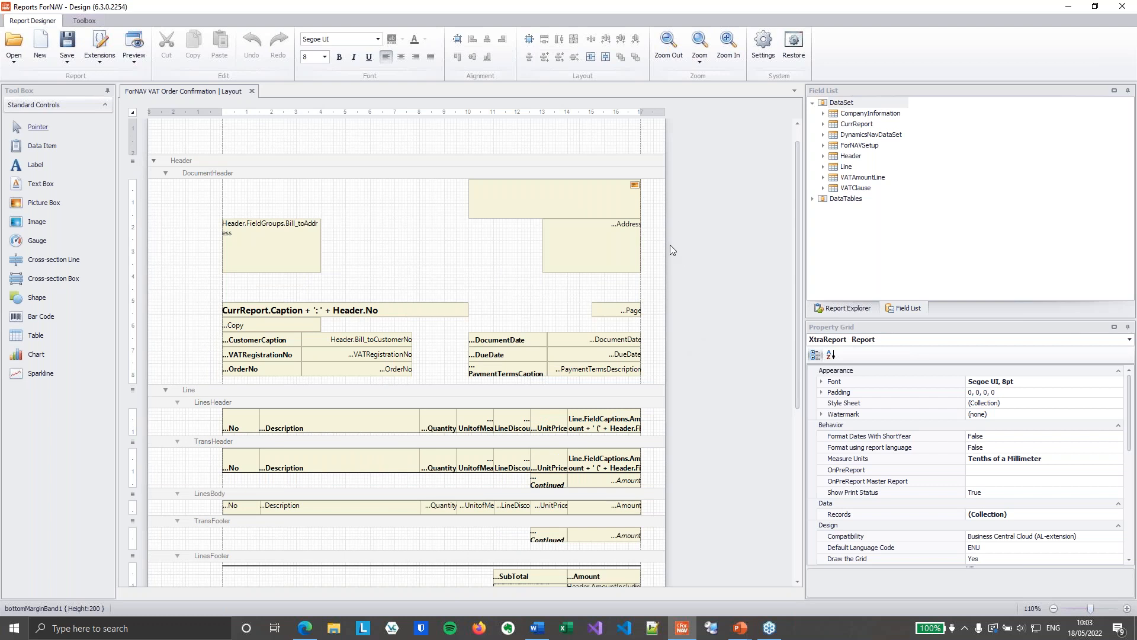
scroll(670, 244, down, 3)
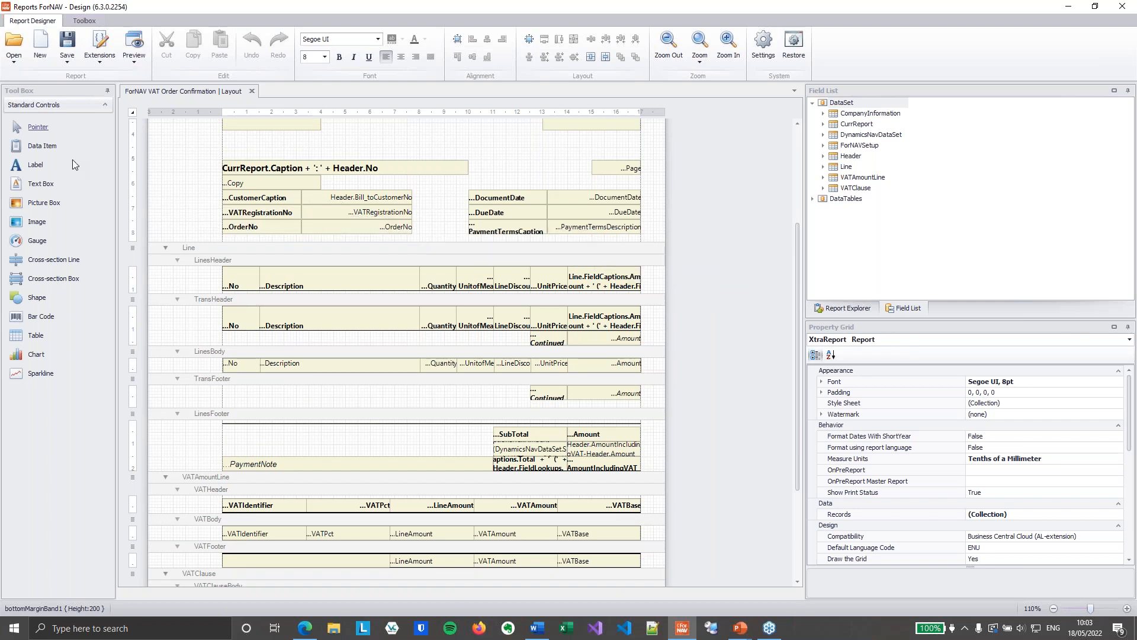
drag(47, 149, 208, 257)
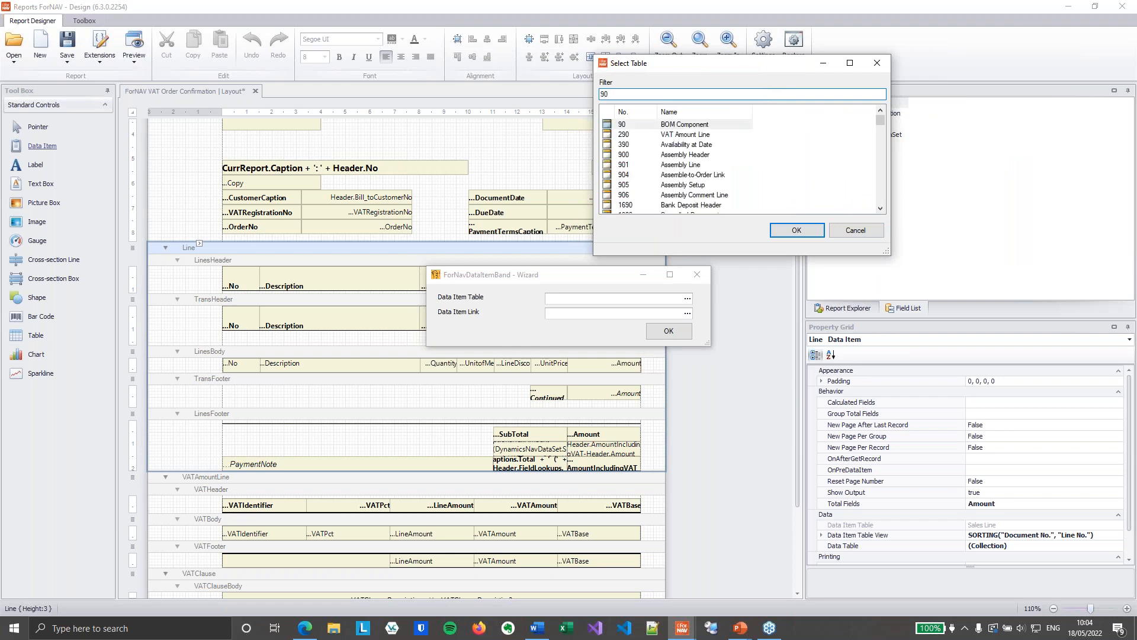
click(710, 128)
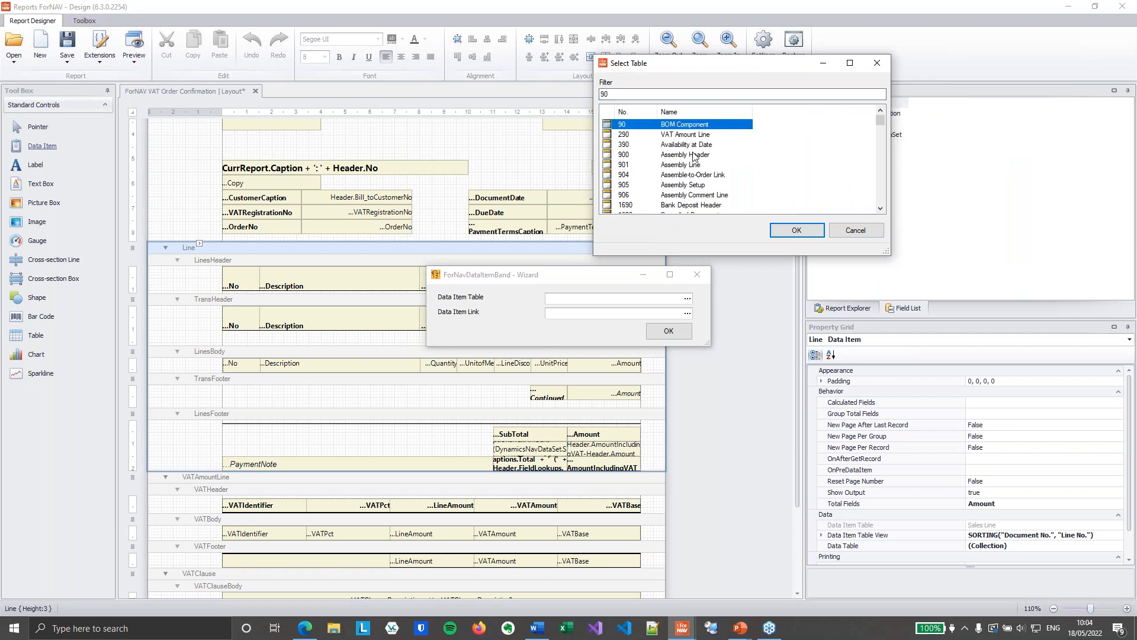
click(796, 230)
Step: Link the BOM Component field Parent Item No. to the Sales Line field No. and finish the data item wizard
click(688, 313)
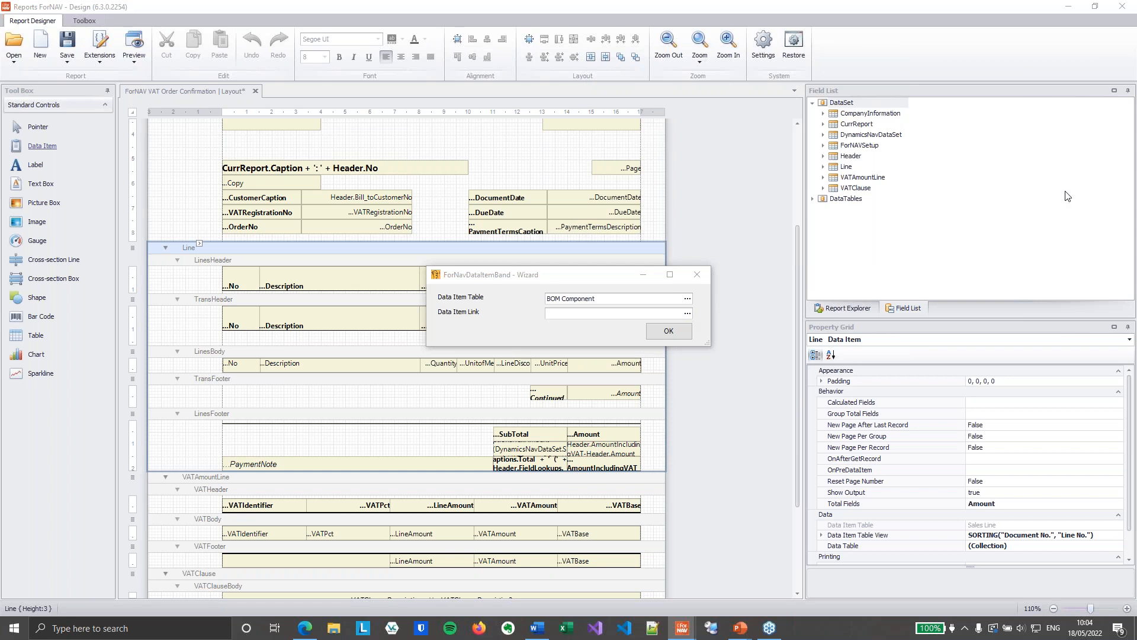
click(821, 133)
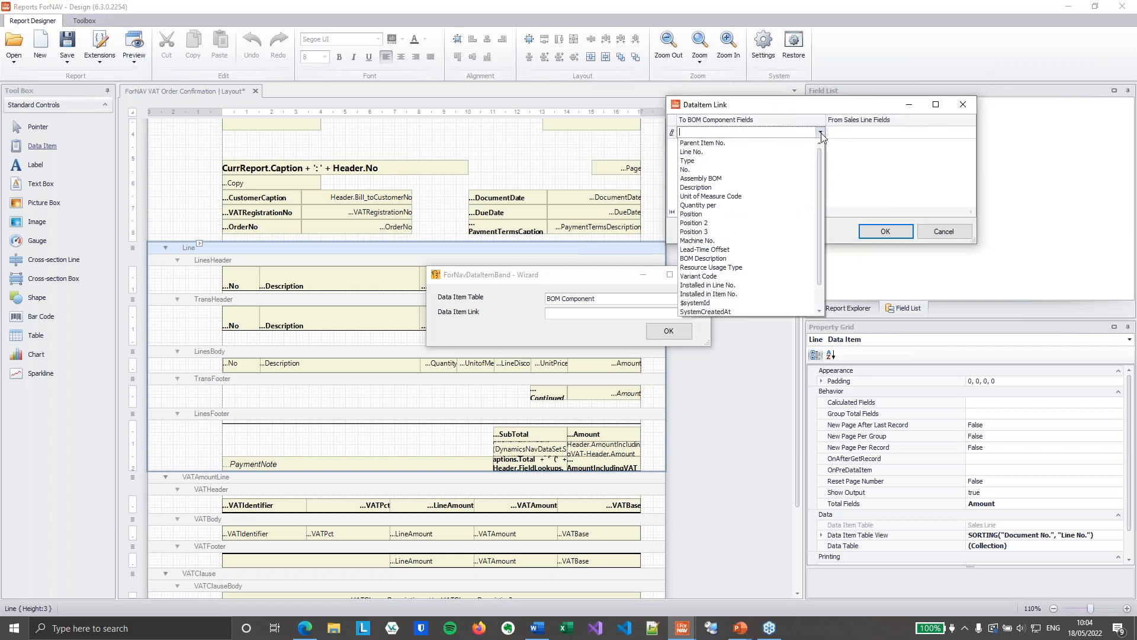
click(732, 144)
click(869, 132)
click(969, 132)
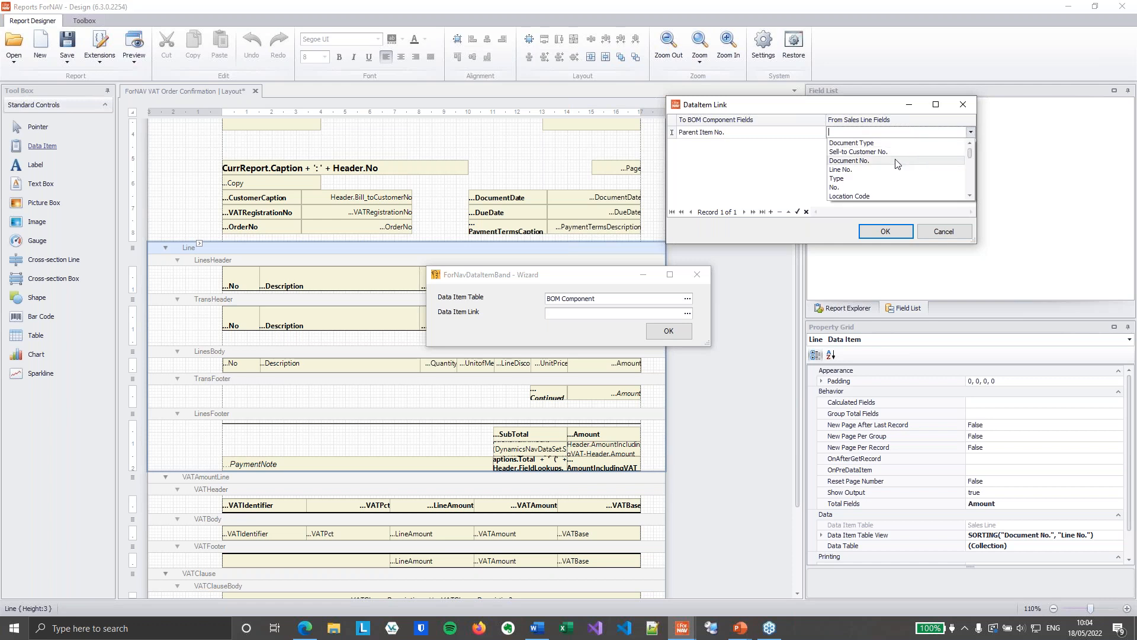
click(872, 188)
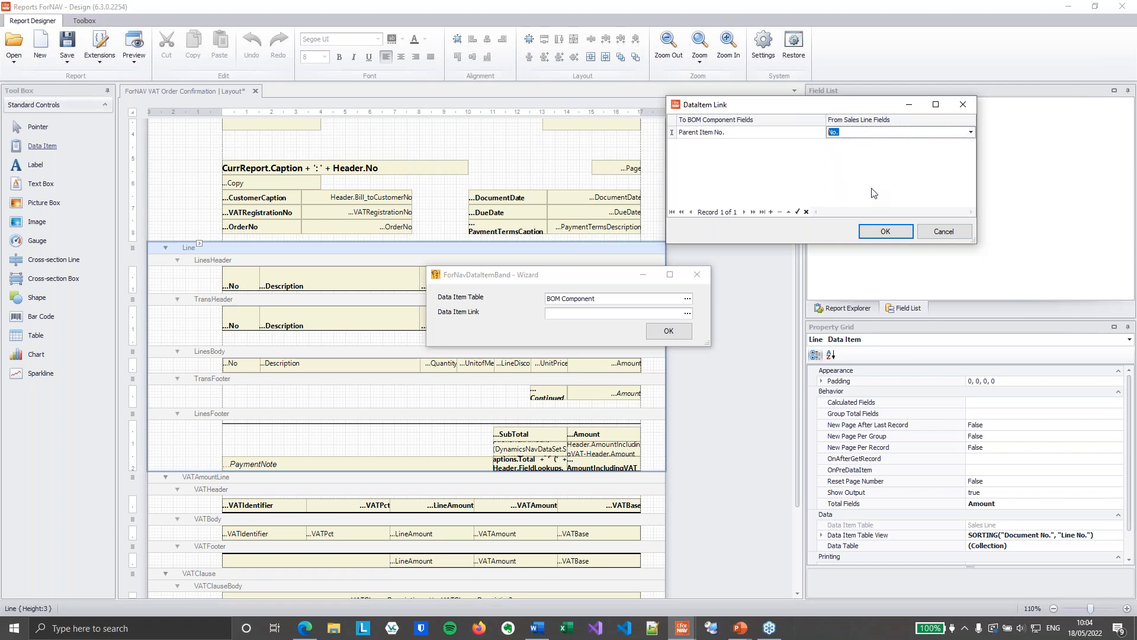
click(885, 231)
click(684, 333)
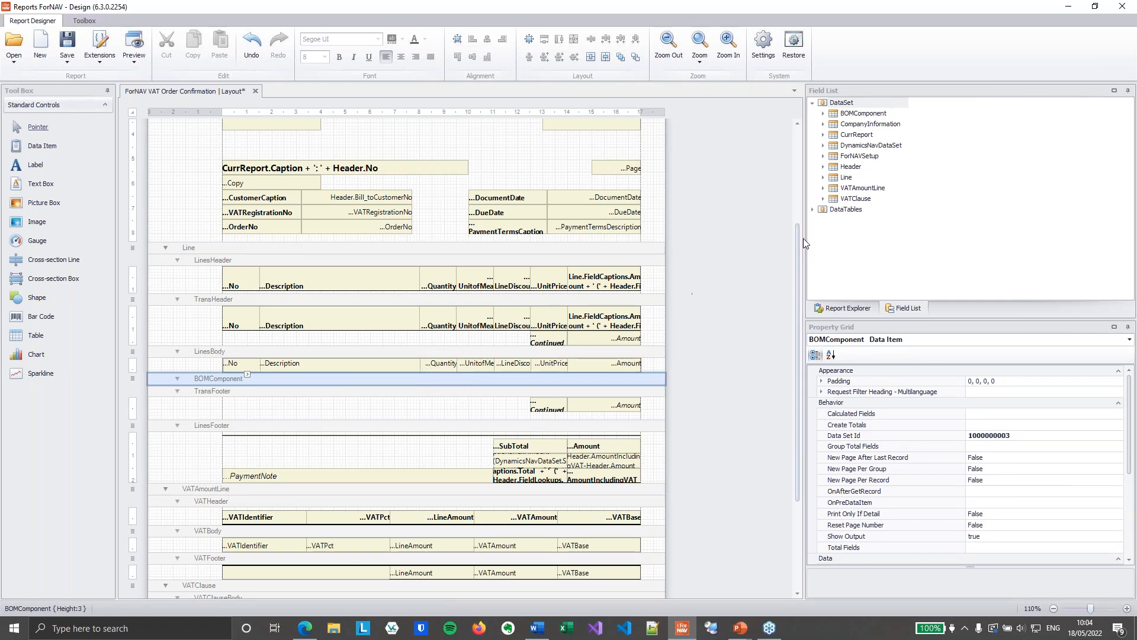
Step: Try to place the BOMComponent fields No, Description and Quantityper in the BOMComponent band
click(823, 113)
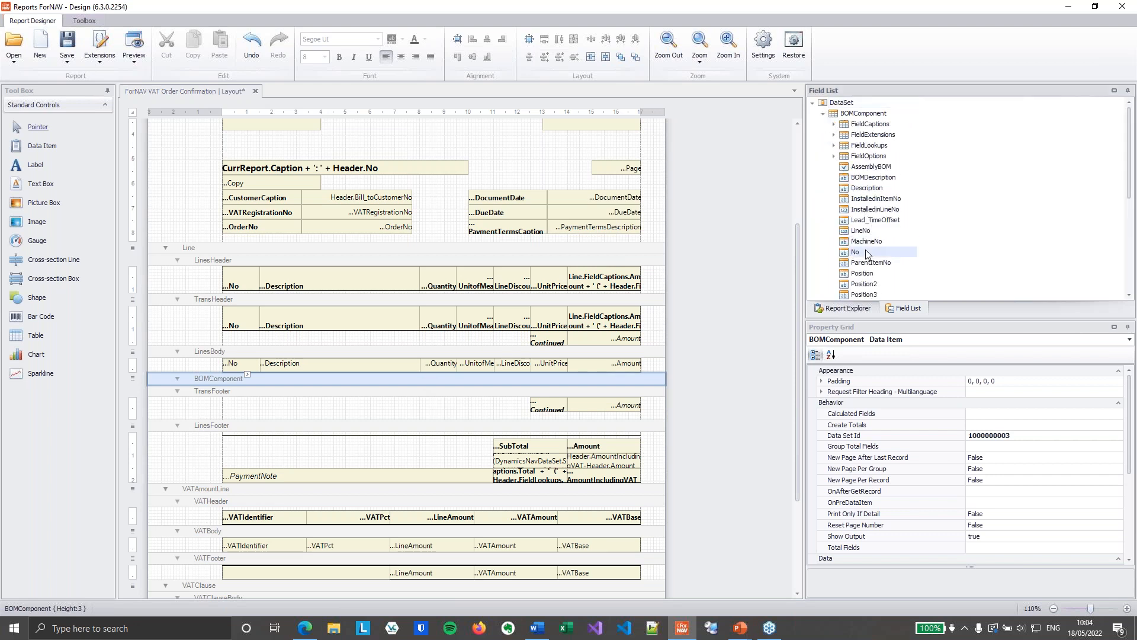
ctrl+click(874, 188)
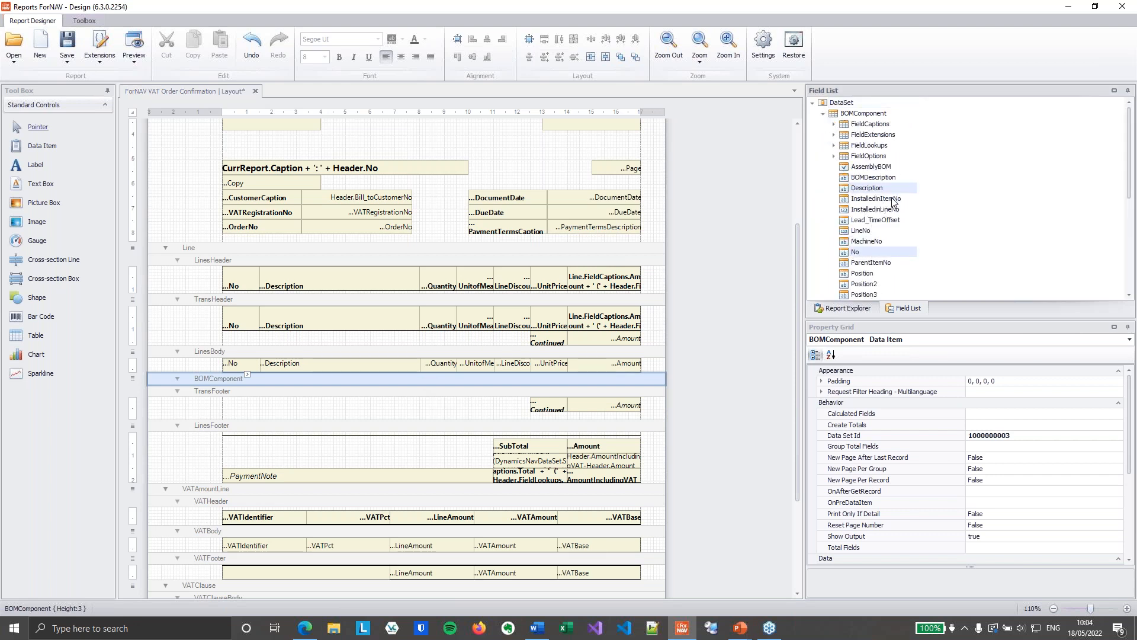
scroll(946, 230, down, 2)
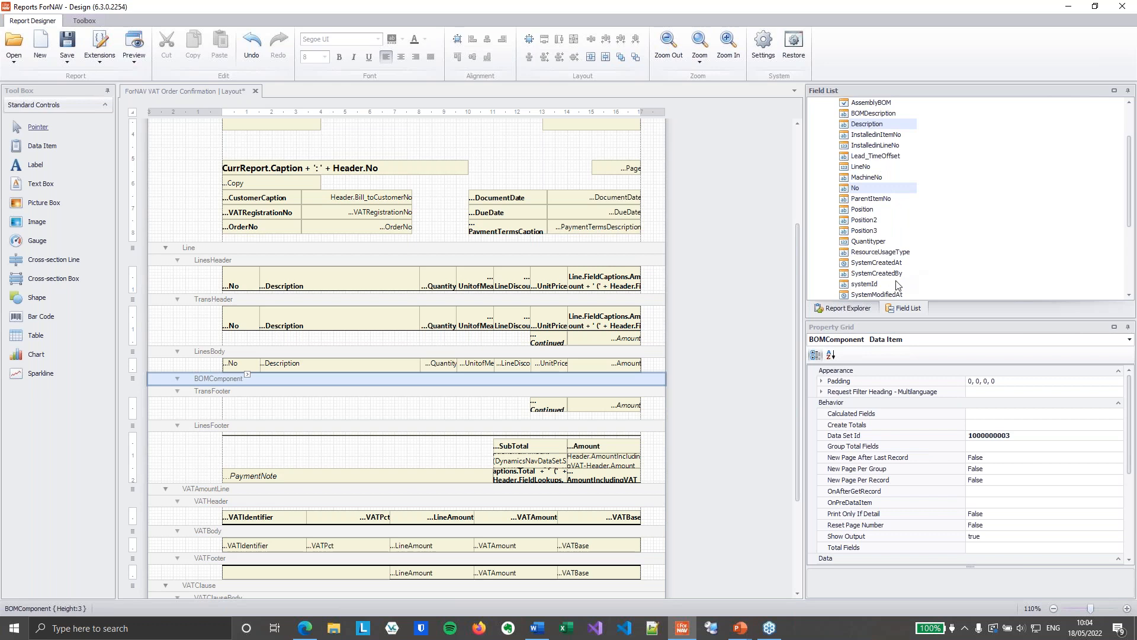
ctrl+click(881, 242)
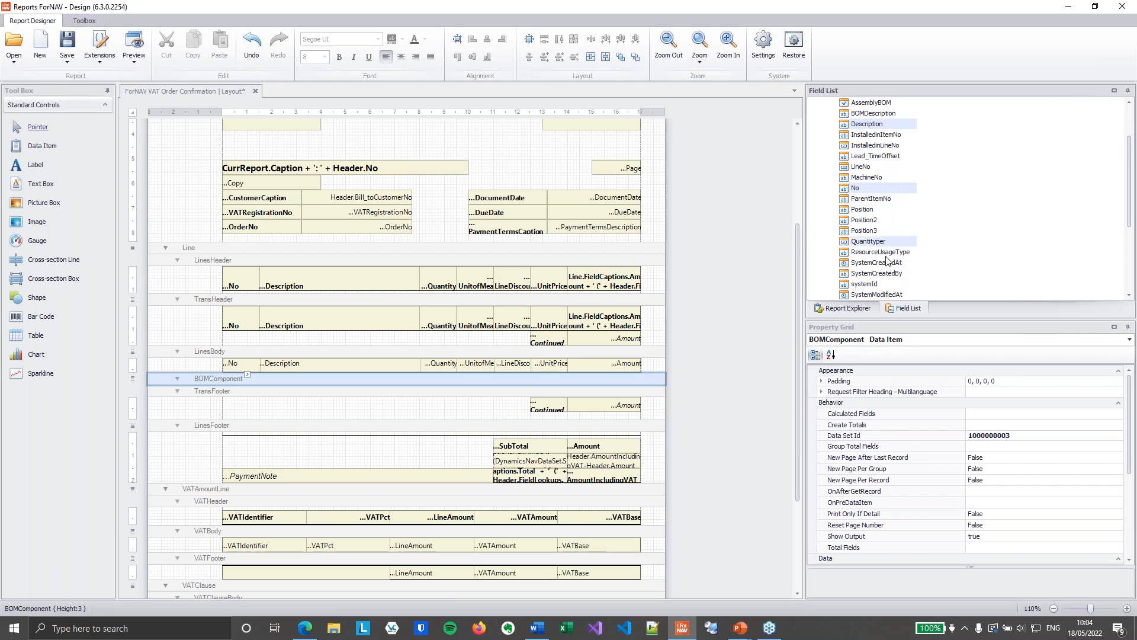
drag(873, 245, 561, 385)
drag(878, 244, 639, 380)
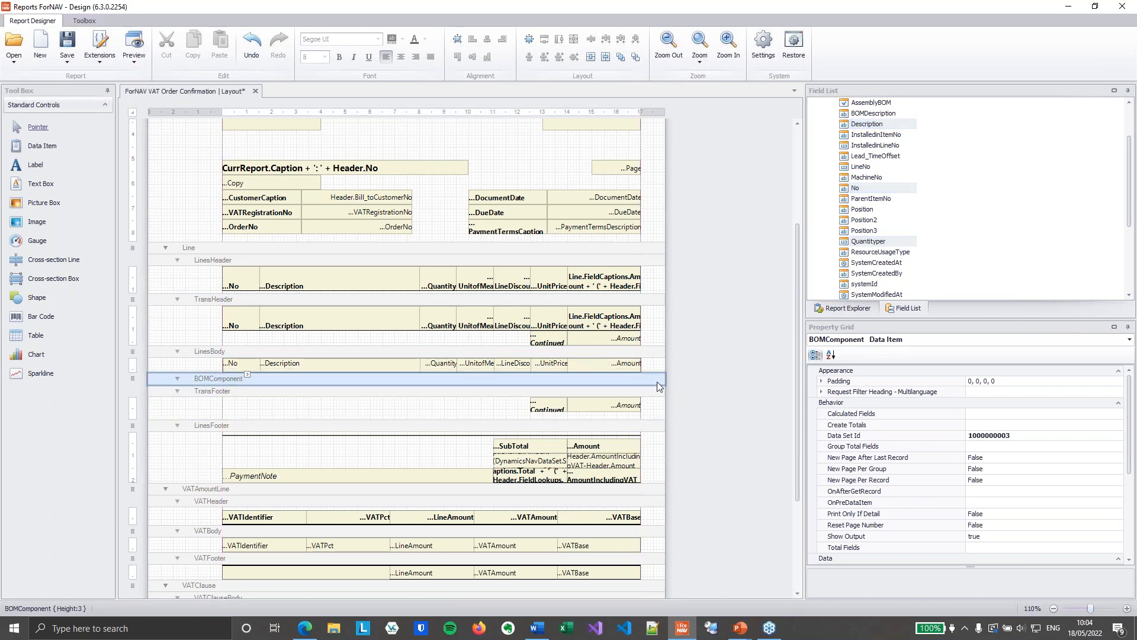
click(733, 352)
Step: Place the fields No, Description and Quantityper together in the BOMComponent band as a caption header table and a body table
click(873, 206)
click(858, 250)
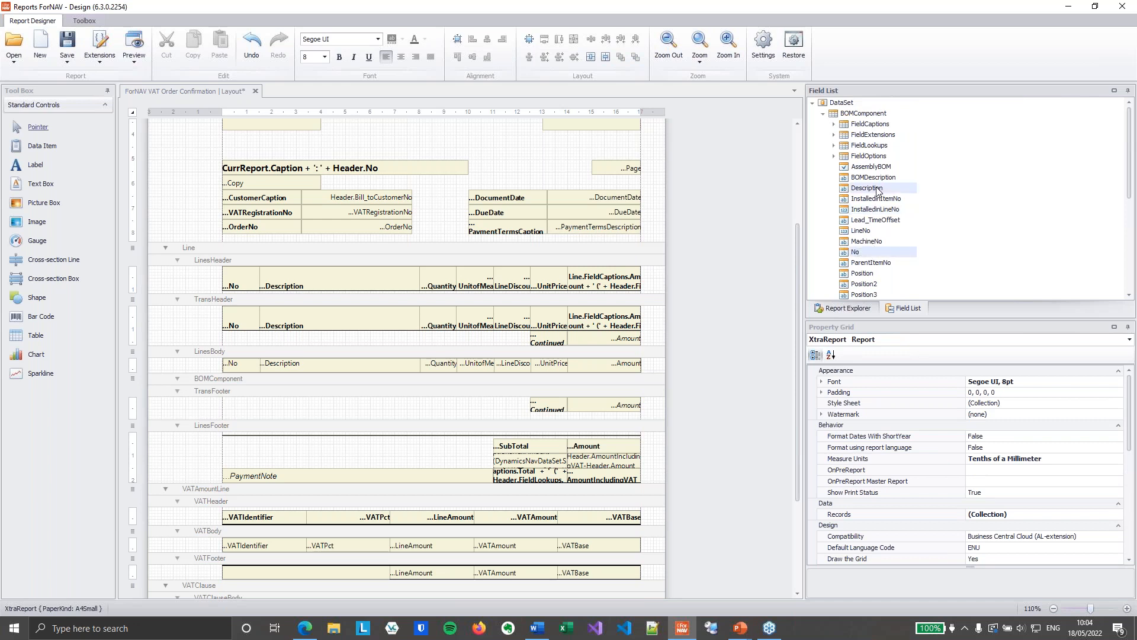
scroll(906, 272, down, 1)
drag(879, 276, 620, 391)
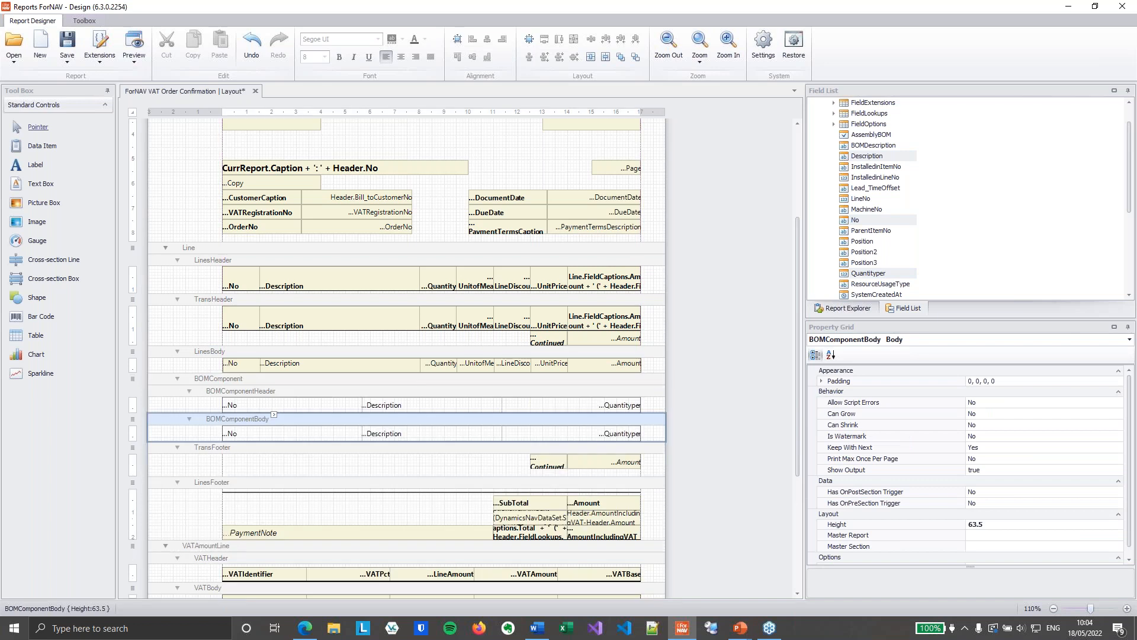
Step: Indent the BOMComponentHeader table about 7 mm, narrow it to end at the Quantity column, and align its columns with the sales line columns
click(543, 385)
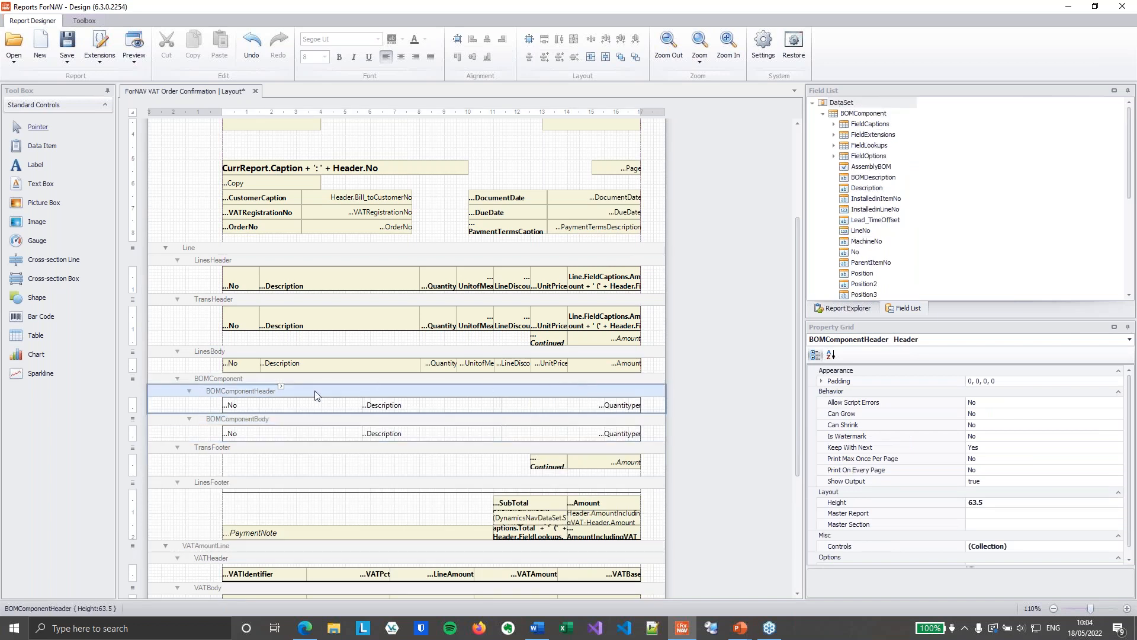
drag(195, 405, 645, 414)
drag(218, 404, 235, 404)
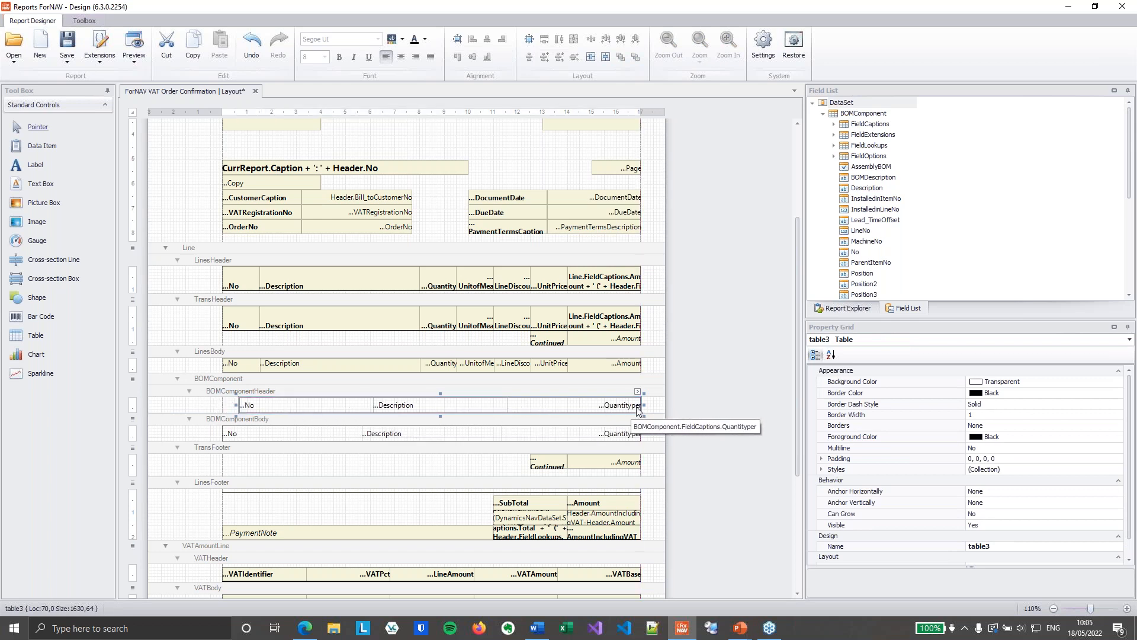
drag(641, 408, 459, 400)
click(406, 409)
drag(383, 405, 414, 405)
click(361, 408)
drag(309, 404, 259, 403)
Step: Resize the BOMComponentBody table and its No, Description and Quantityper columns to match the indented header table
drag(204, 432, 459, 435)
drag(217, 432, 239, 432)
click(330, 438)
drag(311, 433, 260, 434)
drag(388, 434, 421, 433)
Step: Fill the No, Description and Quantityper cells of the BOMComponentBody table with yellow (255, 255, 0)
click(437, 439)
ctrl+click(359, 435)
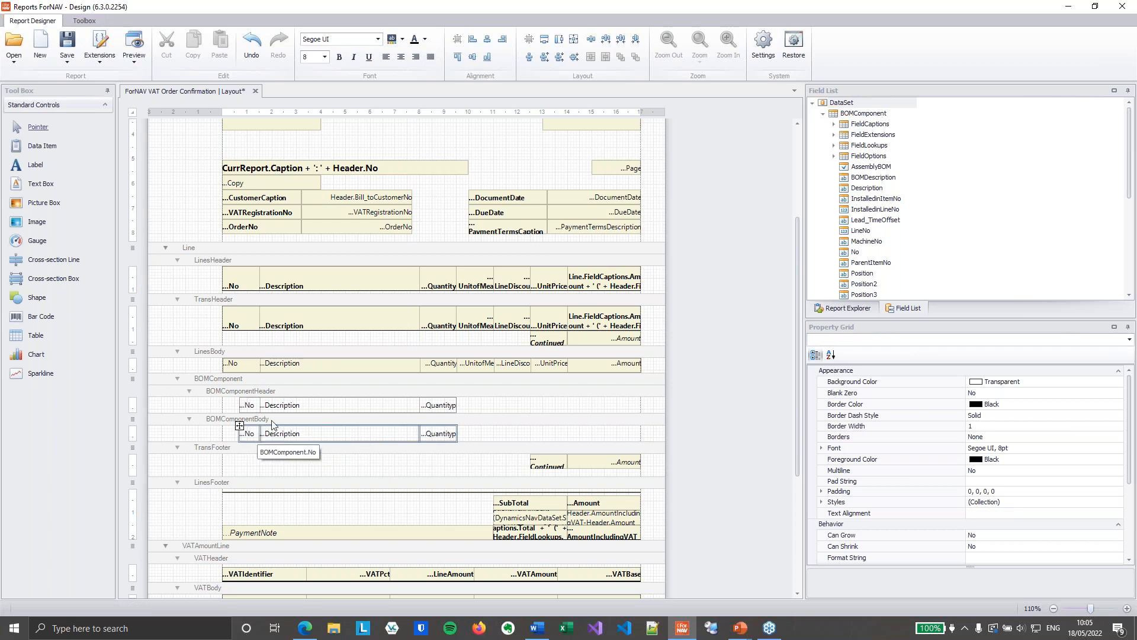
click(403, 39)
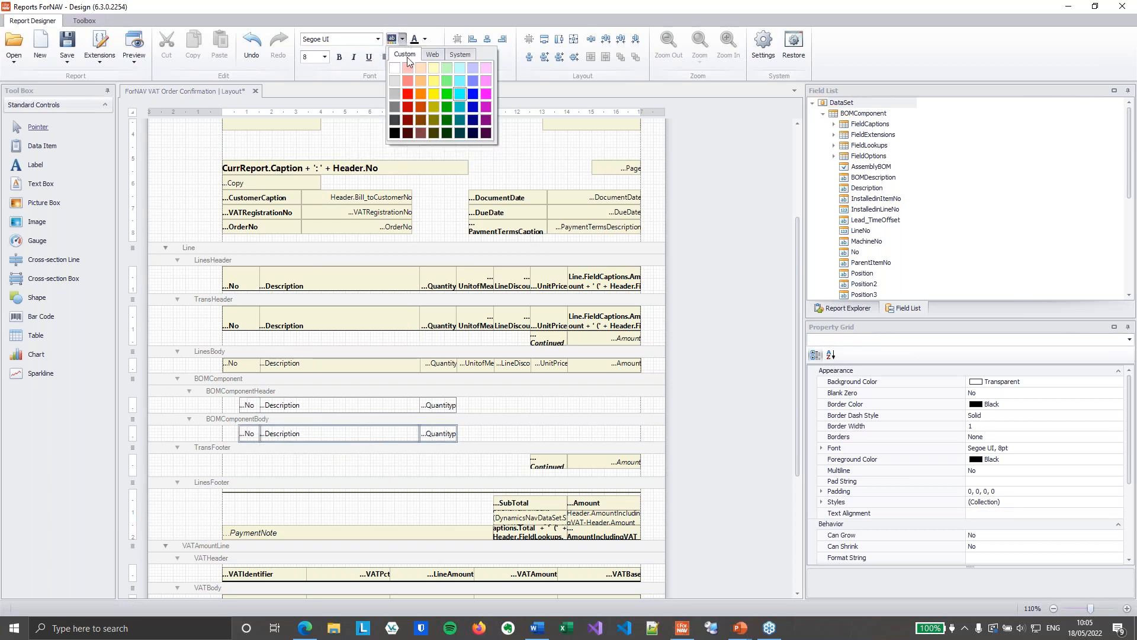
click(435, 94)
Step: Give the No, Description and Quantityper caption cells of the BOMComponentHeader table the same yellow background and bold text
click(299, 407)
ctrl+click(439, 405)
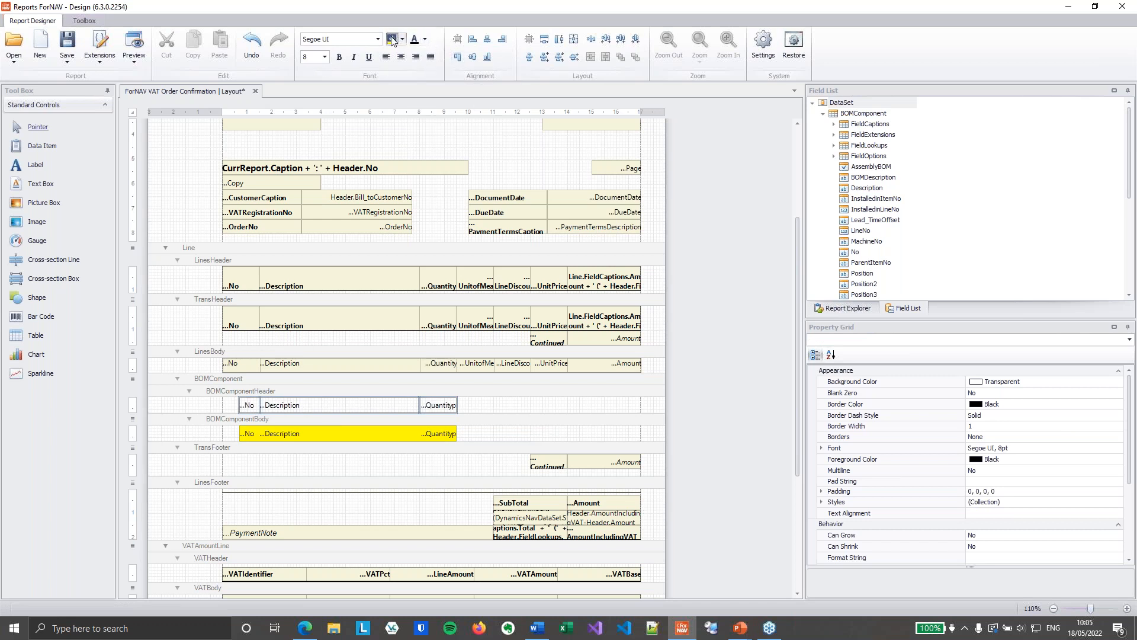
click(391, 39)
click(339, 57)
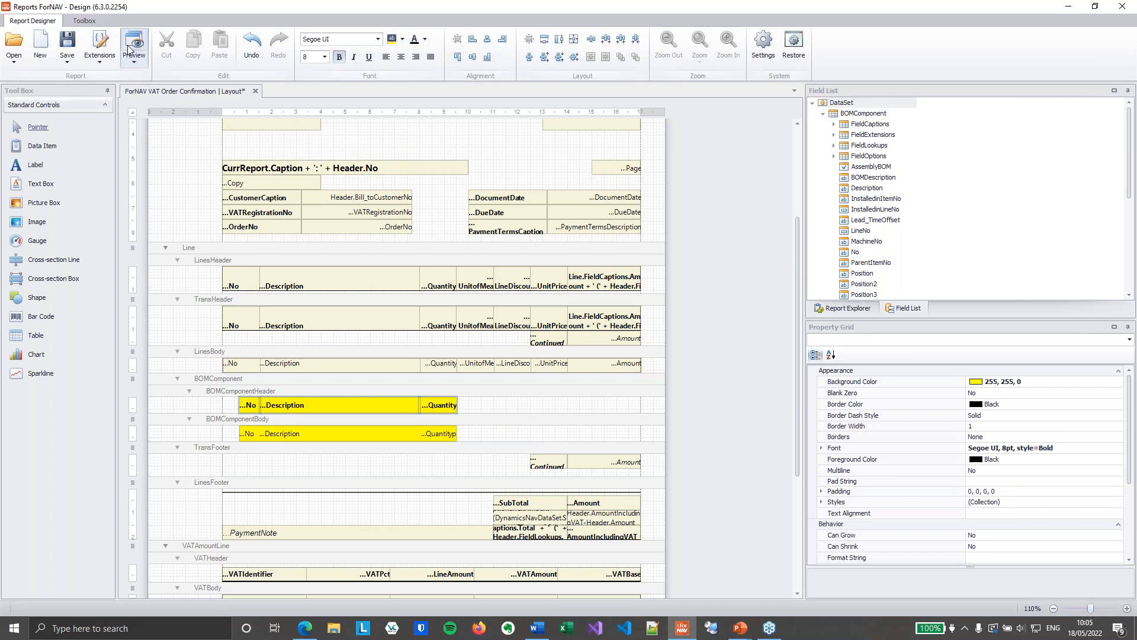
Step: Preview the report in Business Central with the first listed account, keeping the last used sales order filter
click(134, 44)
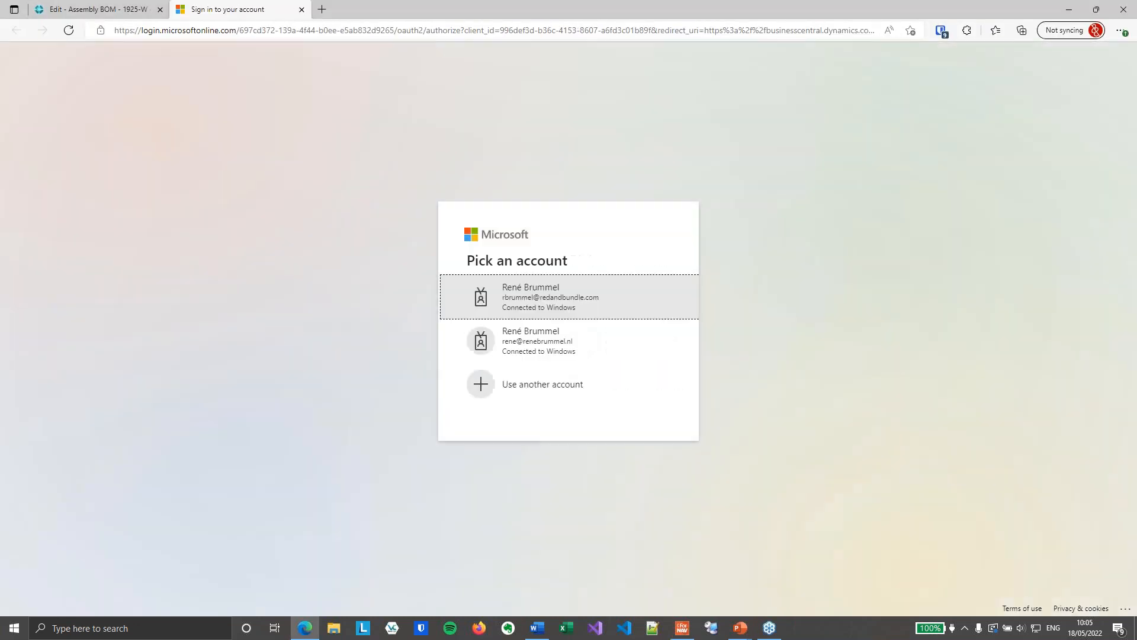
click(535, 297)
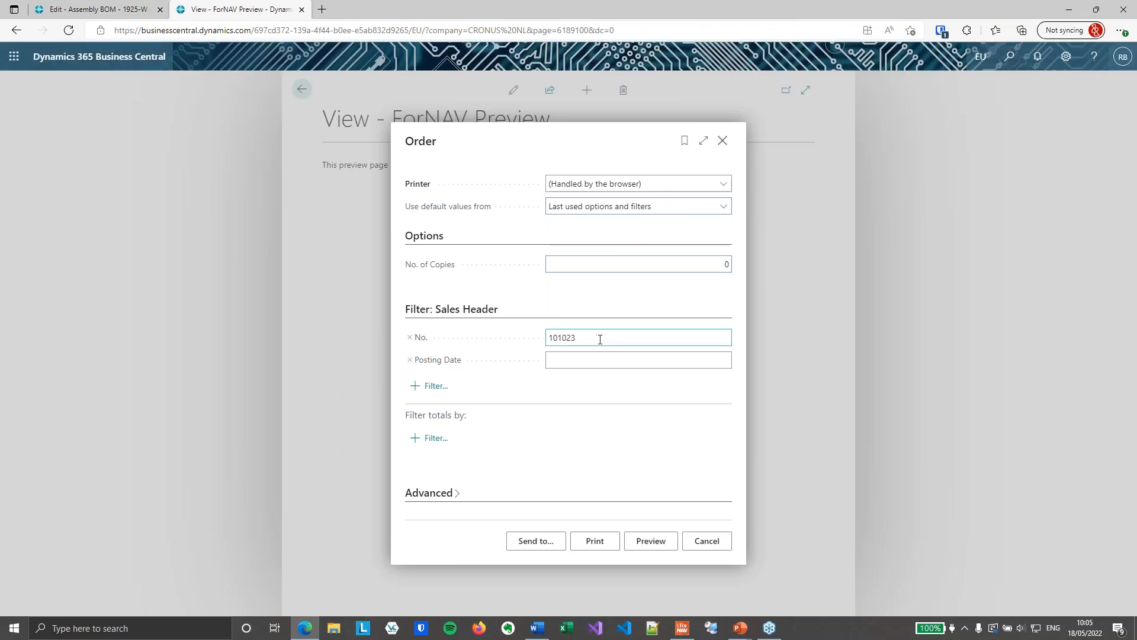
double_click(600, 339)
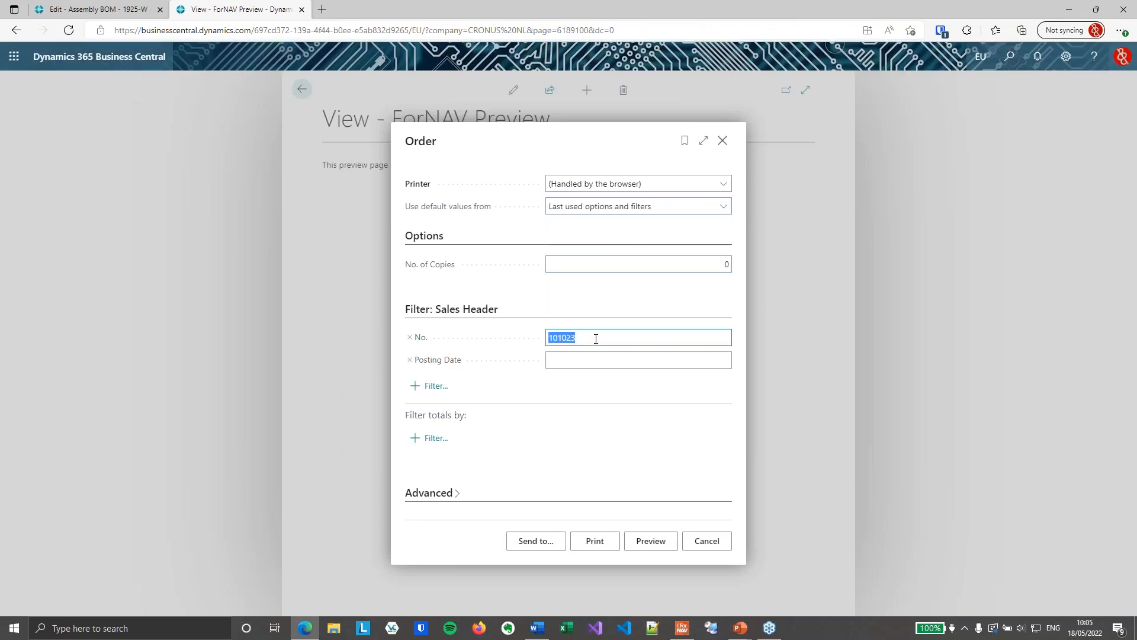
click(652, 541)
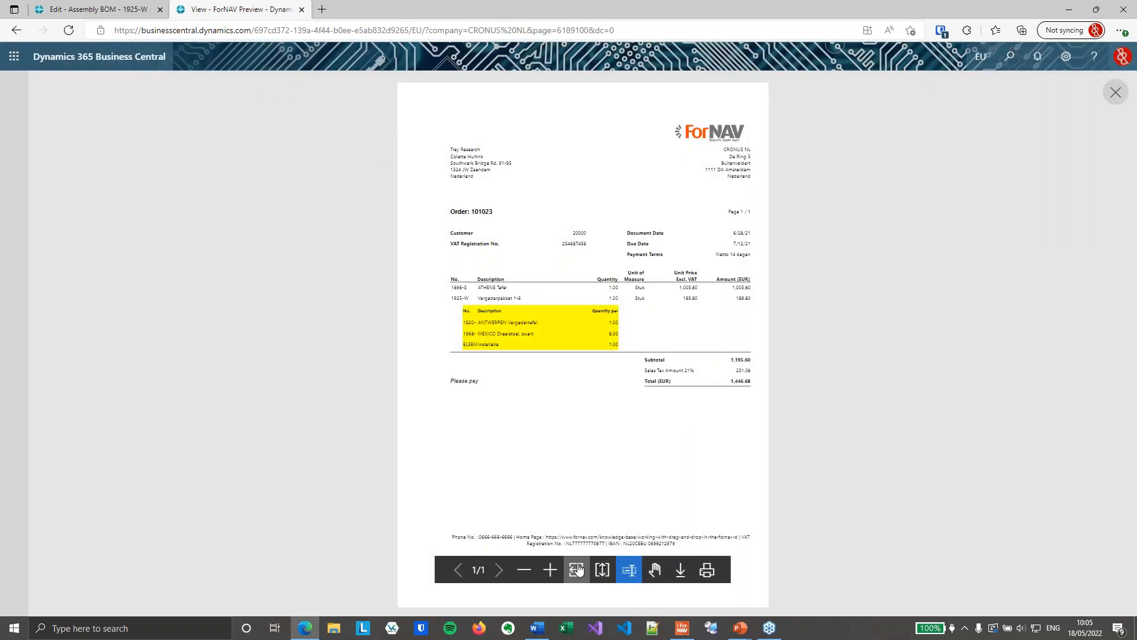
Step: Enlarge the previewed order to page width, examine the yellow BOM component table under the sales lines, and close the preview
click(577, 569)
scroll(792, 414, down, 5)
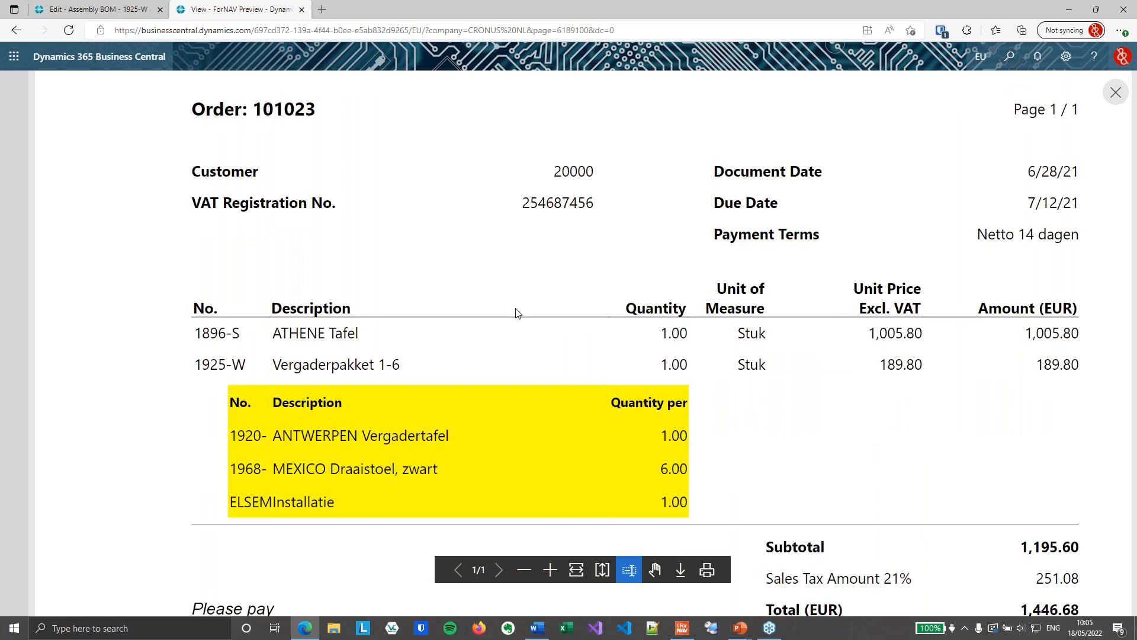
key(ctrl+w)
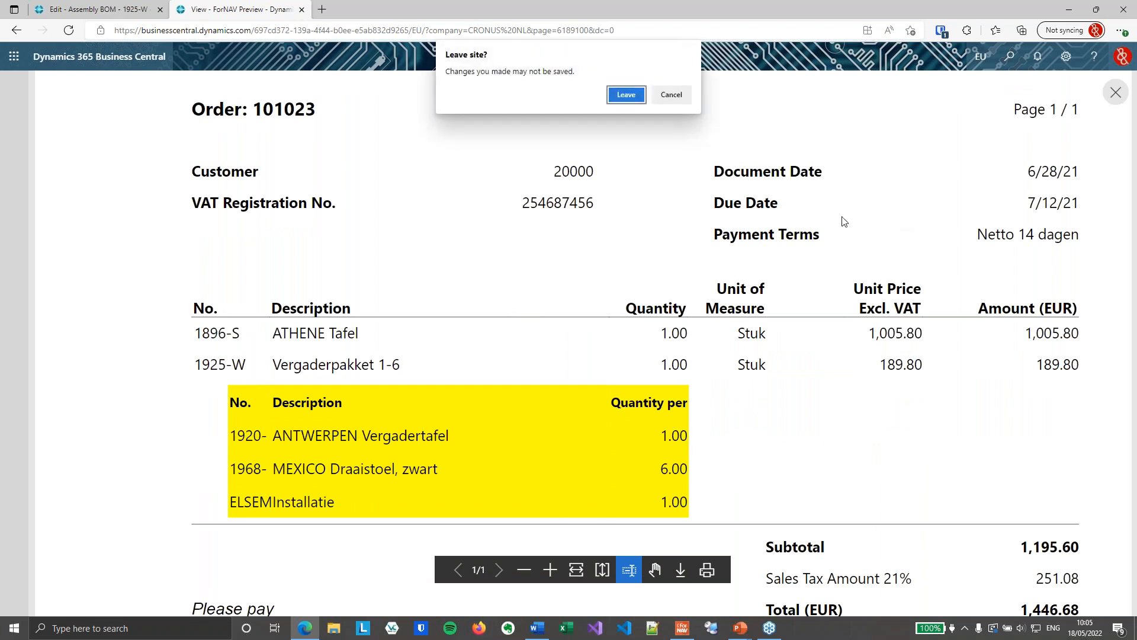
click(645, 100)
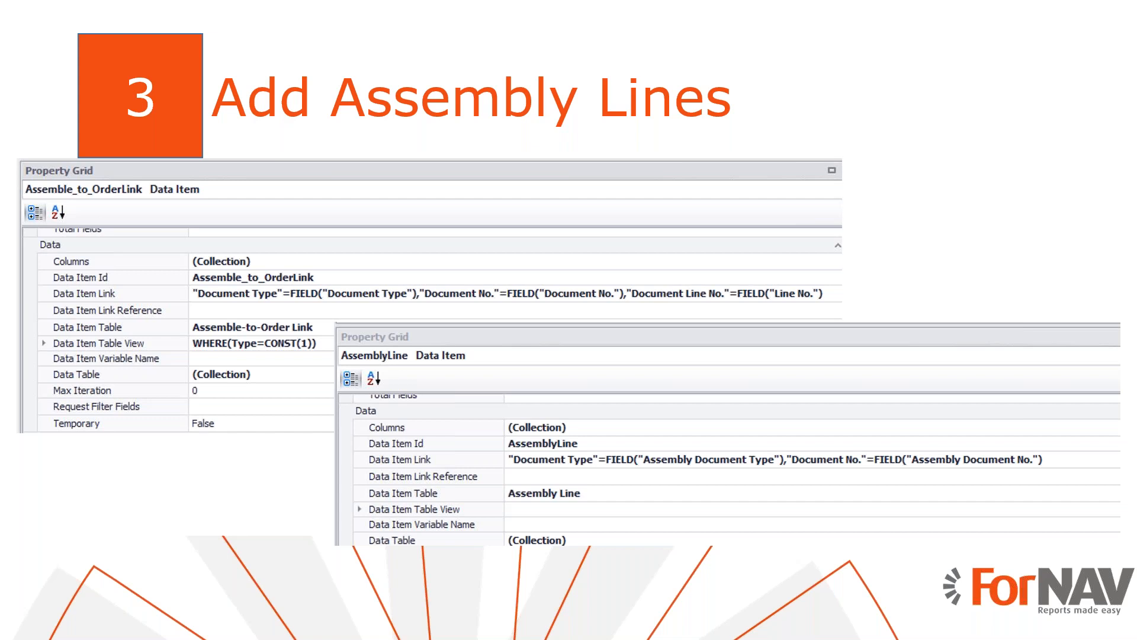
Step: Switch from the slides to Business Central and return from the Assembly BOM of item 1925-W to the sales order
key(super+Tab)
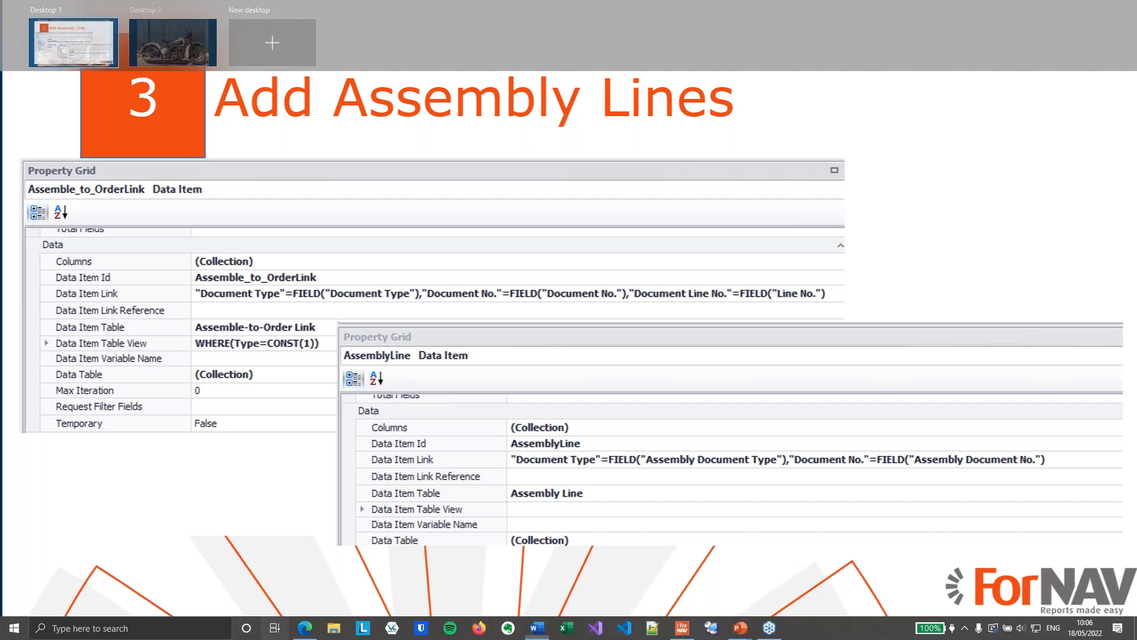
click(182, 221)
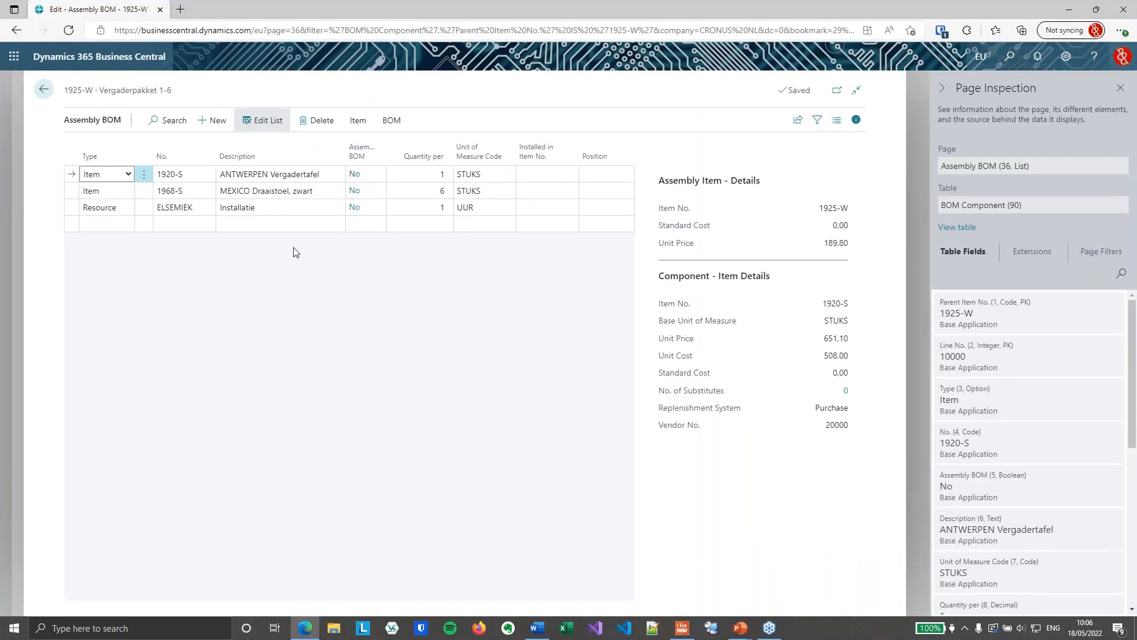
click(36, 96)
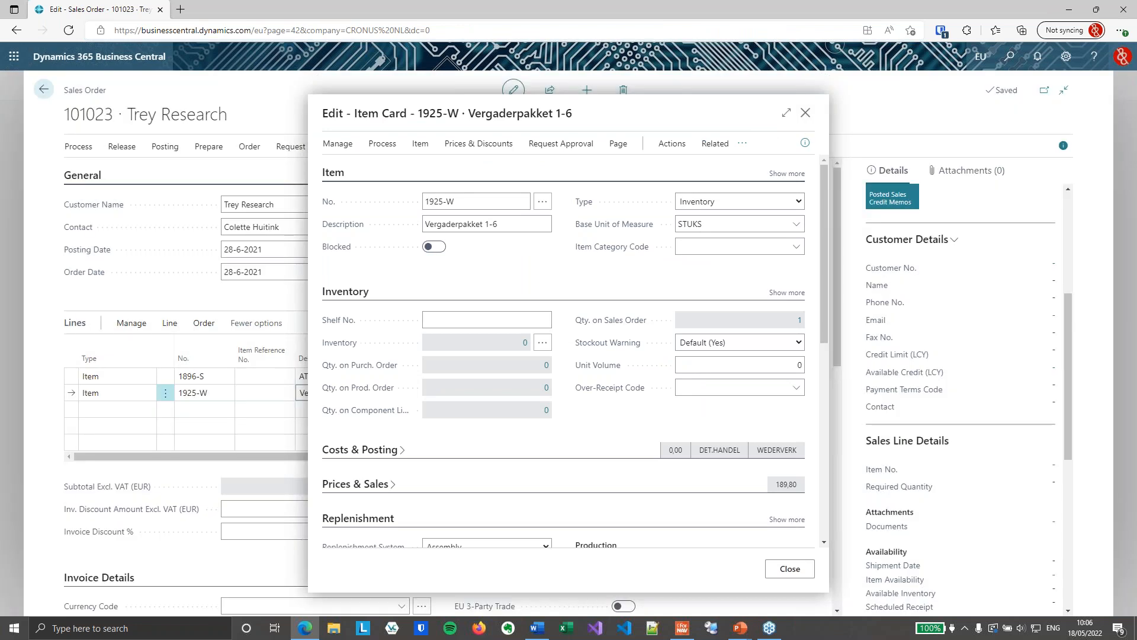
click(807, 116)
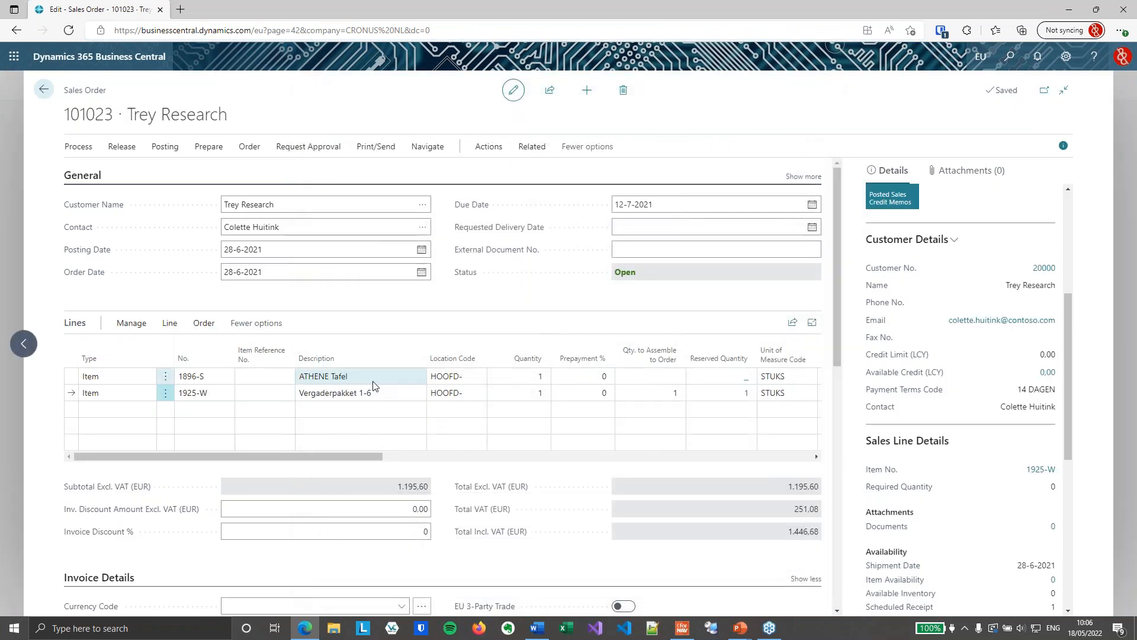
Step: Show the Assemble-to-Order Lines of the sales line for item 1925-W
click(380, 396)
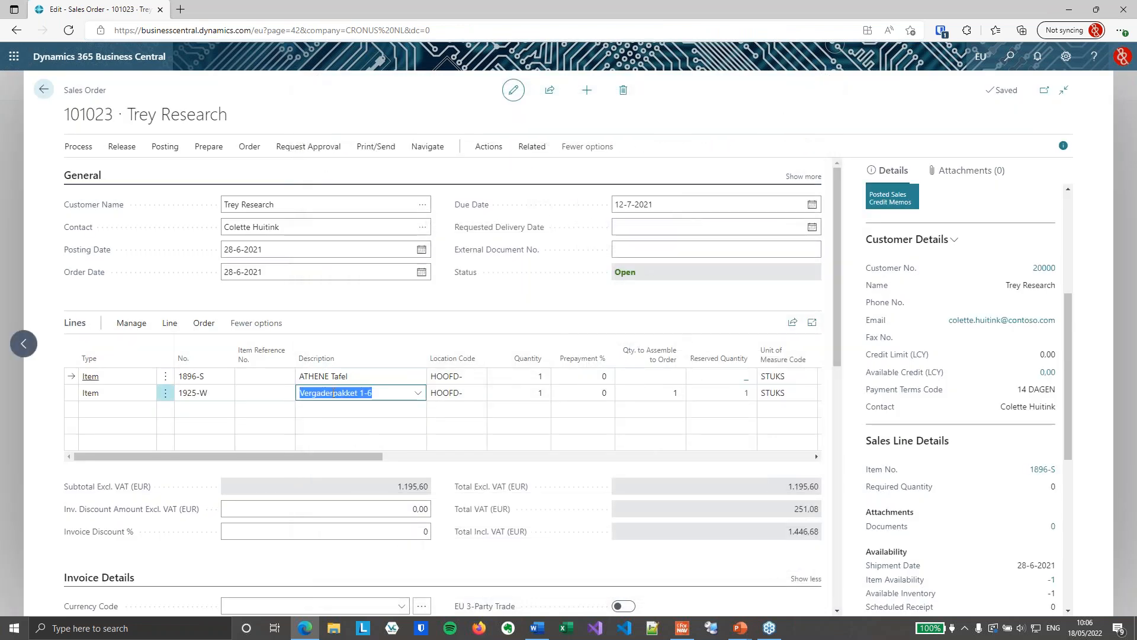
click(169, 323)
click(290, 348)
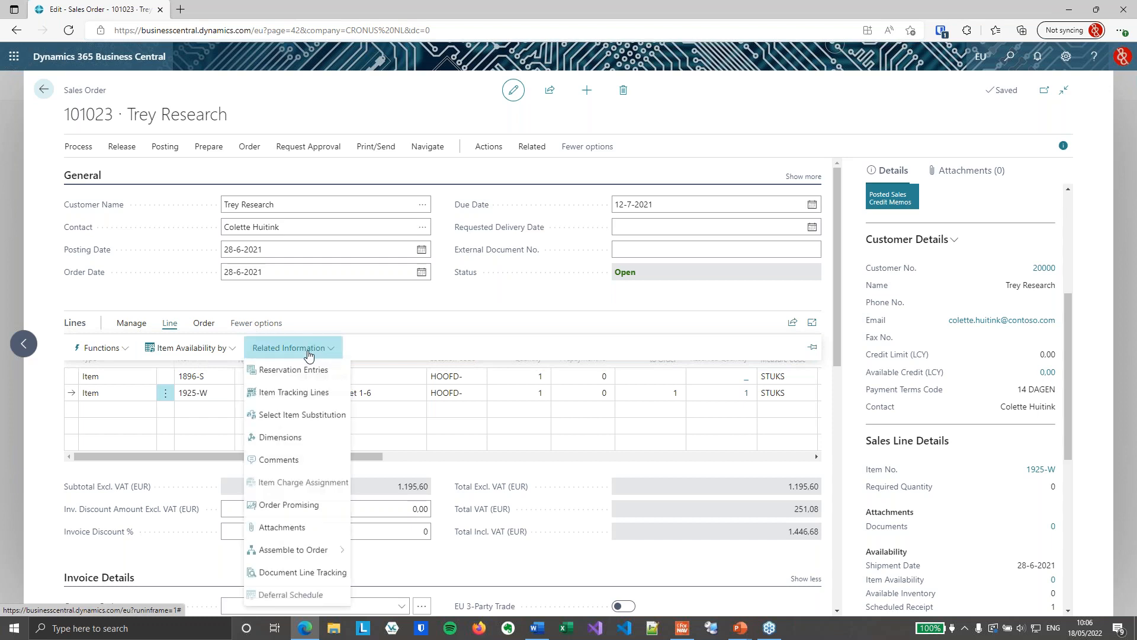
mouse_move(317, 550)
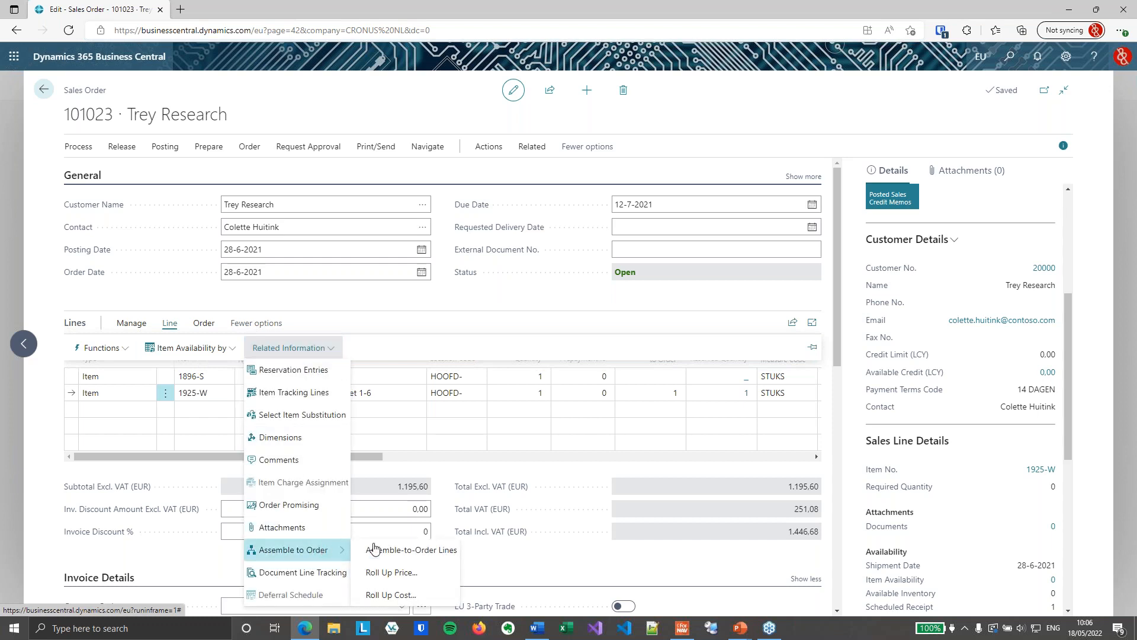
click(408, 551)
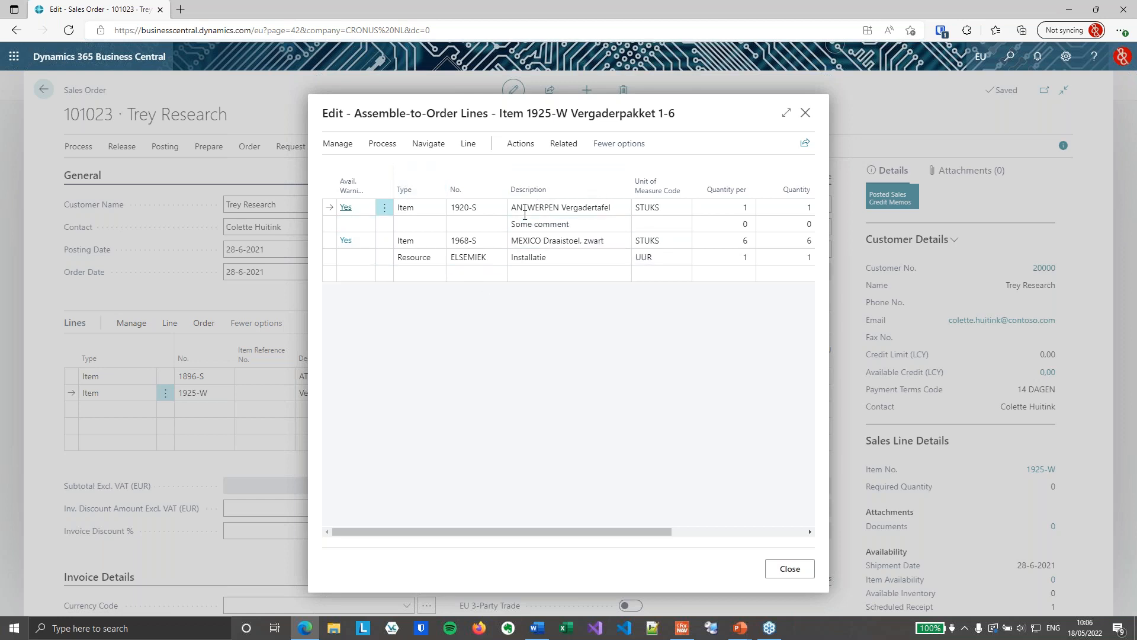
Step: Inspect the page and table fields behind the "Some comment" assembly line, filter the fields by "source", and clear the filter
click(610, 226)
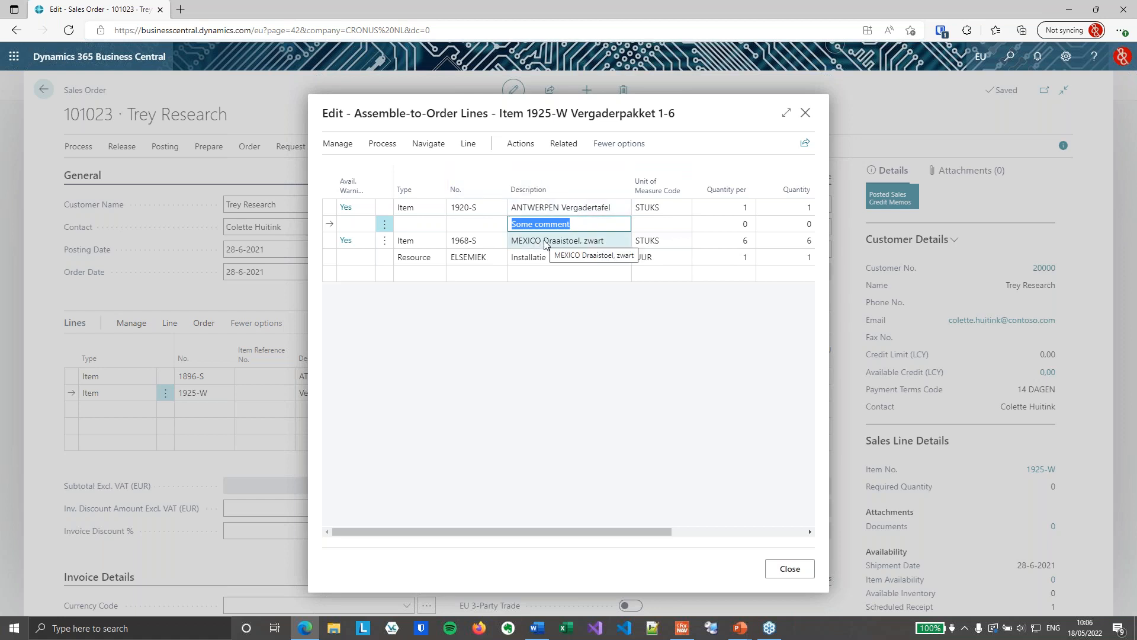
key(ctrl+alt+F1)
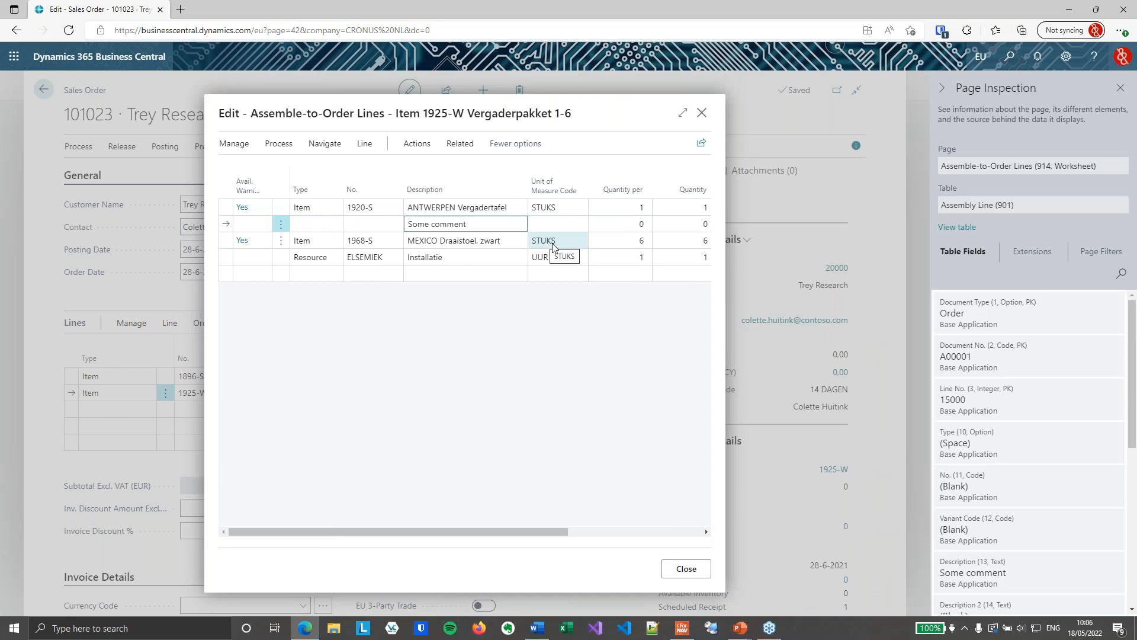
click(1124, 275)
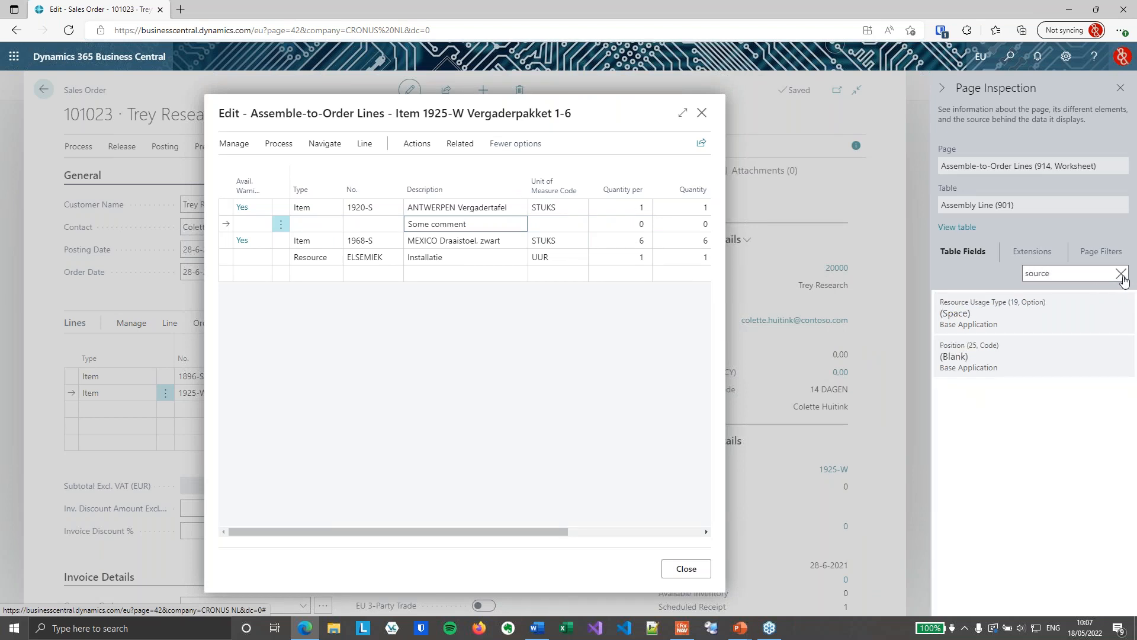
click(1122, 274)
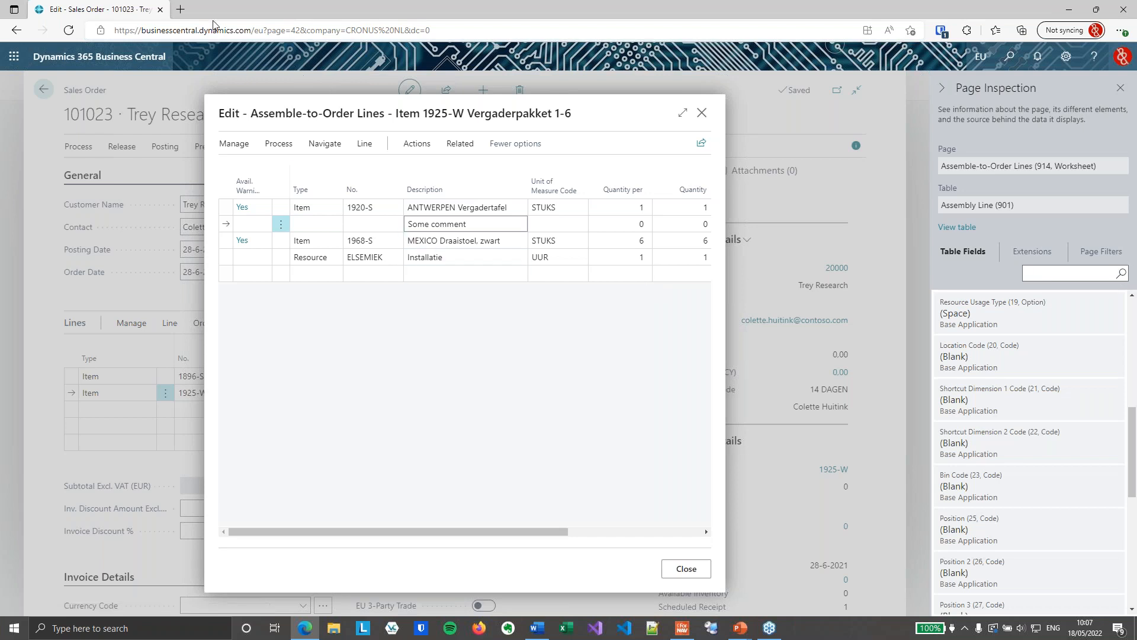
Step: Open the Sandbox EU environment in a new browser tab and sign in with the first listed account
click(180, 9)
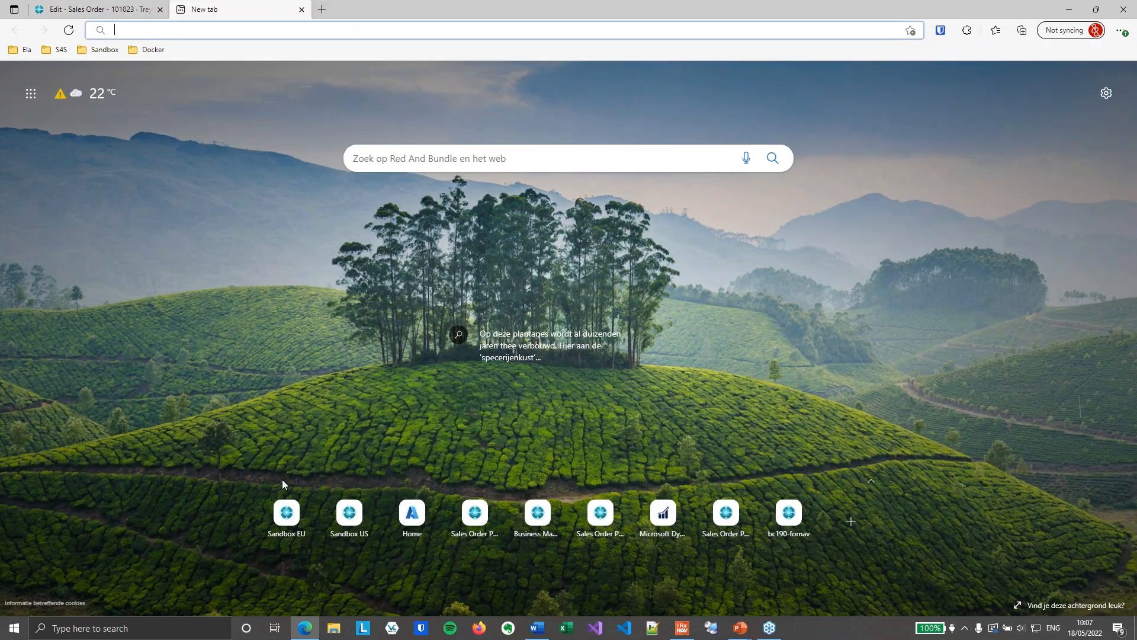
click(287, 513)
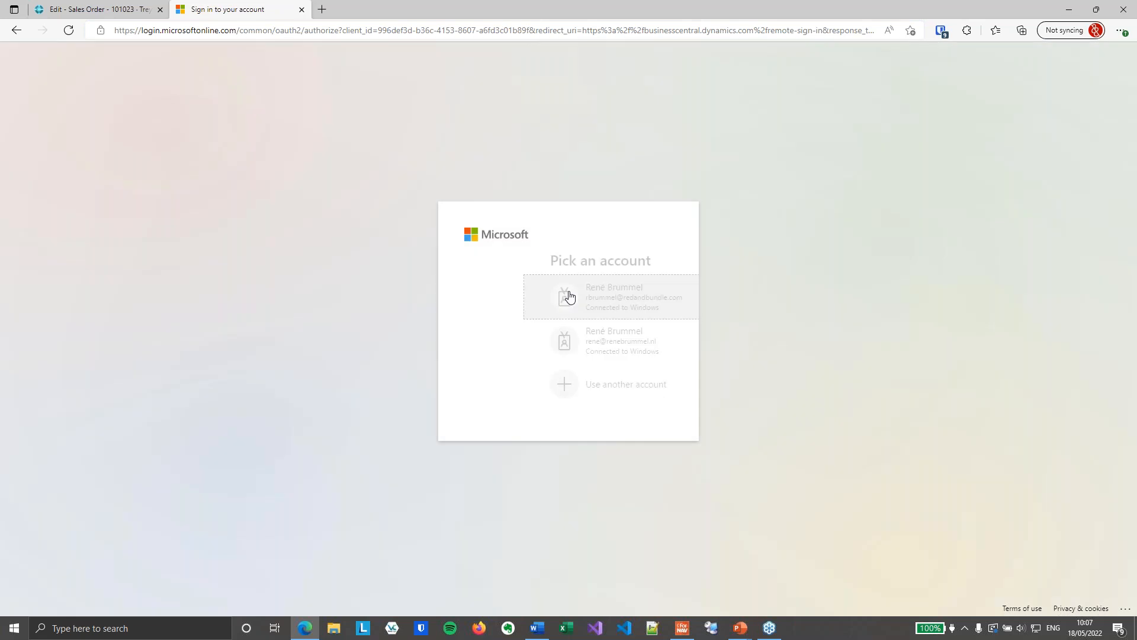
click(569, 296)
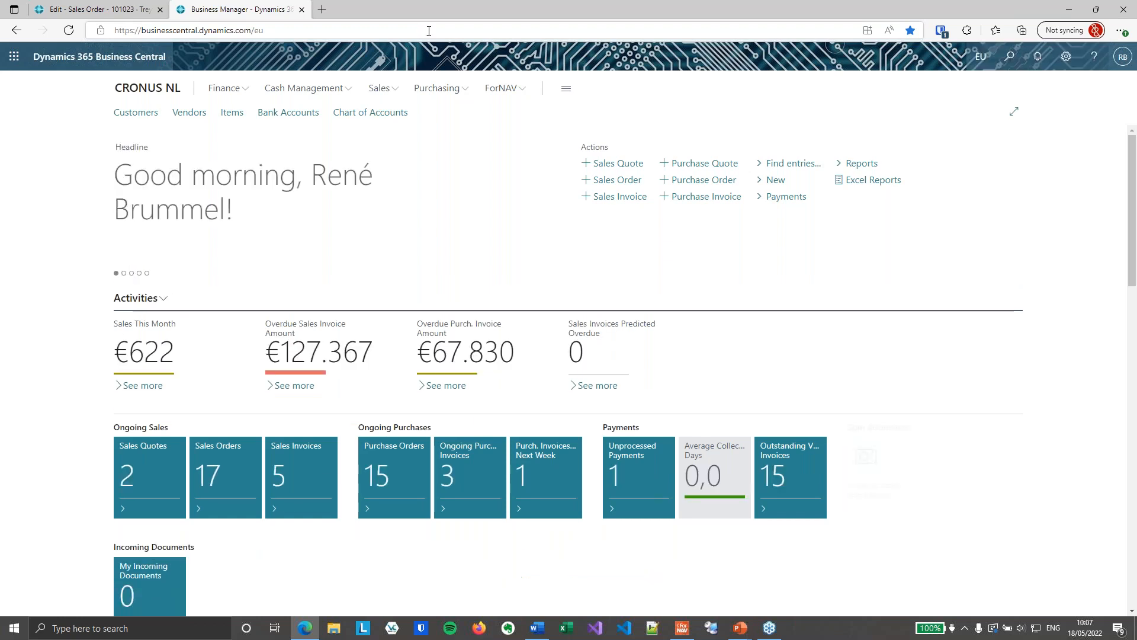
Step: View table 904 in Business Central by adding ?table=904 to the environment's address
click(456, 29)
click(480, 26)
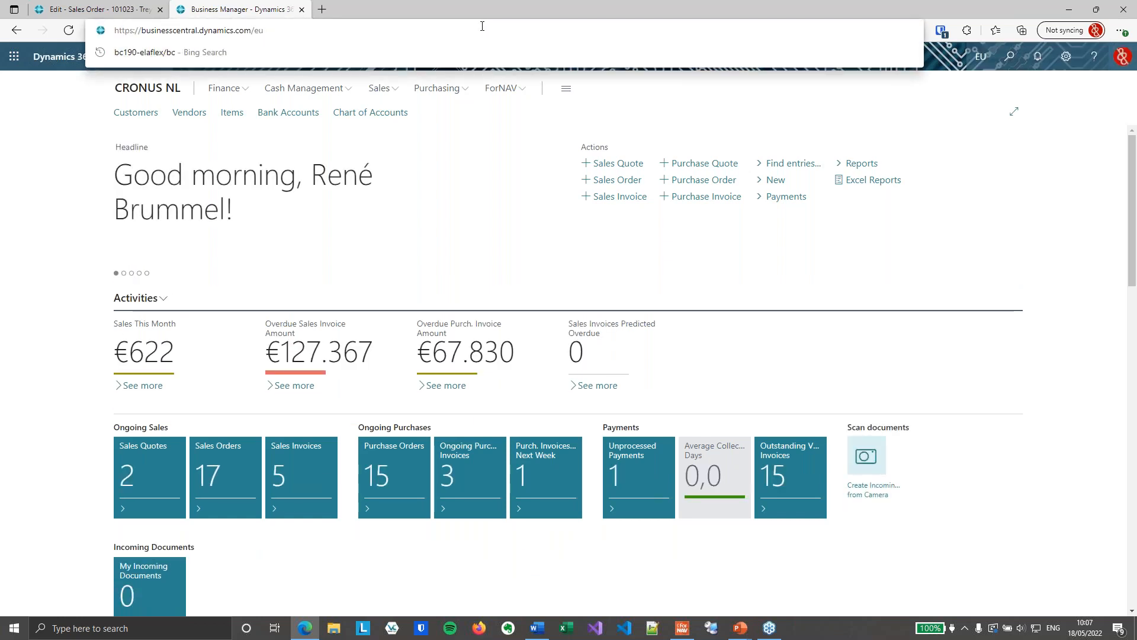
text(?t)
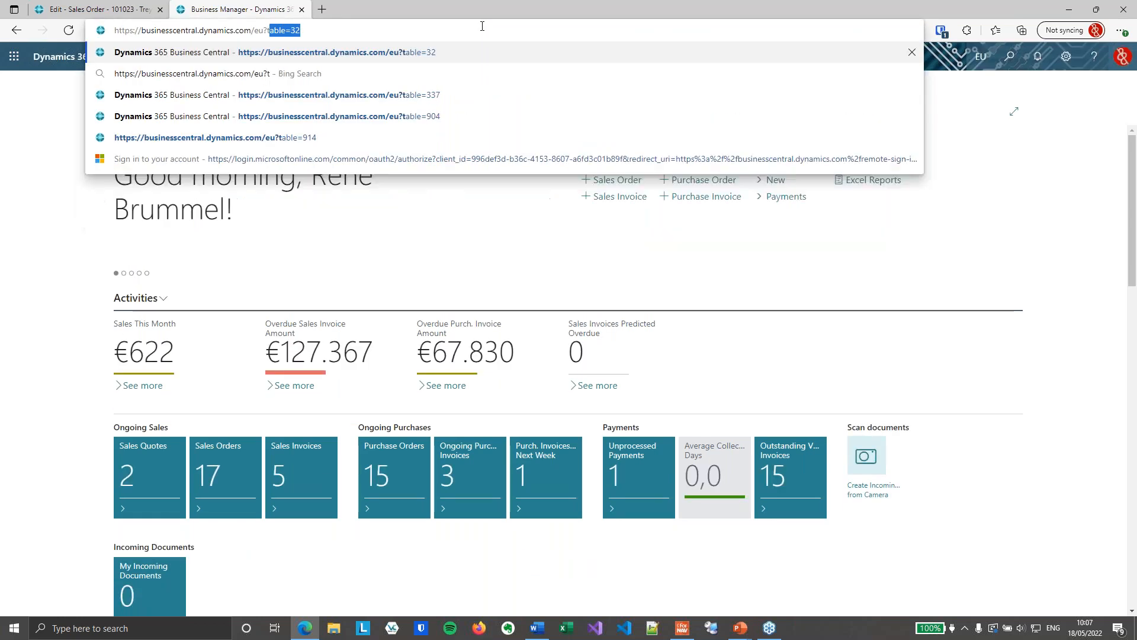
text(able=)
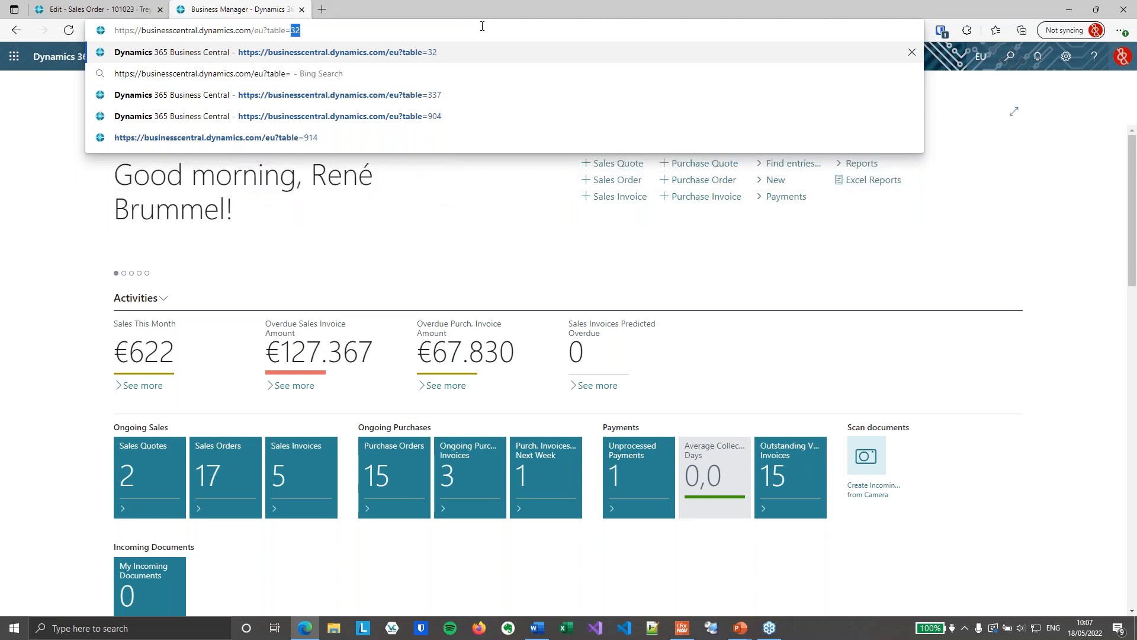
text(904)
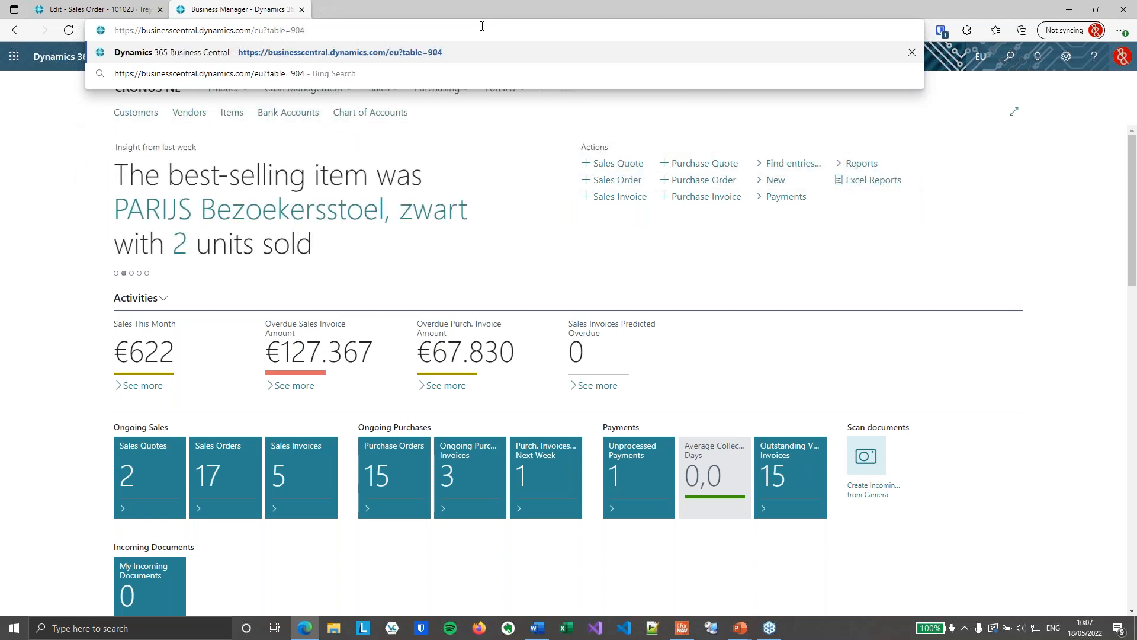
key(Return)
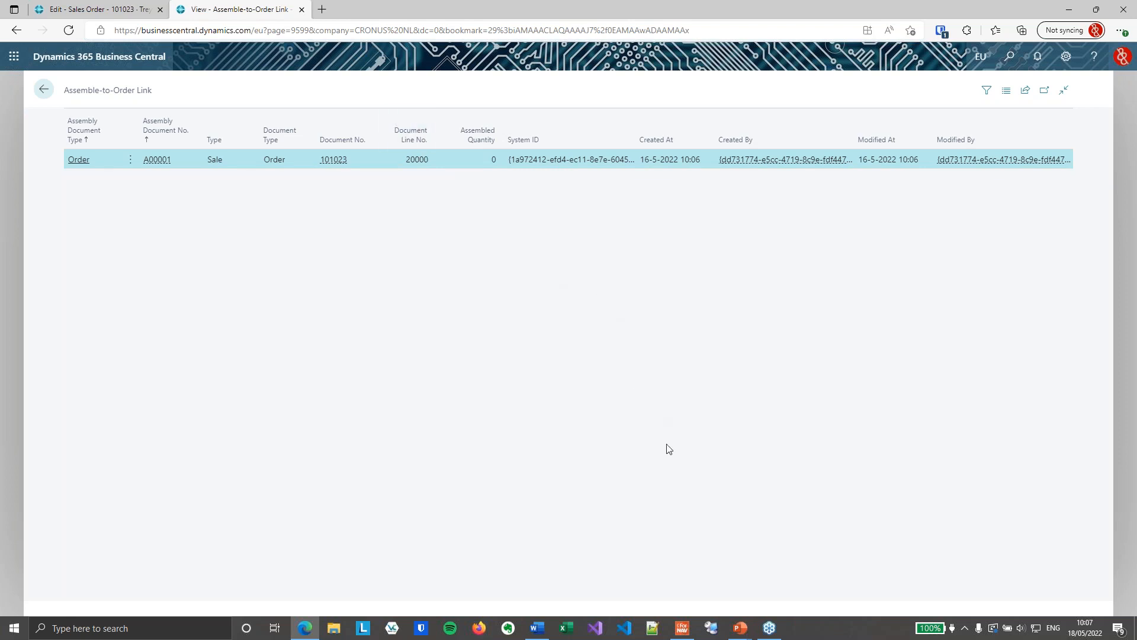
Step: Switch to the ForNAV report designer and add a data item under Line based on table 904, Assemble-to-Order Link
click(683, 628)
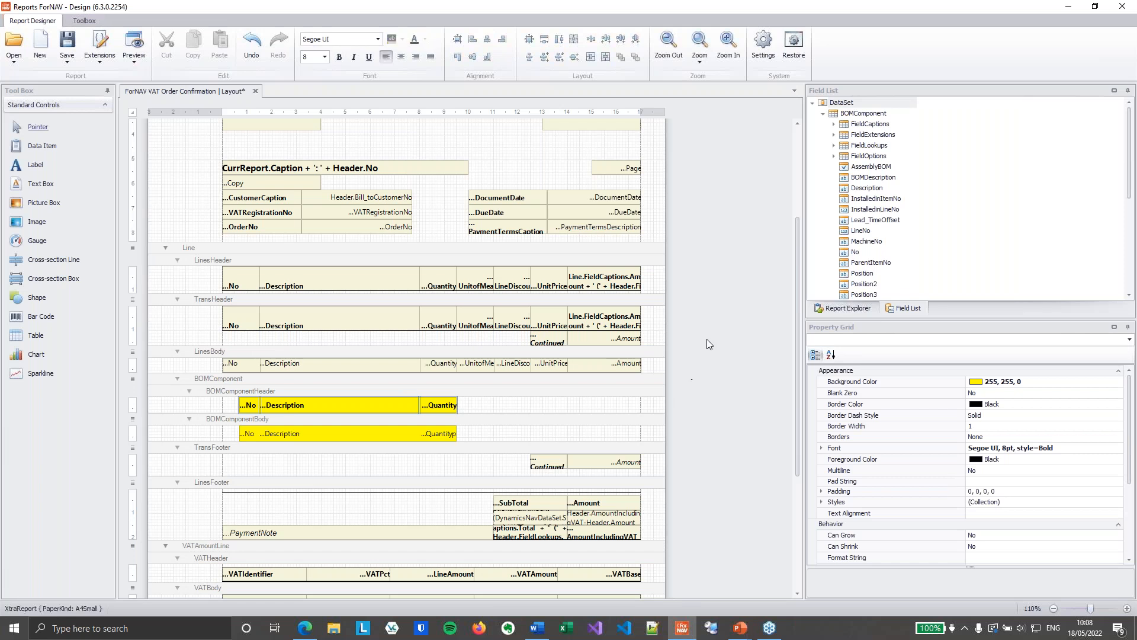
drag(38, 147, 277, 250)
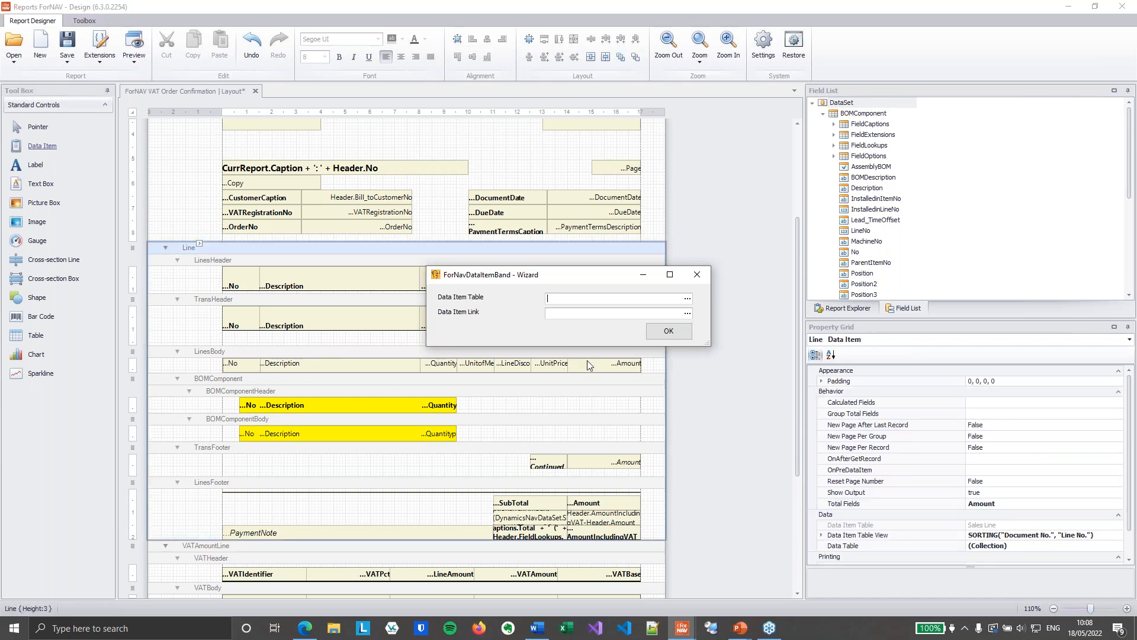
click(691, 299)
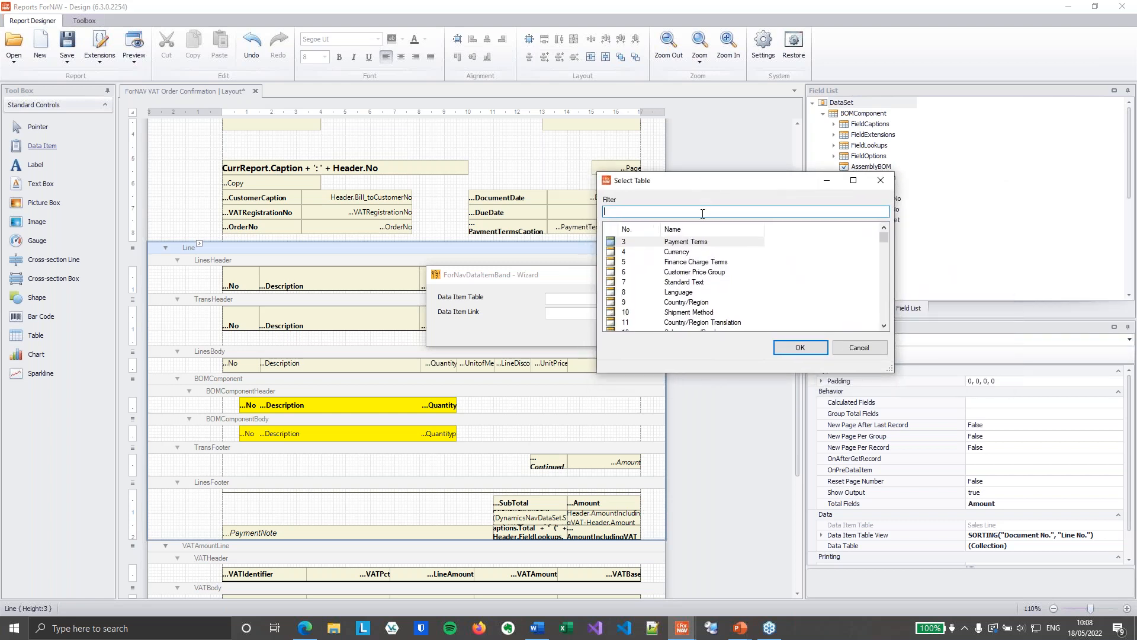
text(assembl)
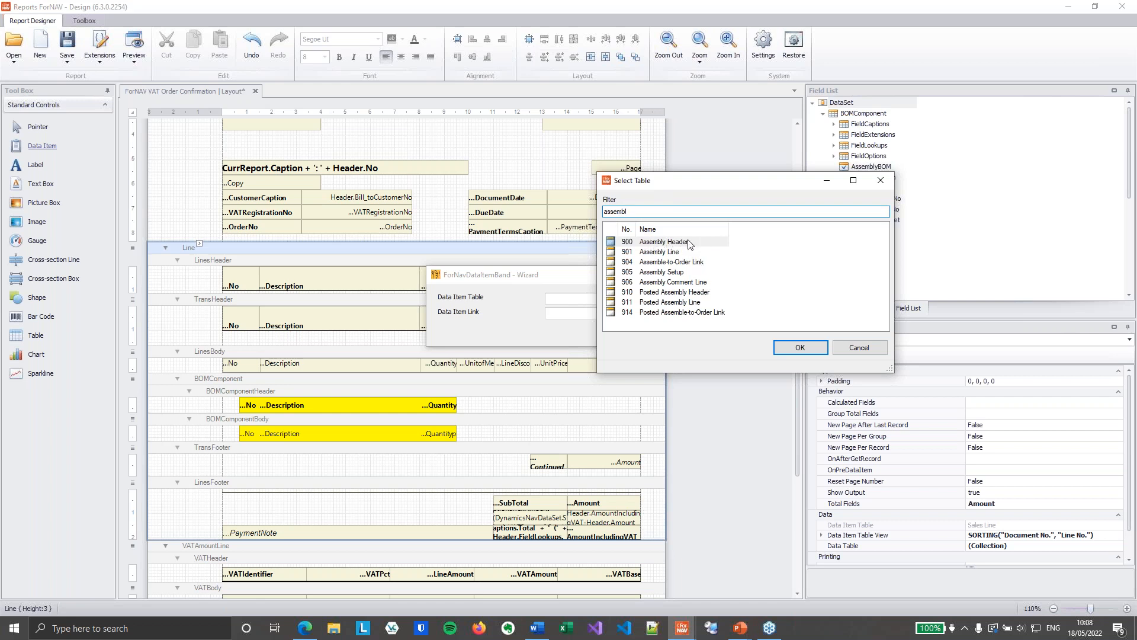
click(689, 265)
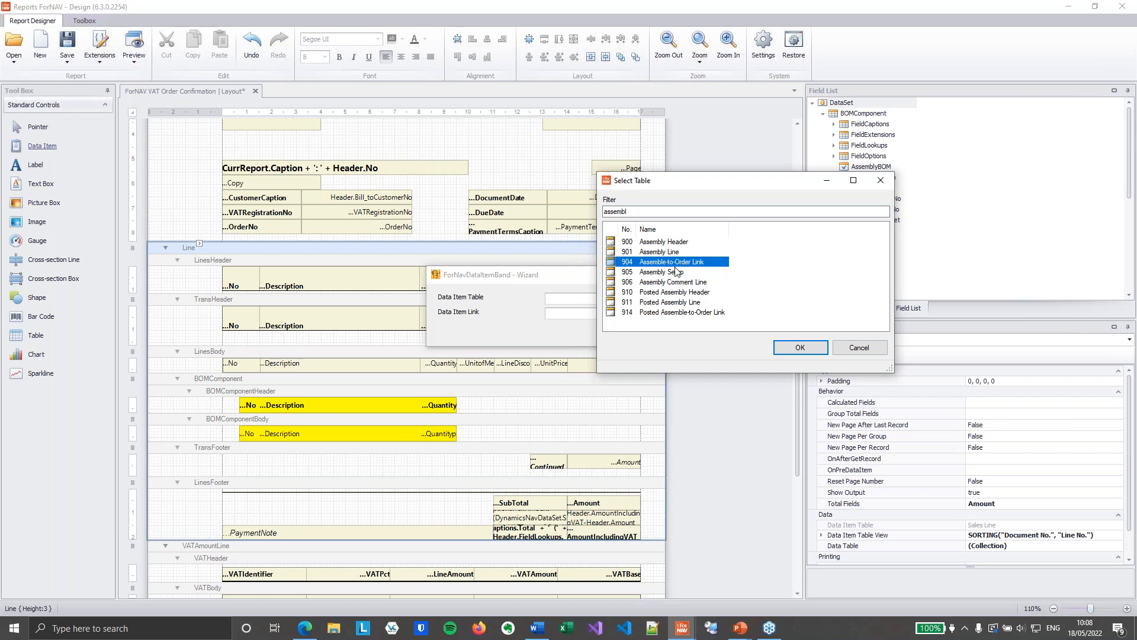
click(795, 349)
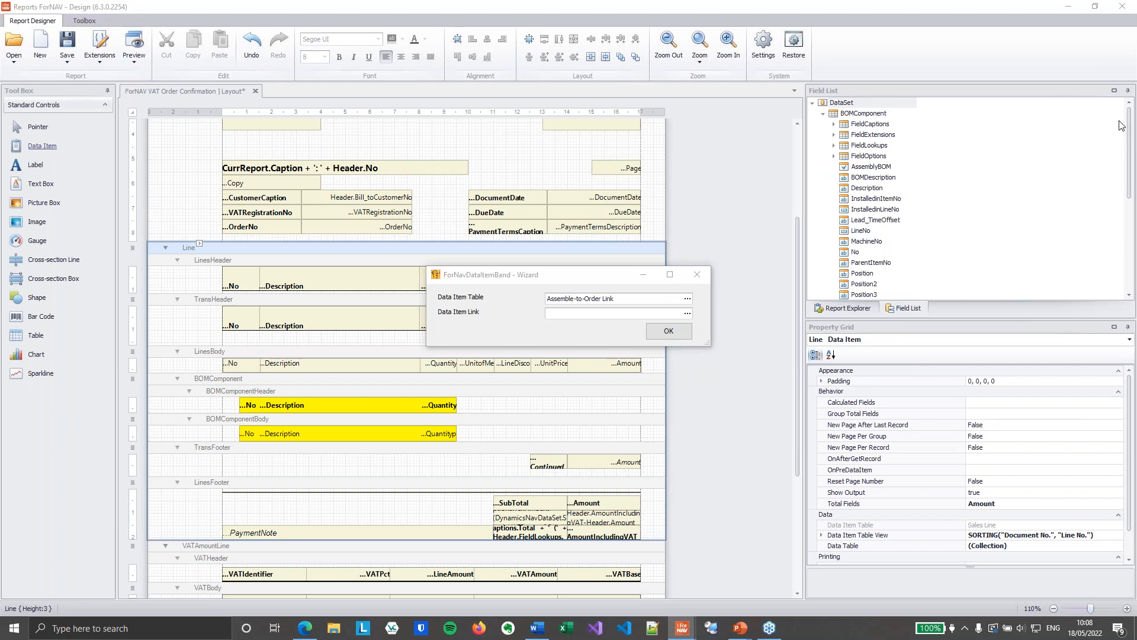
Step: Link the new data item's Document Type and Document No. fields to the Sales Line's Document Type and Document No
click(789, 150)
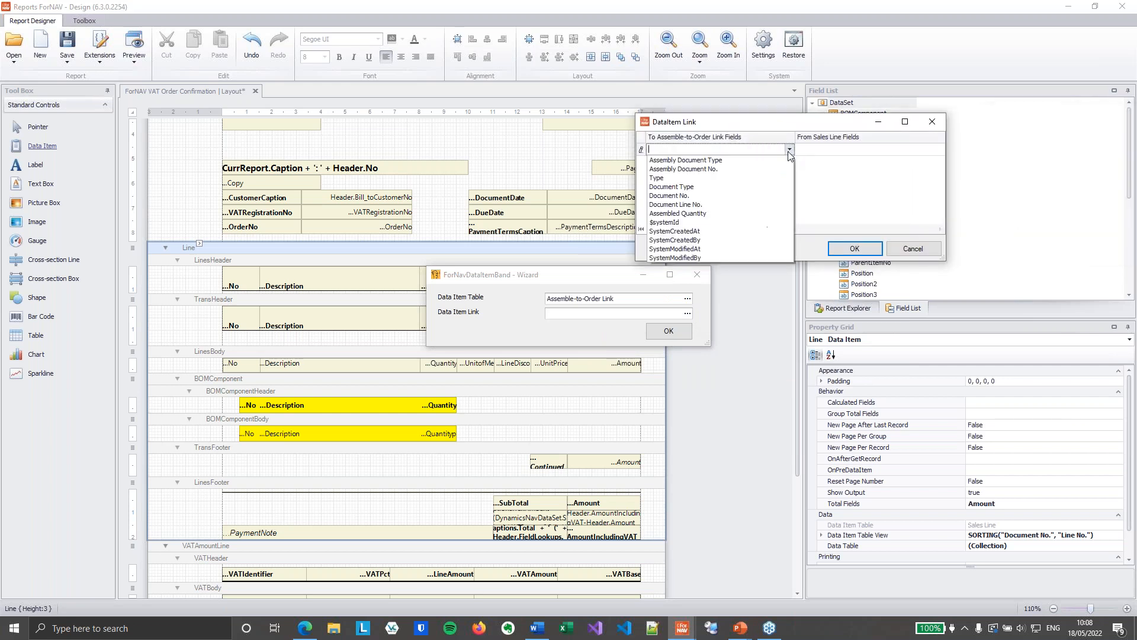
click(735, 186)
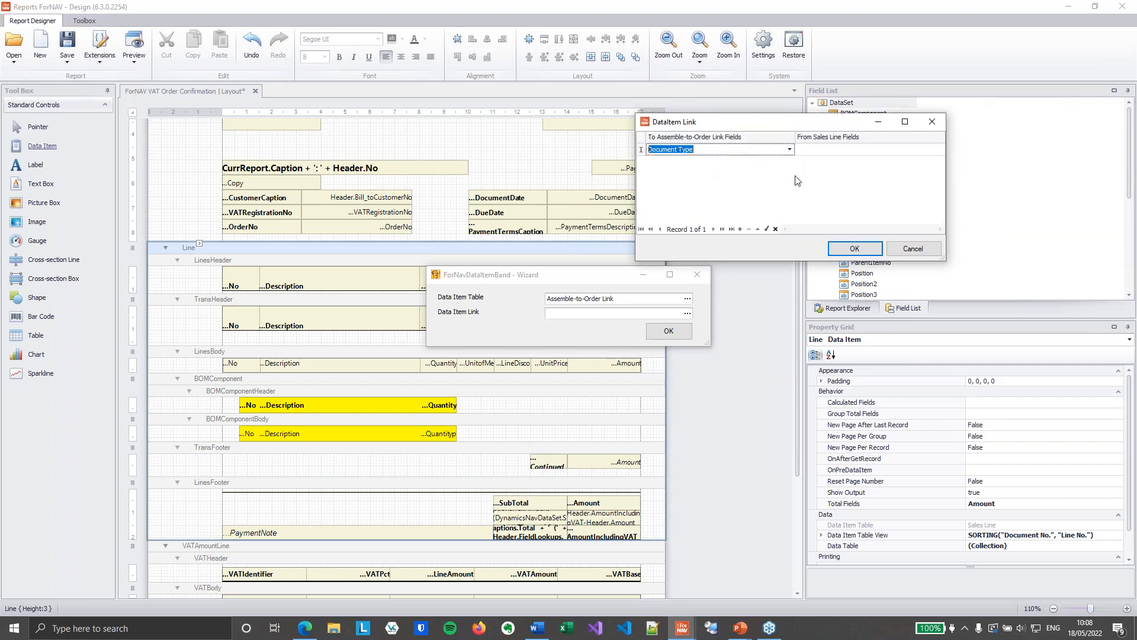
click(872, 152)
click(940, 149)
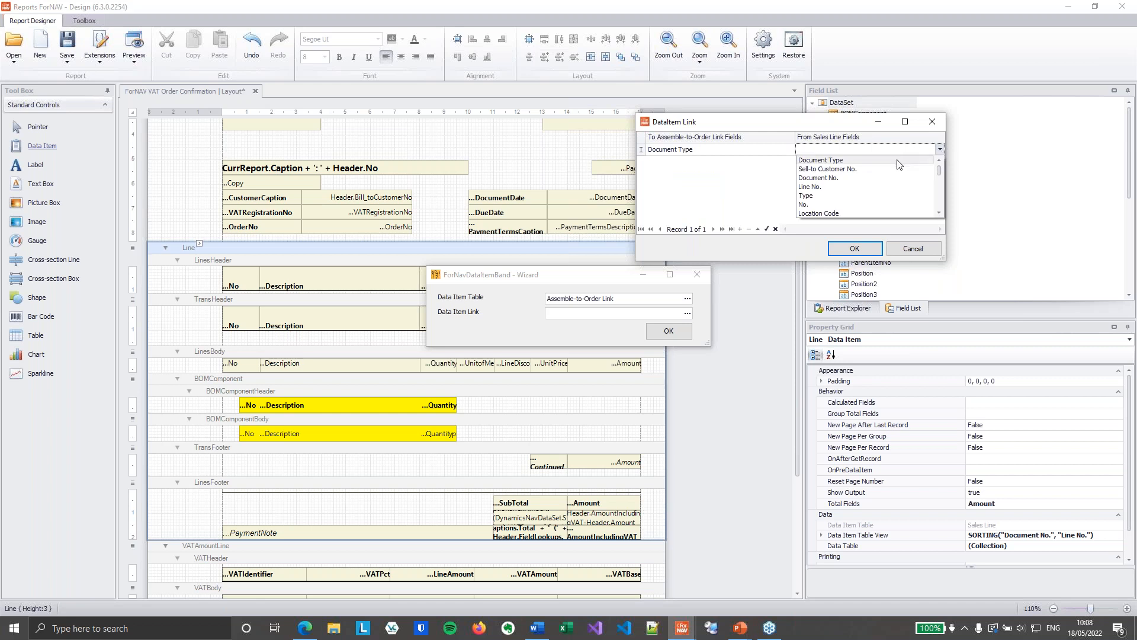
click(898, 158)
click(779, 171)
click(789, 167)
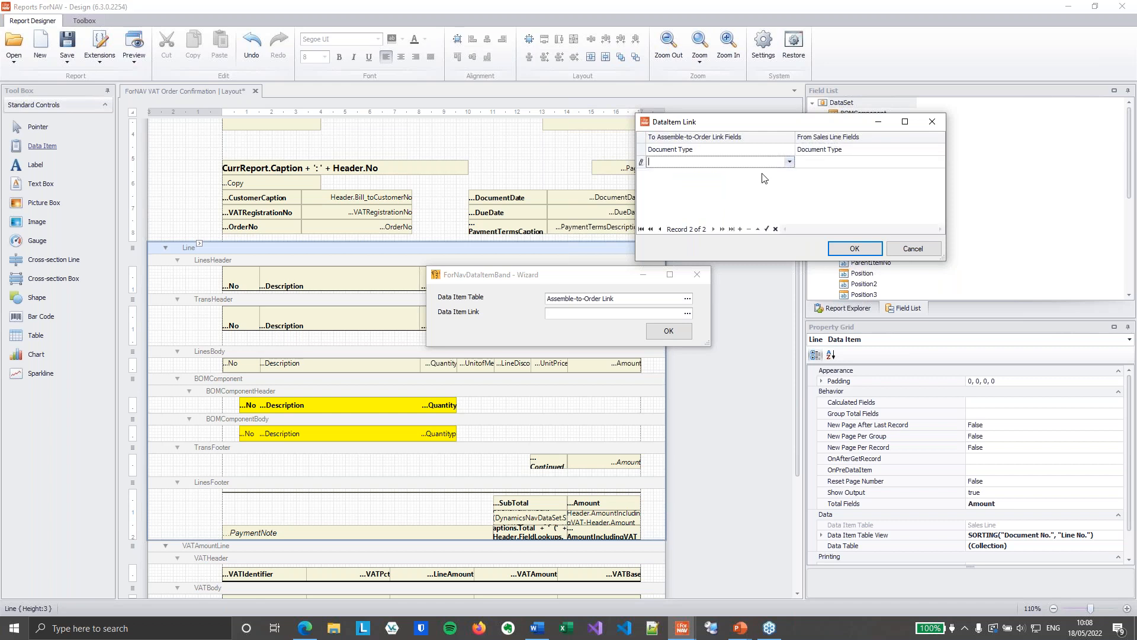
click(728, 208)
click(854, 164)
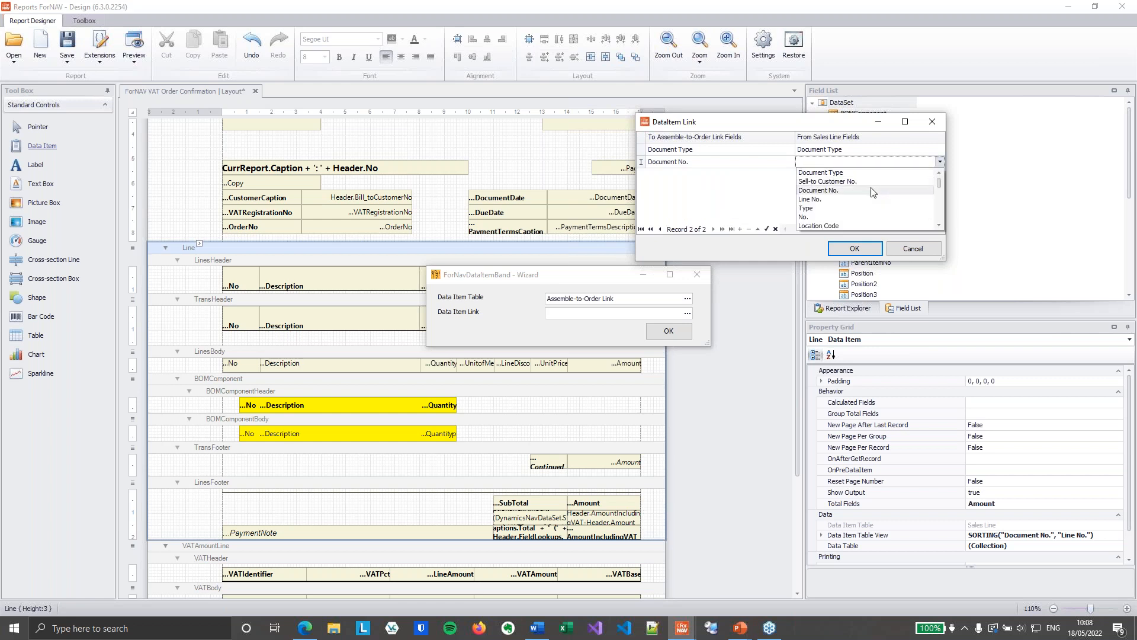
click(867, 184)
Step: Link Document Line No. to the Sales Line's Line No. and finish creating the Assemble-to-Order Link data item
click(791, 178)
click(788, 176)
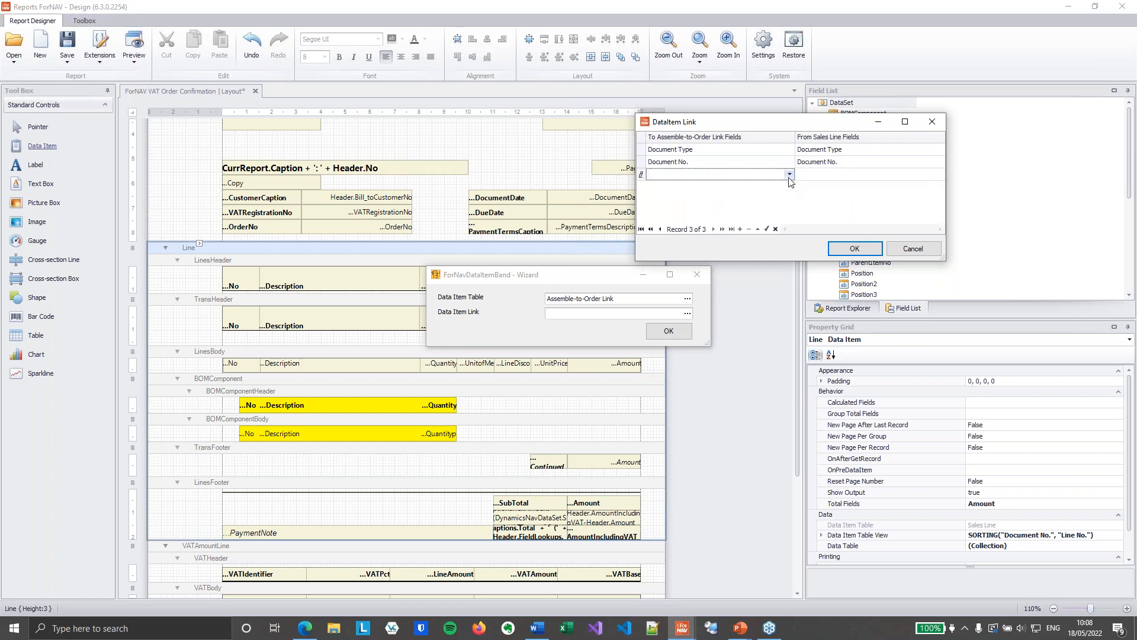
click(789, 176)
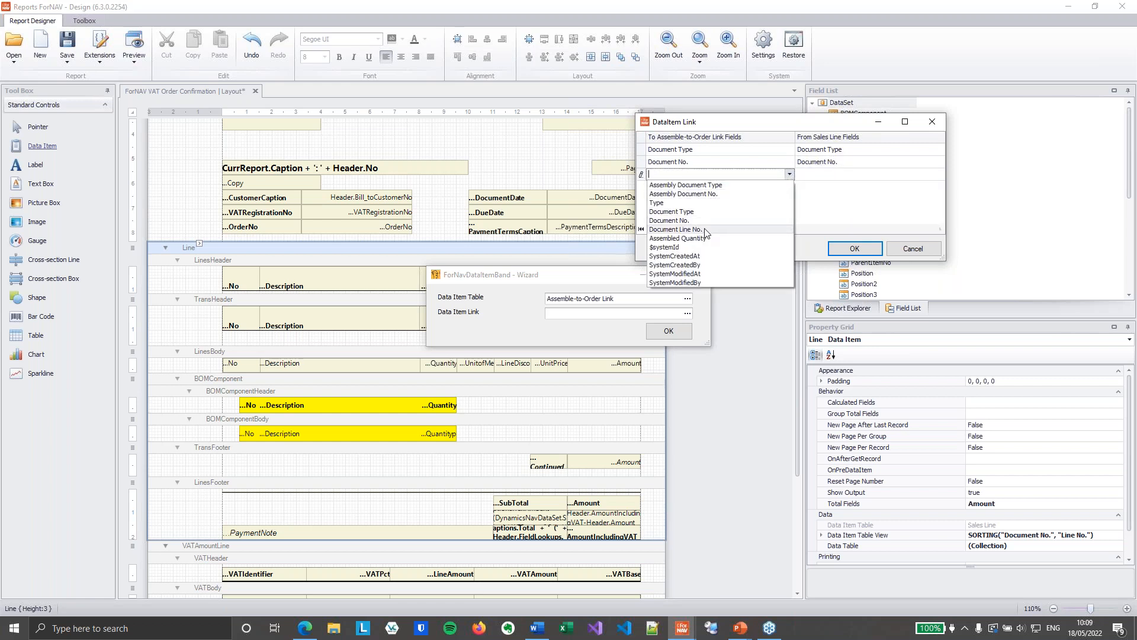
click(675, 230)
click(841, 175)
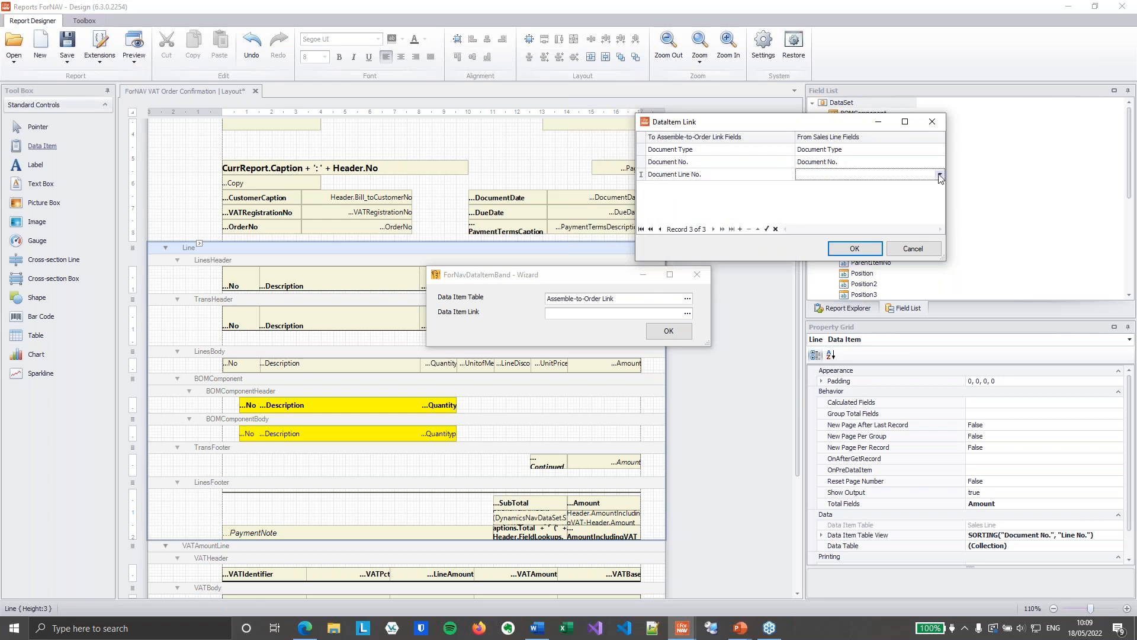
click(940, 176)
click(824, 215)
click(862, 249)
click(668, 330)
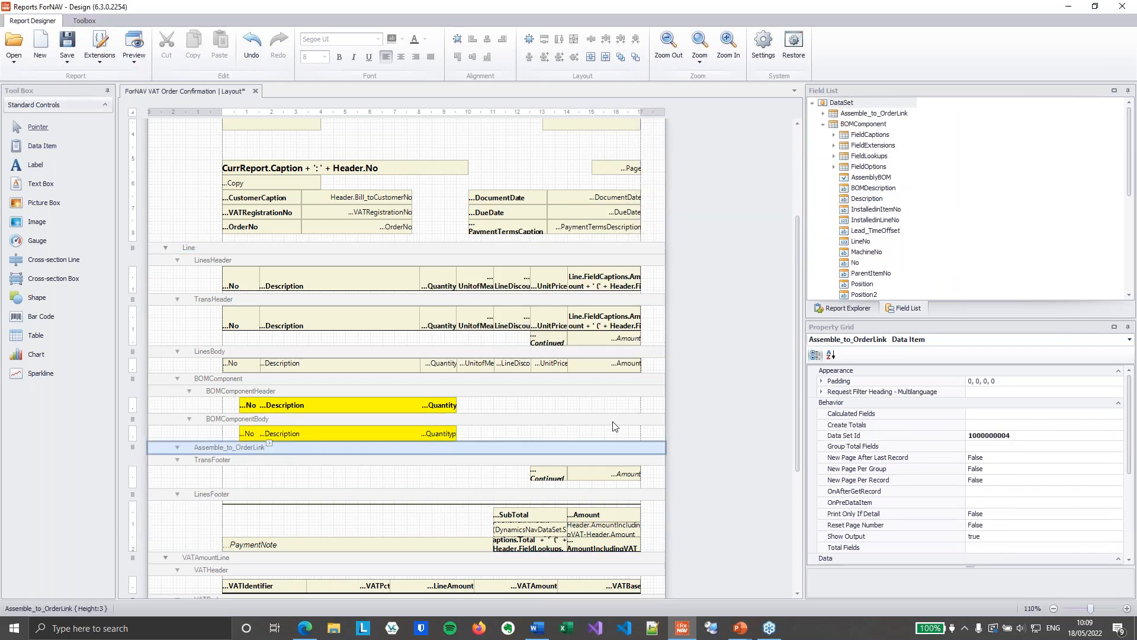
Step: Restrict the Assemble_to_OrderLink data item's table view with the filter Type=CONST(1)
scroll(535, 429, down, 3)
scroll(951, 415, down, 5)
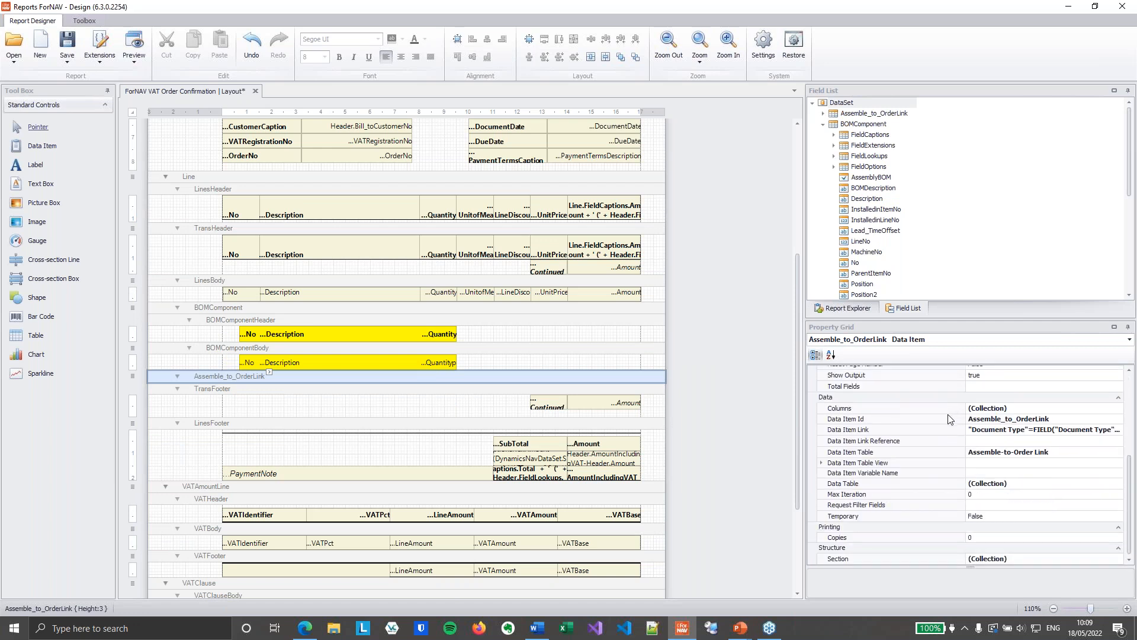
click(823, 463)
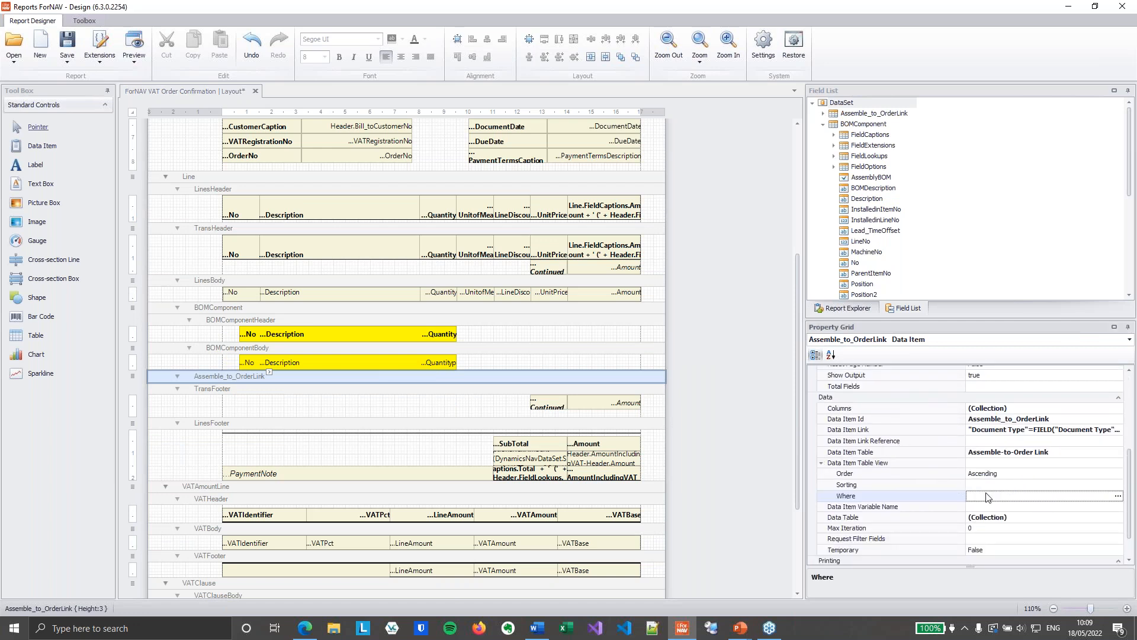
click(1118, 496)
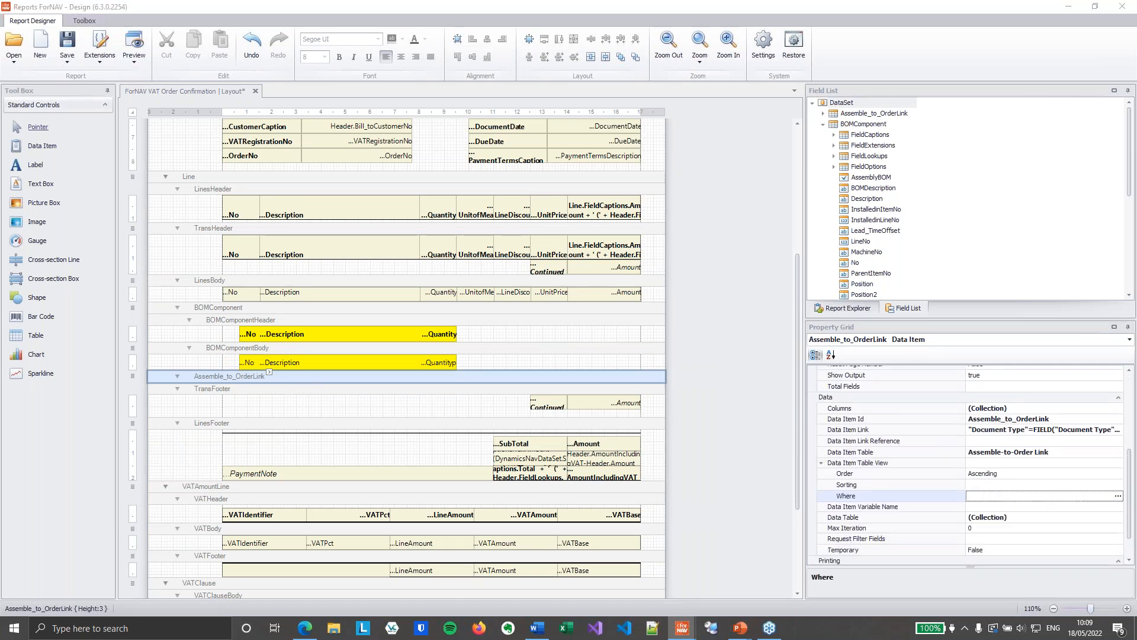
drag(1136, 132, 929, 131)
click(801, 158)
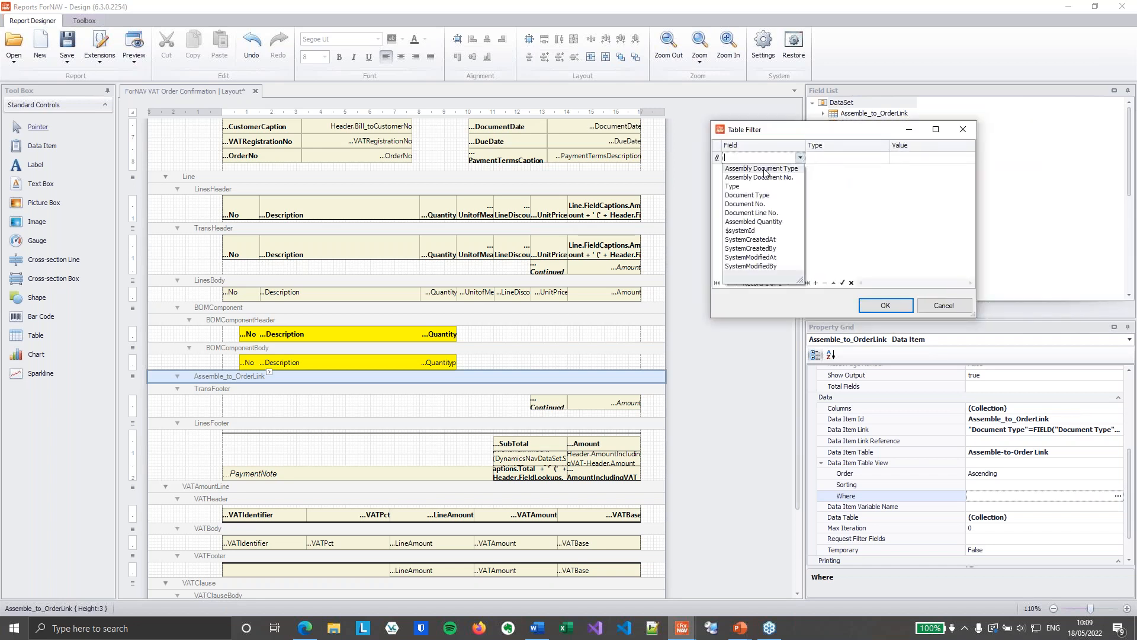
click(756, 186)
click(970, 158)
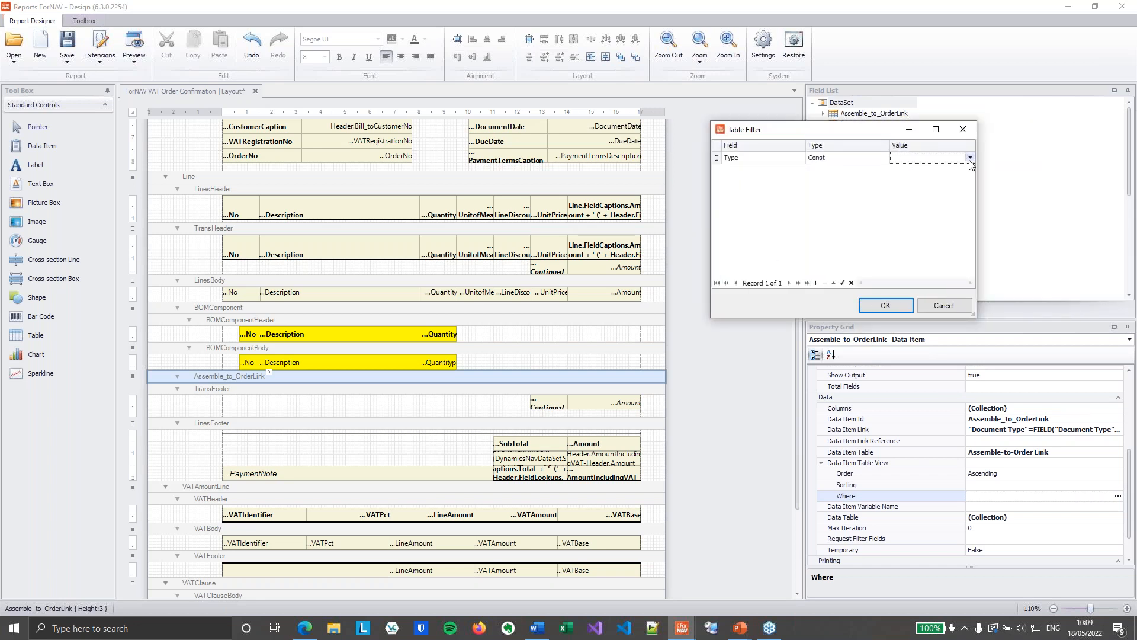
click(933, 175)
click(886, 305)
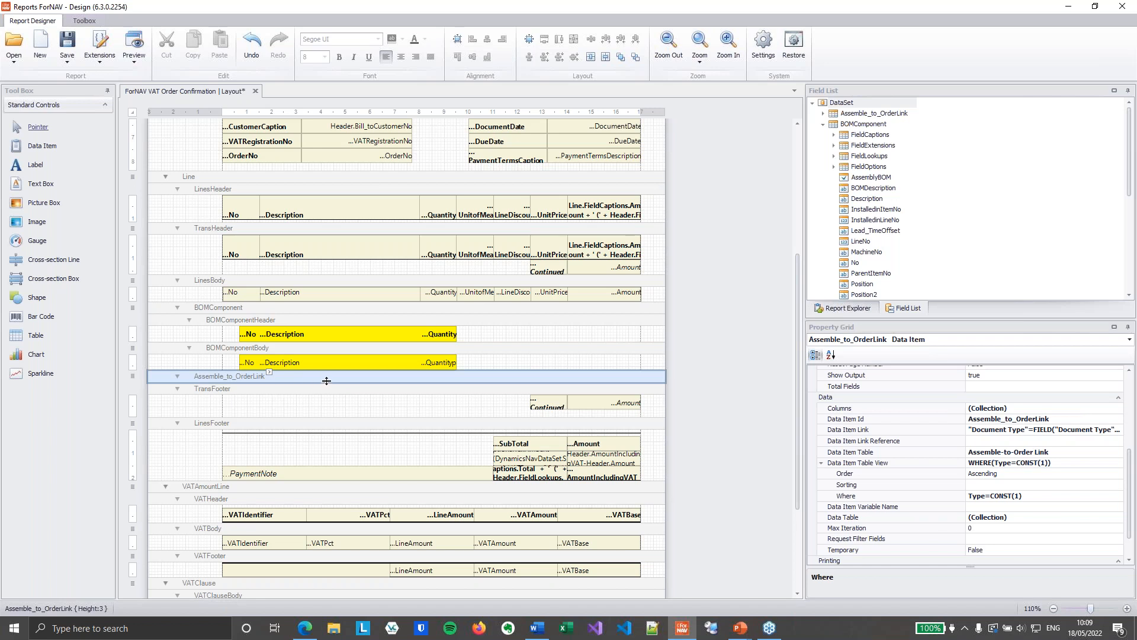
Step: Add a data item inside Assemble_to_OrderLink based on table 901, Assembly Line
drag(55, 154, 314, 382)
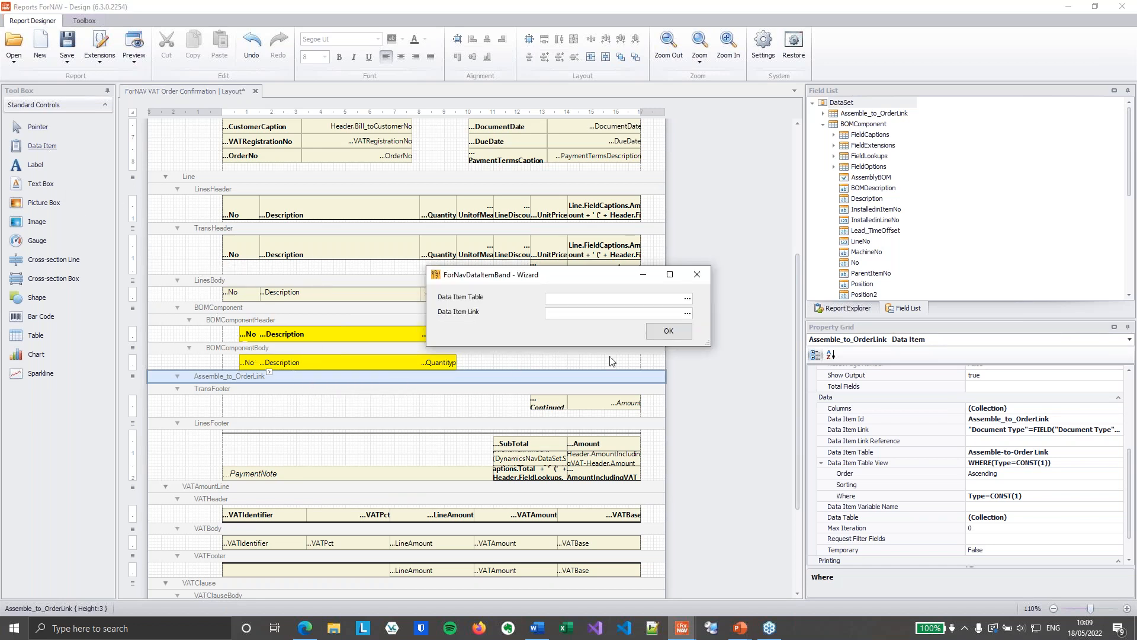
click(687, 301)
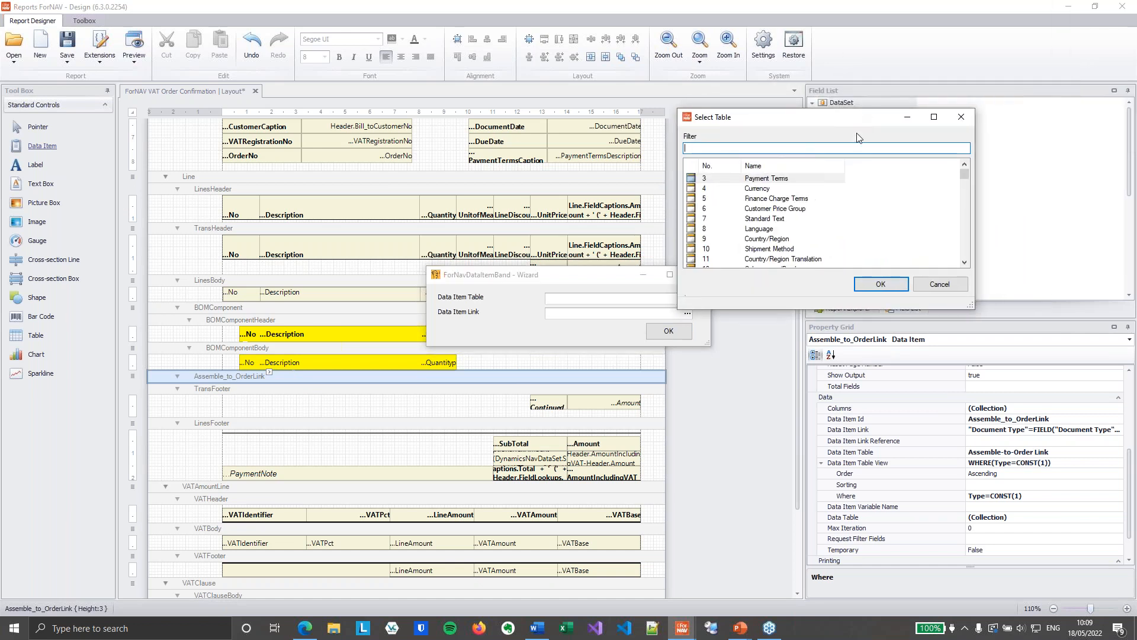
text(assemb)
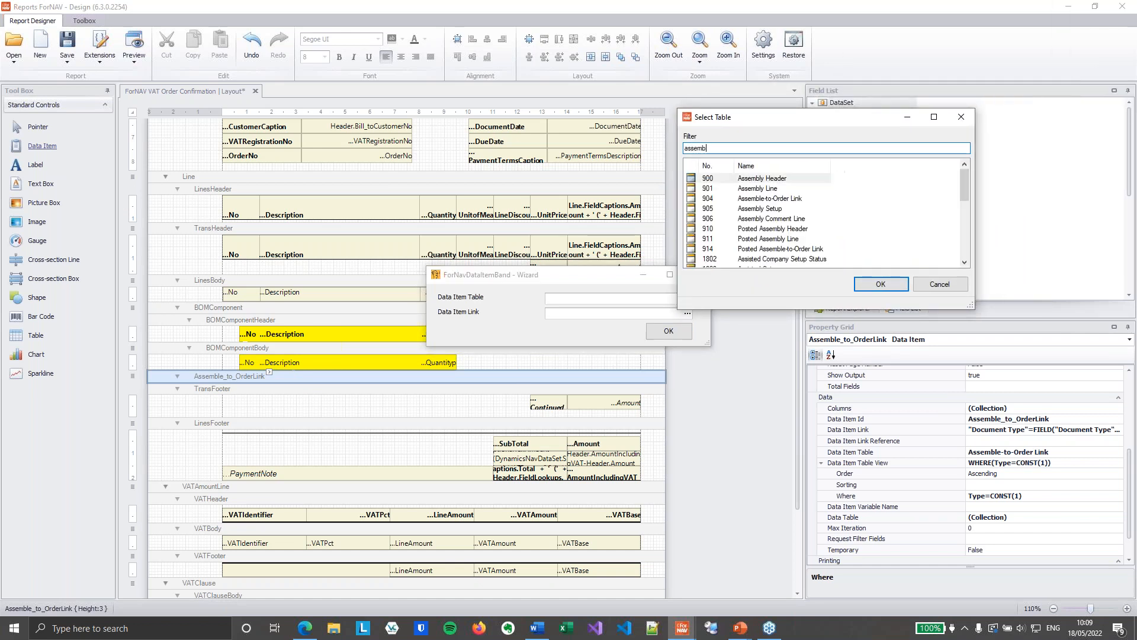
click(747, 188)
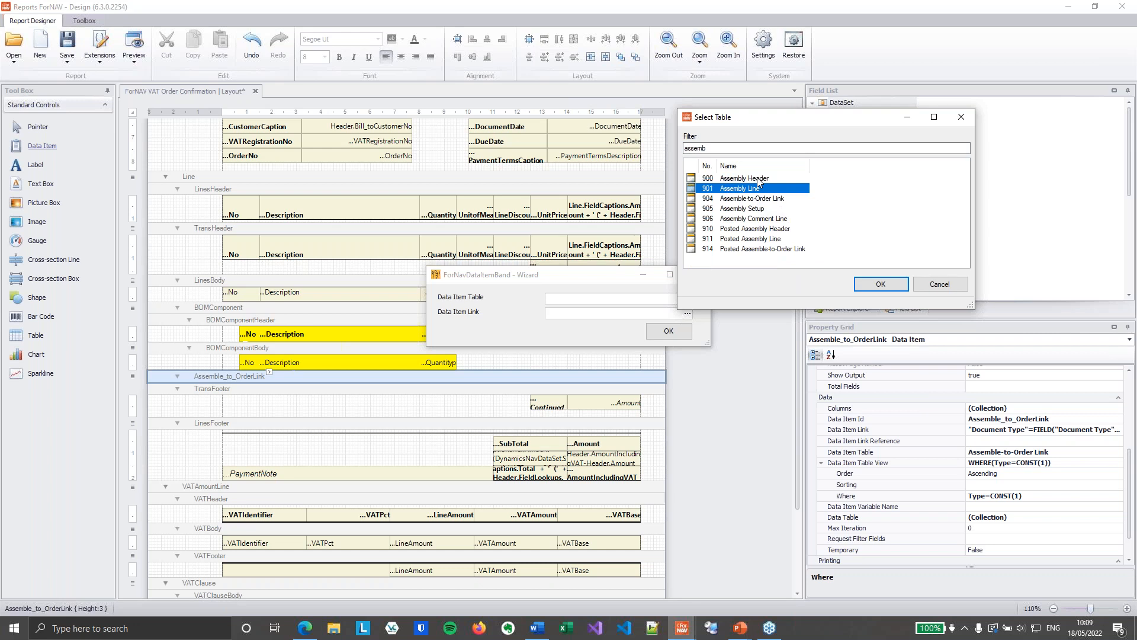
click(881, 284)
Step: Link the Assembly Line's Document Type to the Assembly Document Type of the Assemble-to-Order Link
click(688, 313)
click(711, 126)
click(709, 135)
click(845, 126)
click(883, 125)
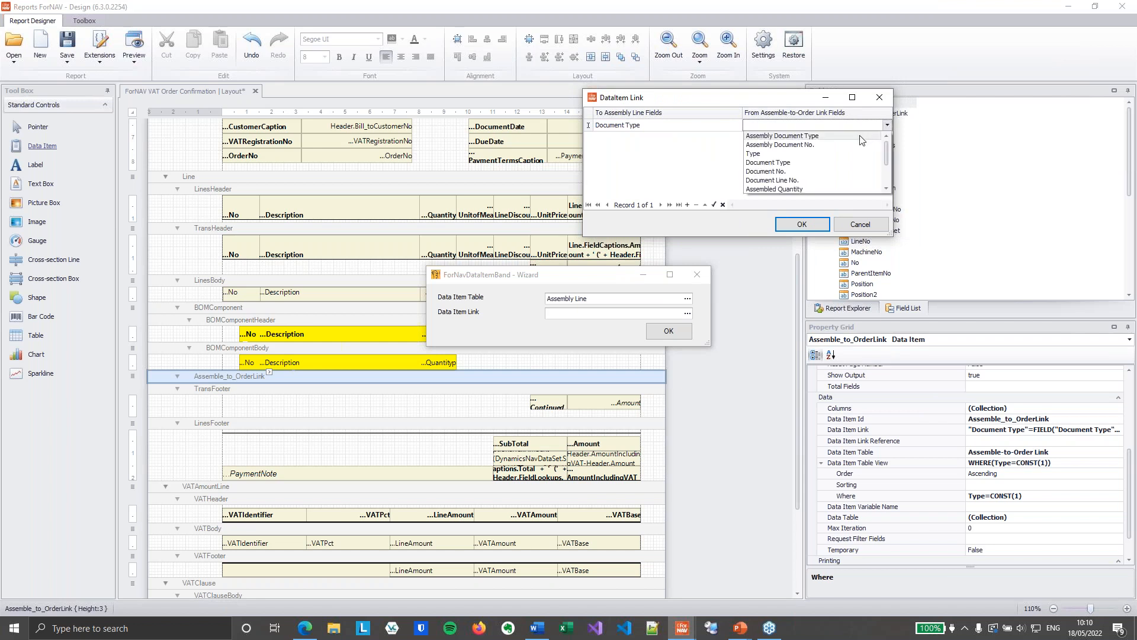
click(861, 136)
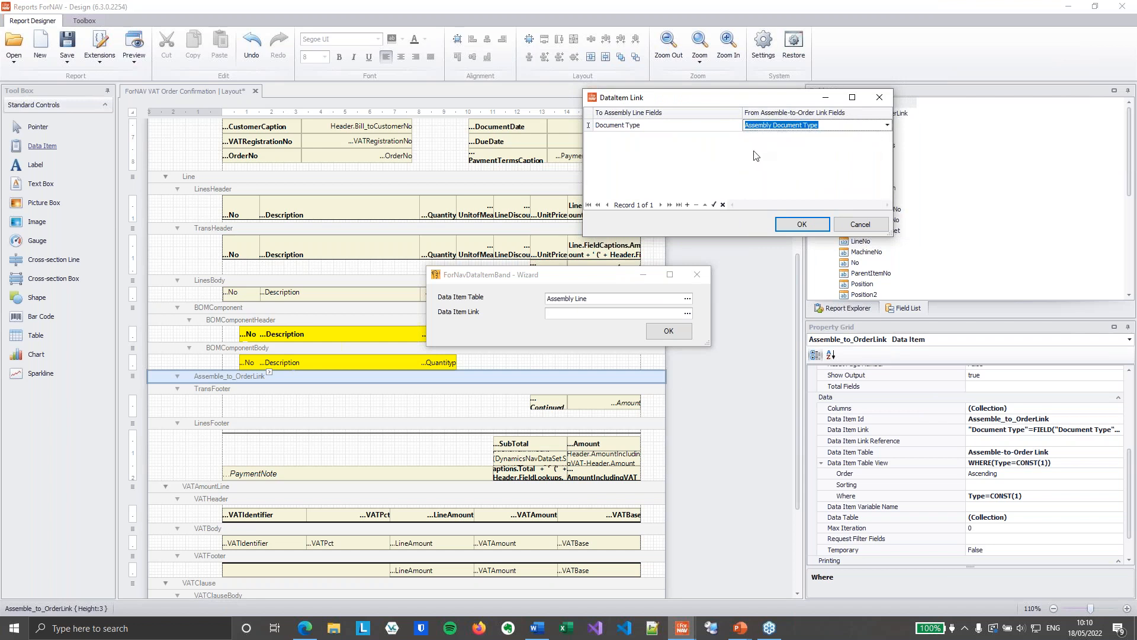
Step: Link the Assembly Line's Document No. to Assembly Document No. and finish creating the data item
click(727, 138)
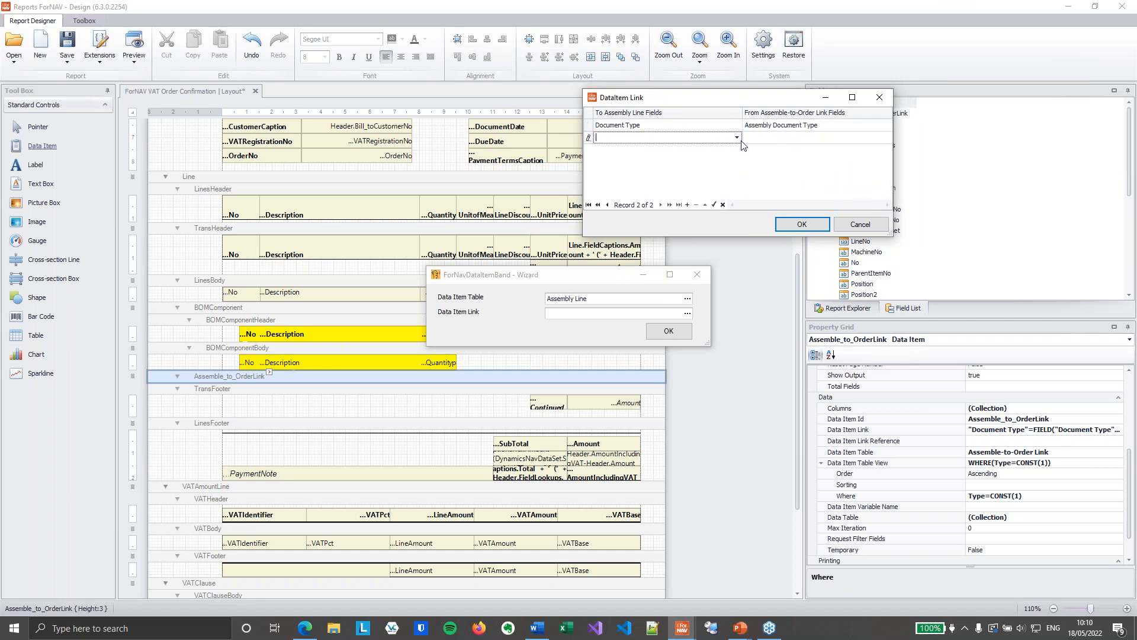
click(738, 137)
click(711, 157)
click(809, 137)
click(887, 137)
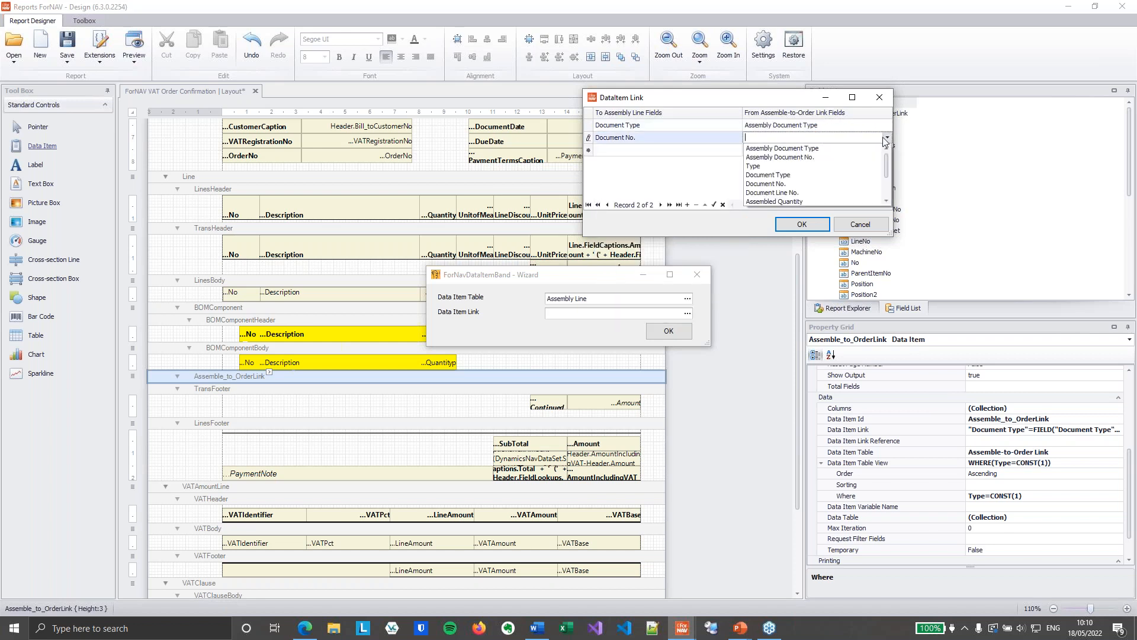
click(832, 157)
click(817, 228)
click(668, 331)
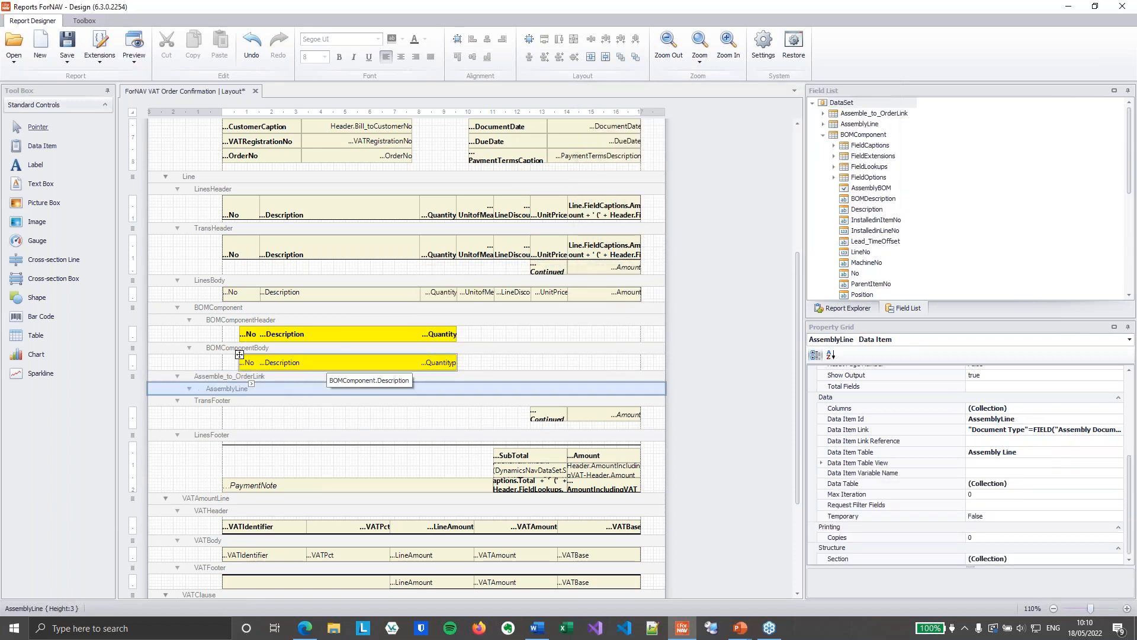
Step: Add the Assembly Line's No, Description and Quantity fields to the AssemblyLine data item as header captions and body values
click(823, 136)
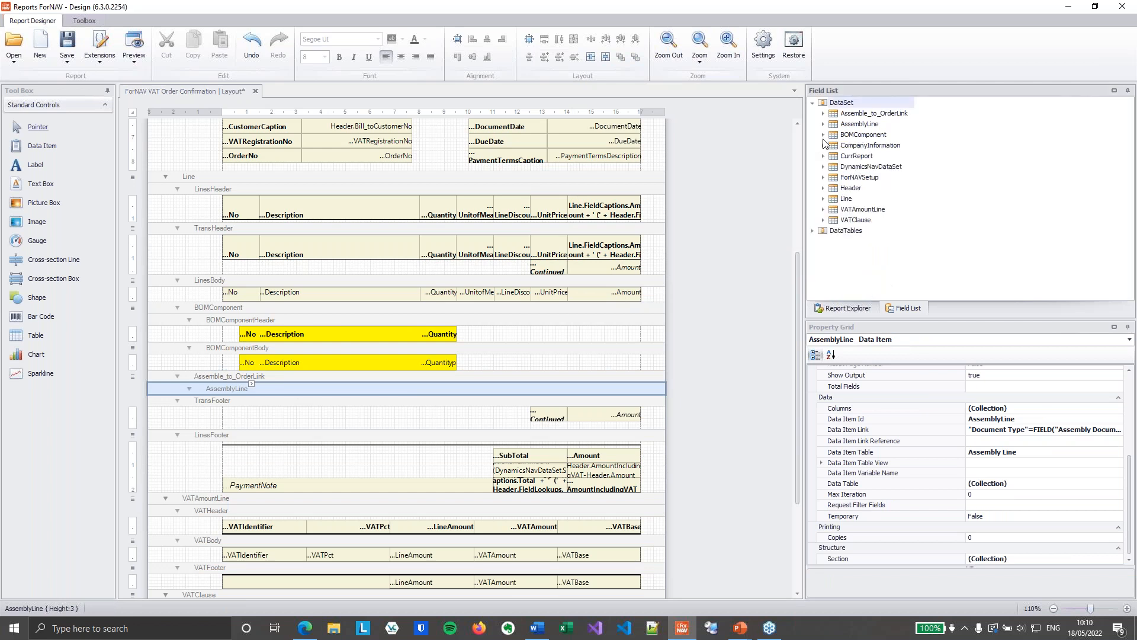
click(823, 124)
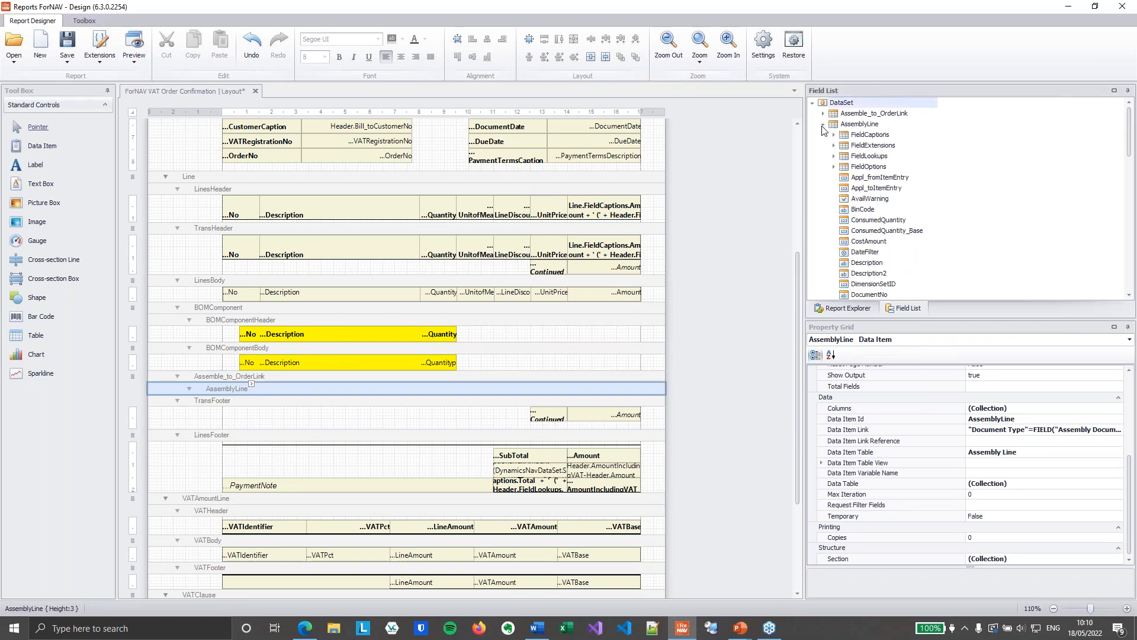
click(874, 187)
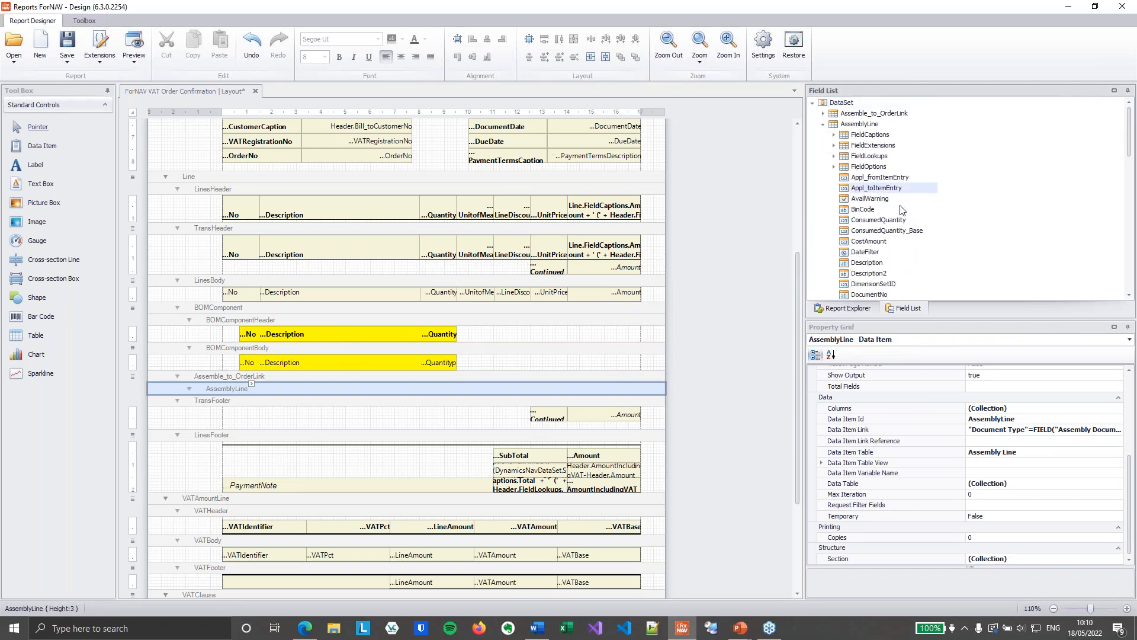
text(no)
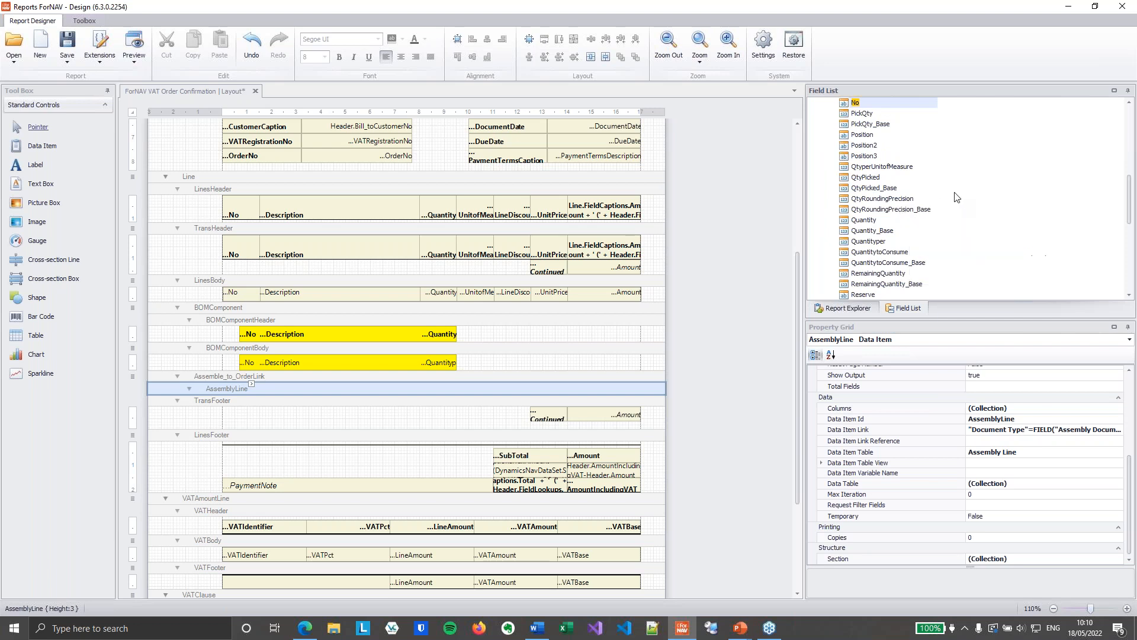
scroll(942, 180, up, 6)
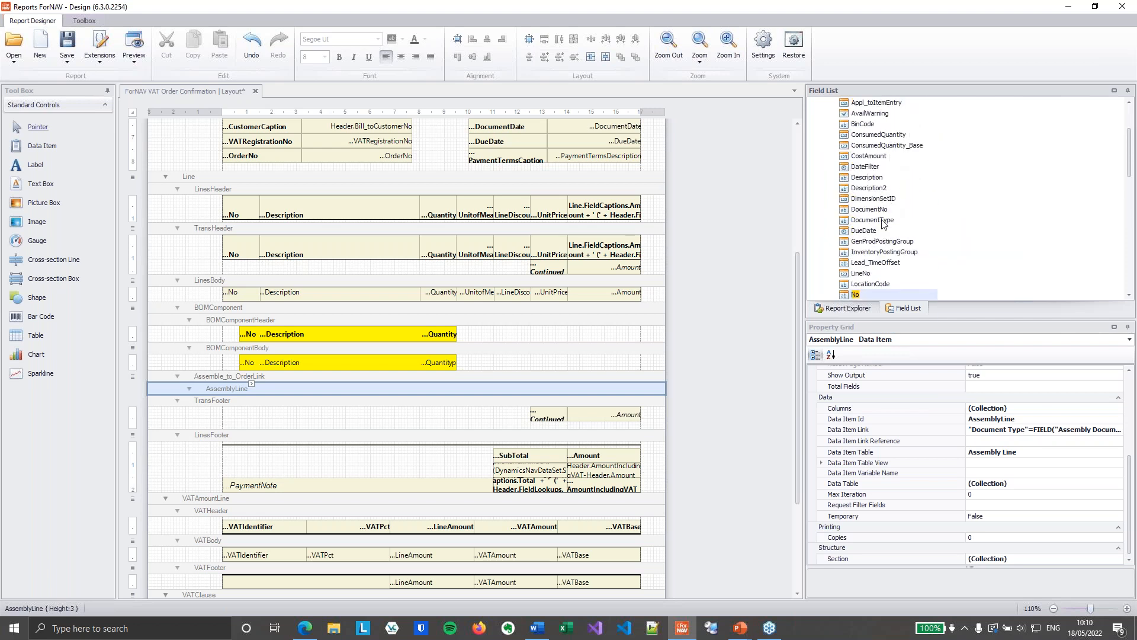
scroll(986, 221, down, 3)
scroll(985, 222, down, 1)
drag(878, 288, 640, 396)
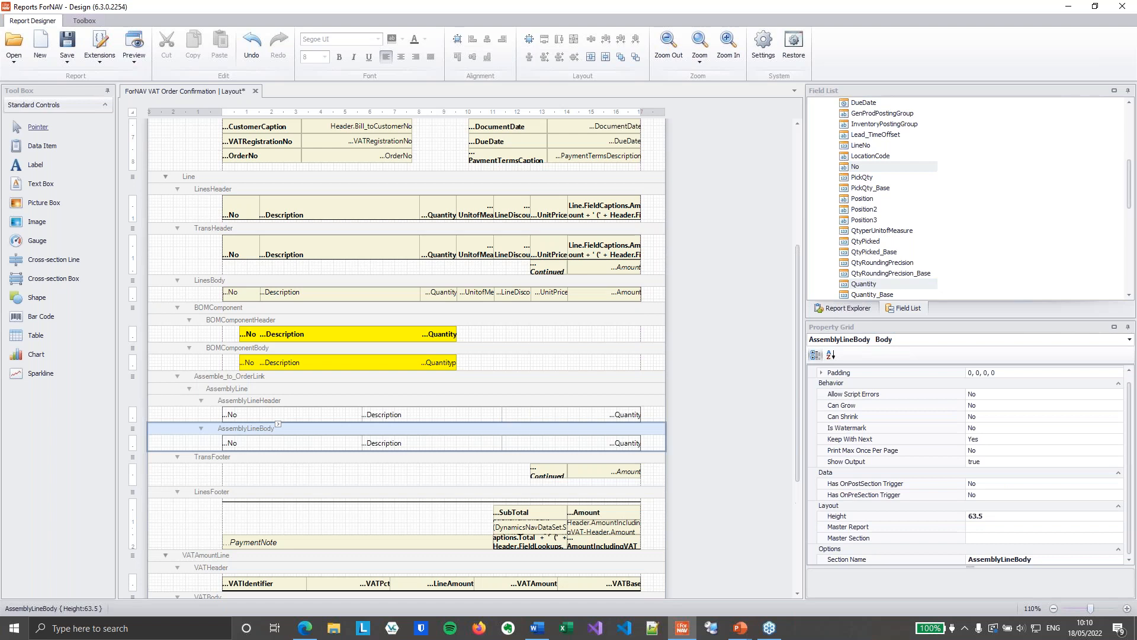
Step: Resize the AssemblyLineHeader table to about 883 wide with an indent of about 70, making No about 83 and Description about 648 wide
scroll(639, 395, down, 2)
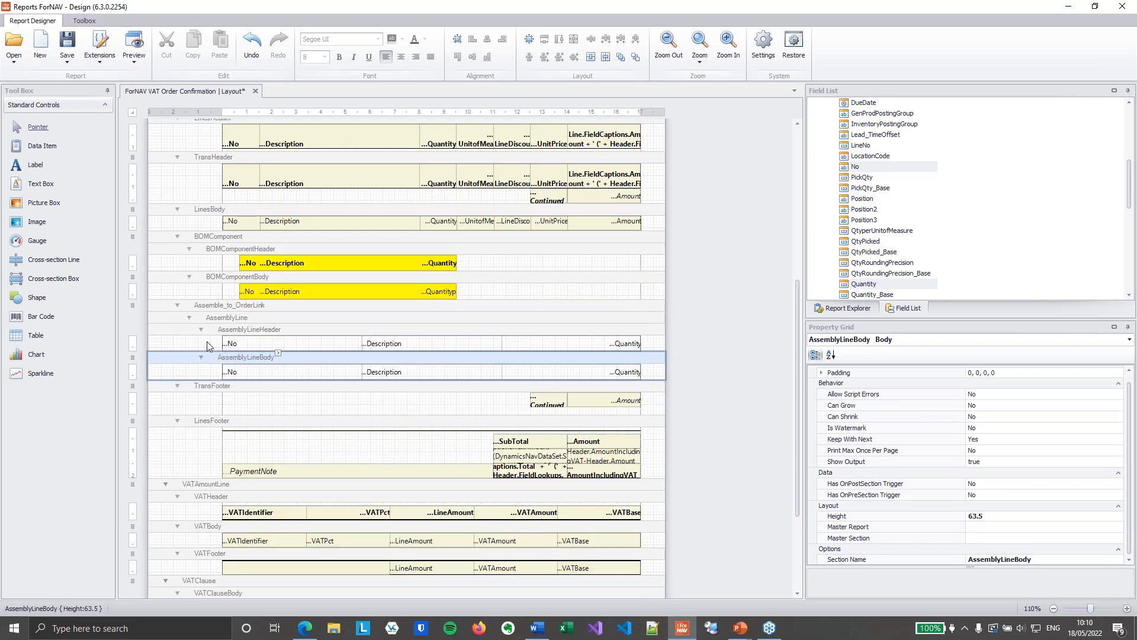
click(643, 344)
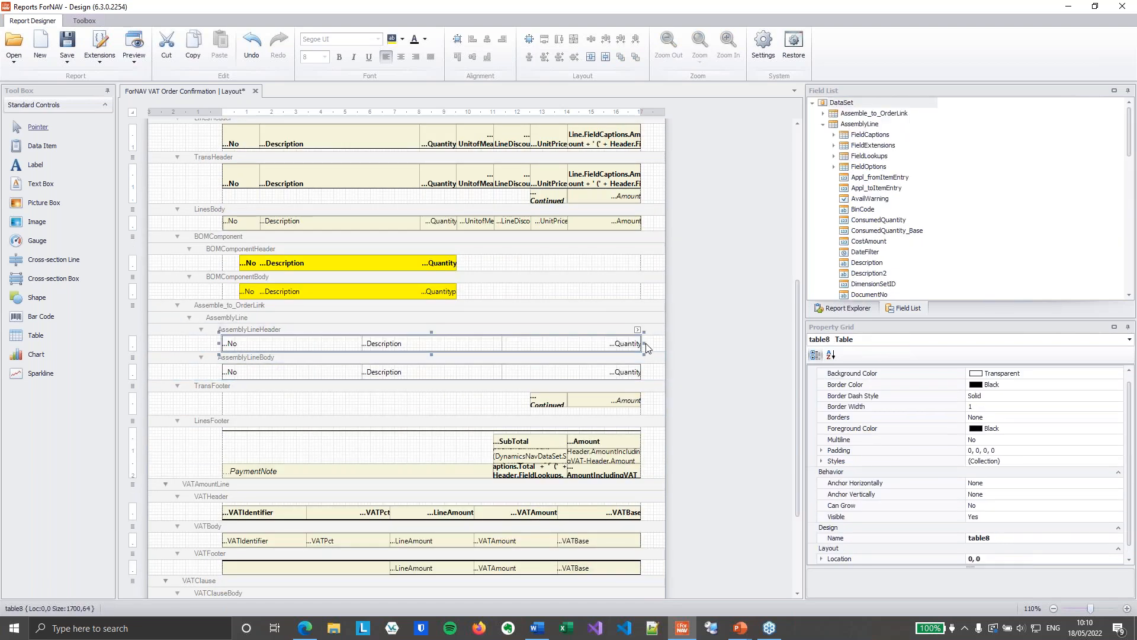
drag(644, 344, 462, 347)
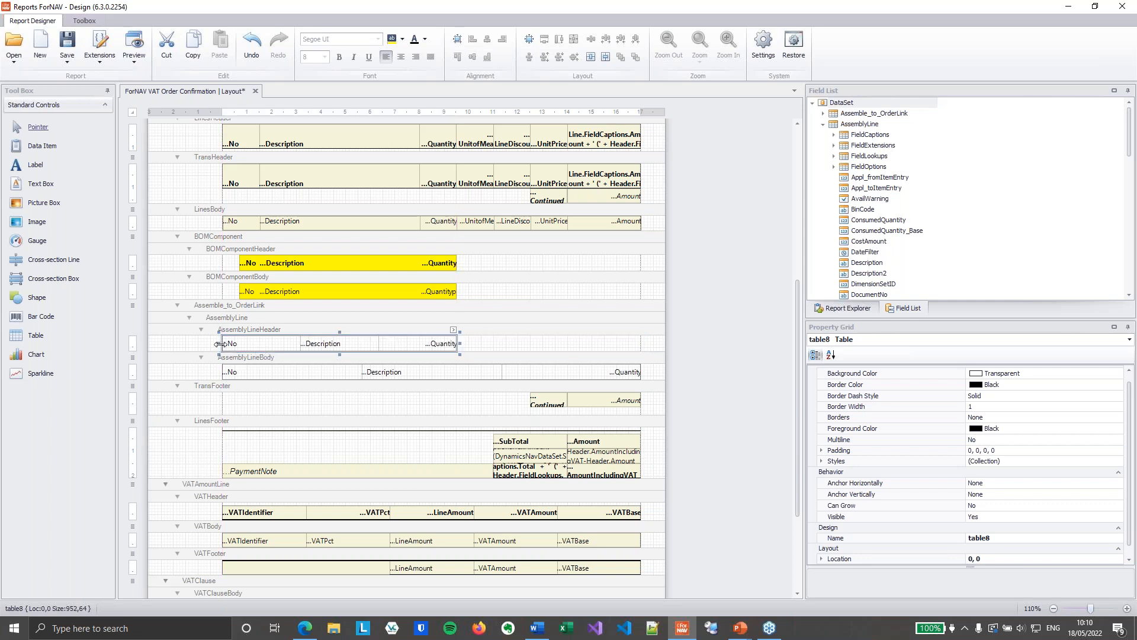
drag(234, 344, 237, 344)
click(280, 346)
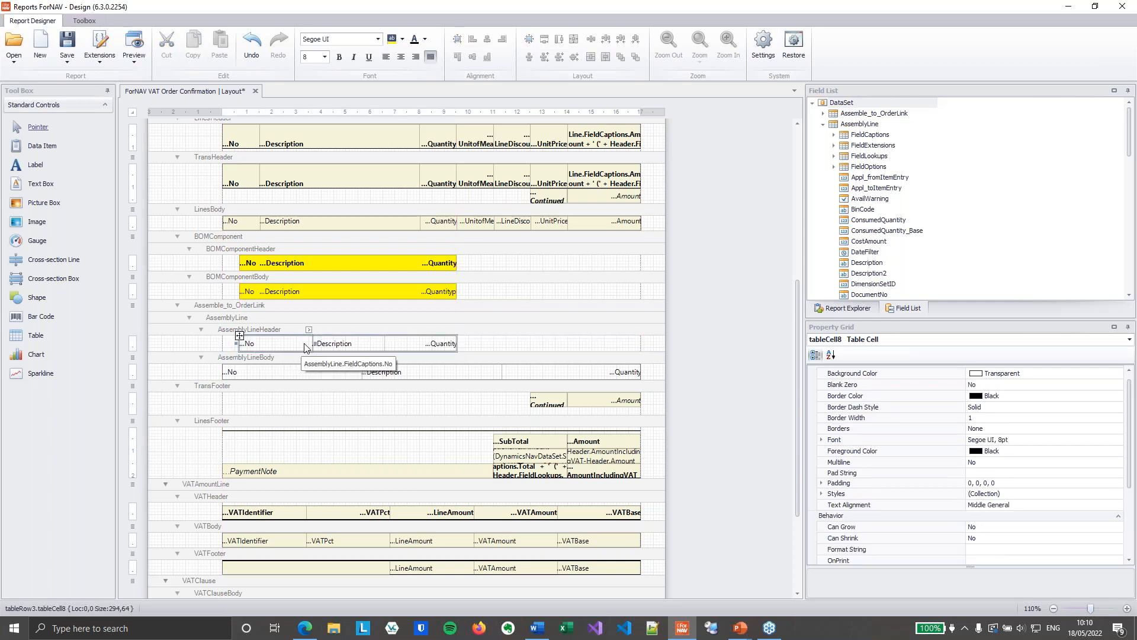
drag(314, 343, 263, 342)
click(379, 345)
drag(387, 343, 419, 341)
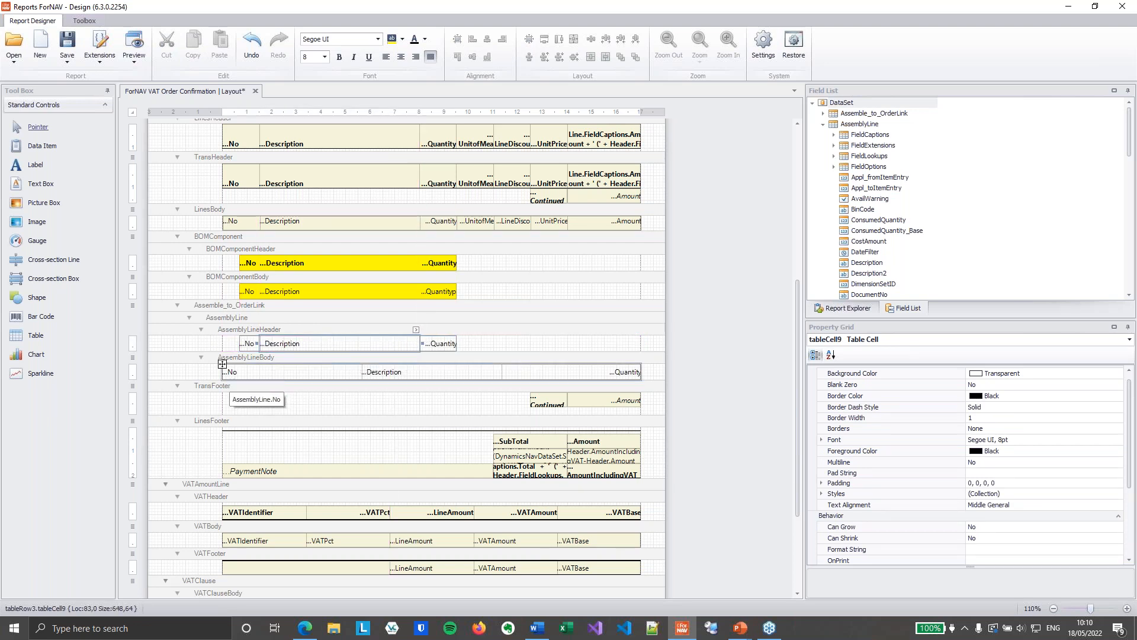
Step: Resize and indent the AssemblyLineBody table and its columns to line up with the AssemblyLineHeader table, about 883 wide
drag(191, 376, 646, 370)
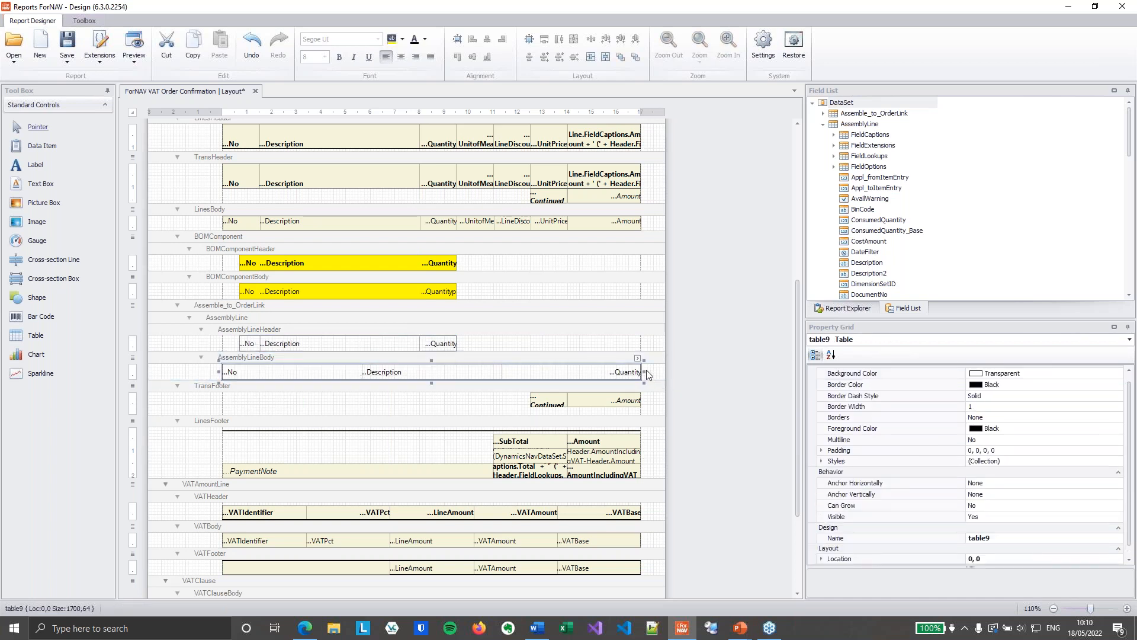
drag(468, 371, 457, 370)
drag(217, 372, 259, 371)
click(344, 373)
drag(385, 371, 419, 372)
click(487, 371)
Step: Fill the AssemblyLineBody and AssemblyLineHeader tables with a green background (0, 255, 0)
click(285, 378)
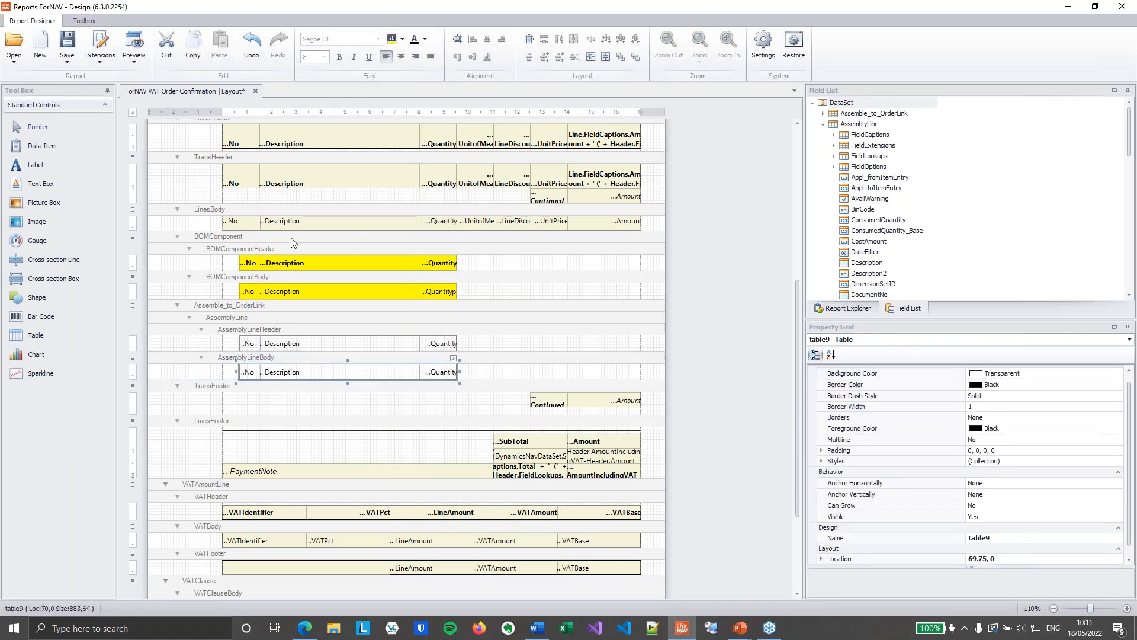
click(403, 40)
click(449, 94)
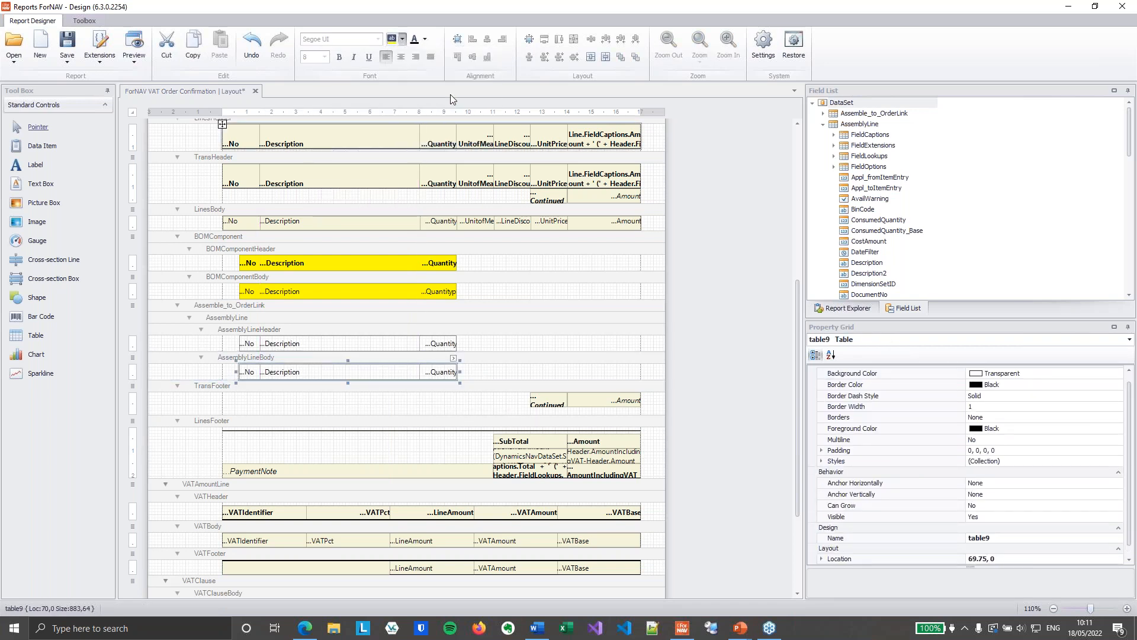
drag(217, 344, 475, 348)
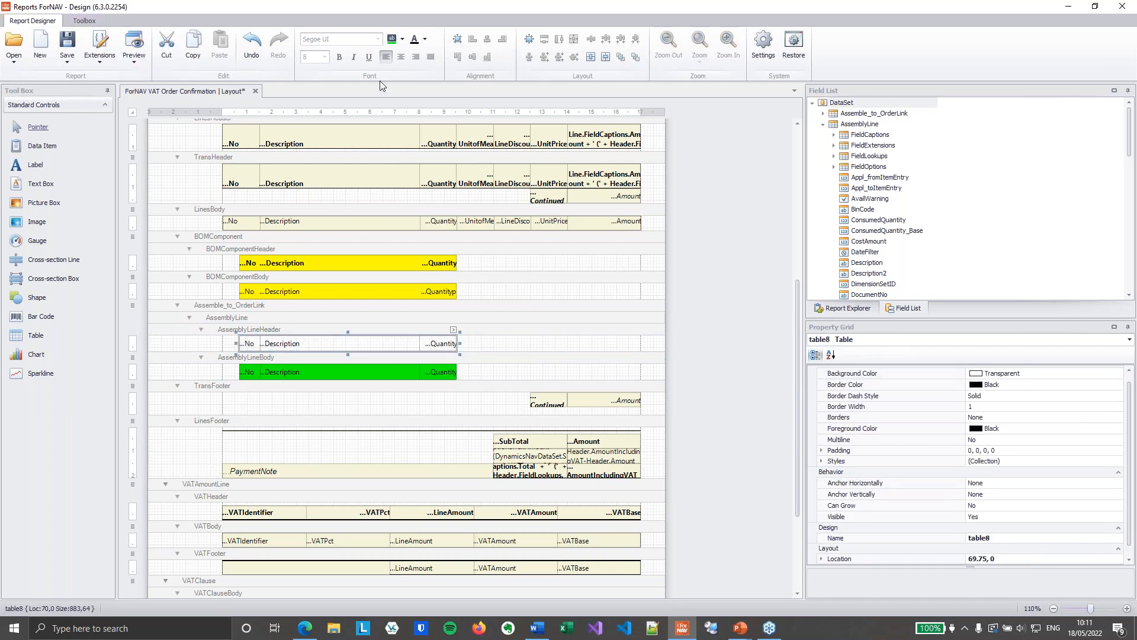
click(392, 39)
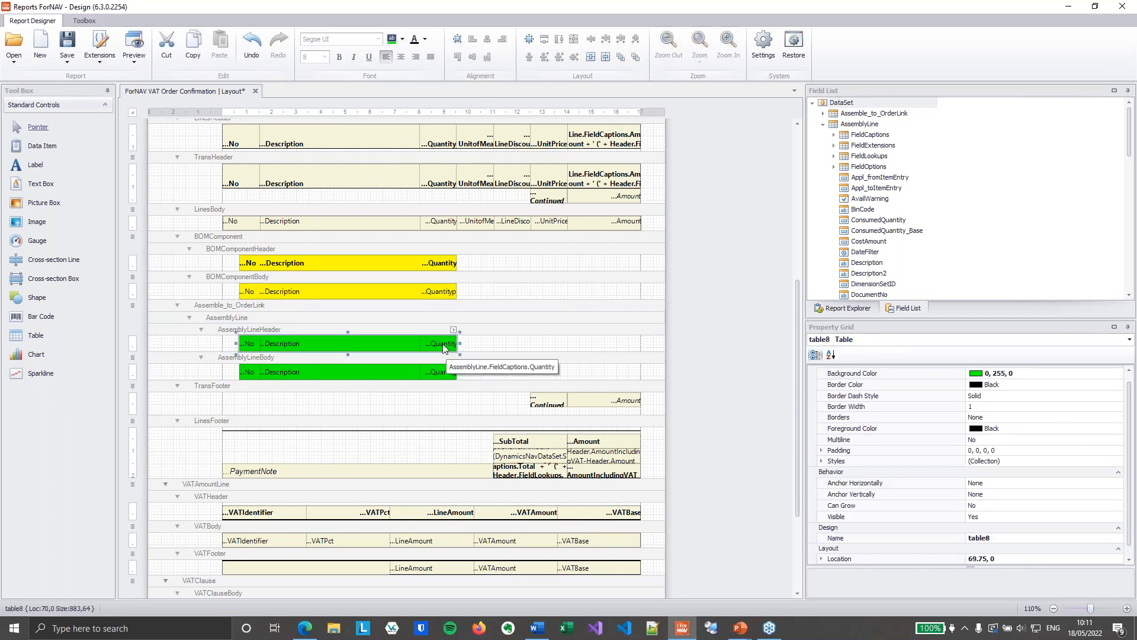
Step: Make the No, Description and Quantity captions in the AssemblyLineHeader table bold
click(411, 344)
click(235, 348)
click(243, 348)
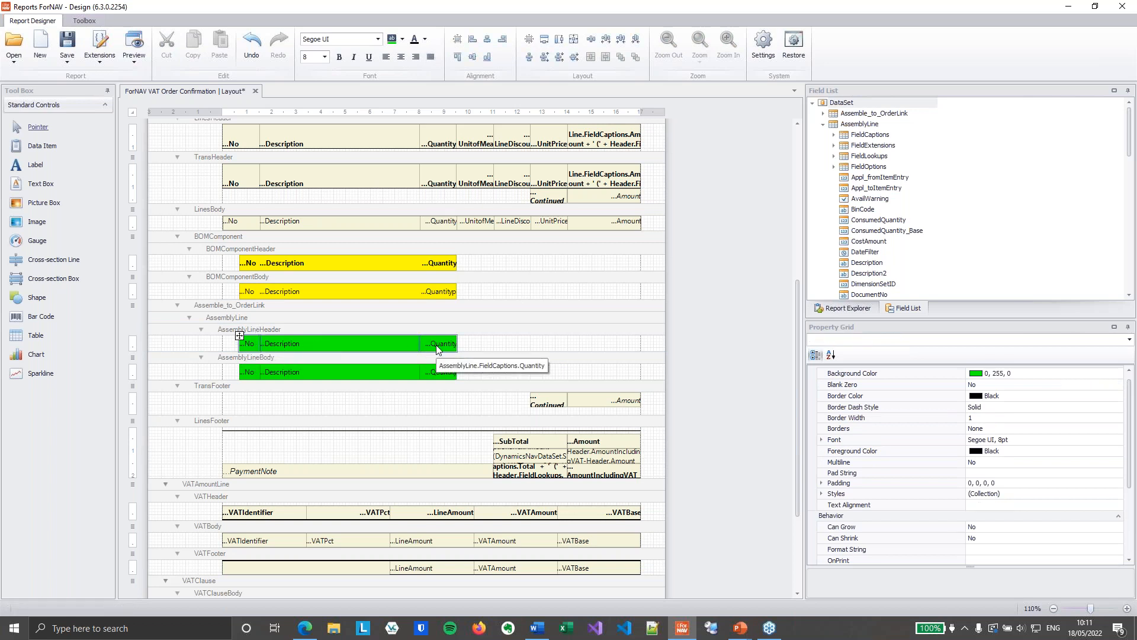
key(ctrl+b)
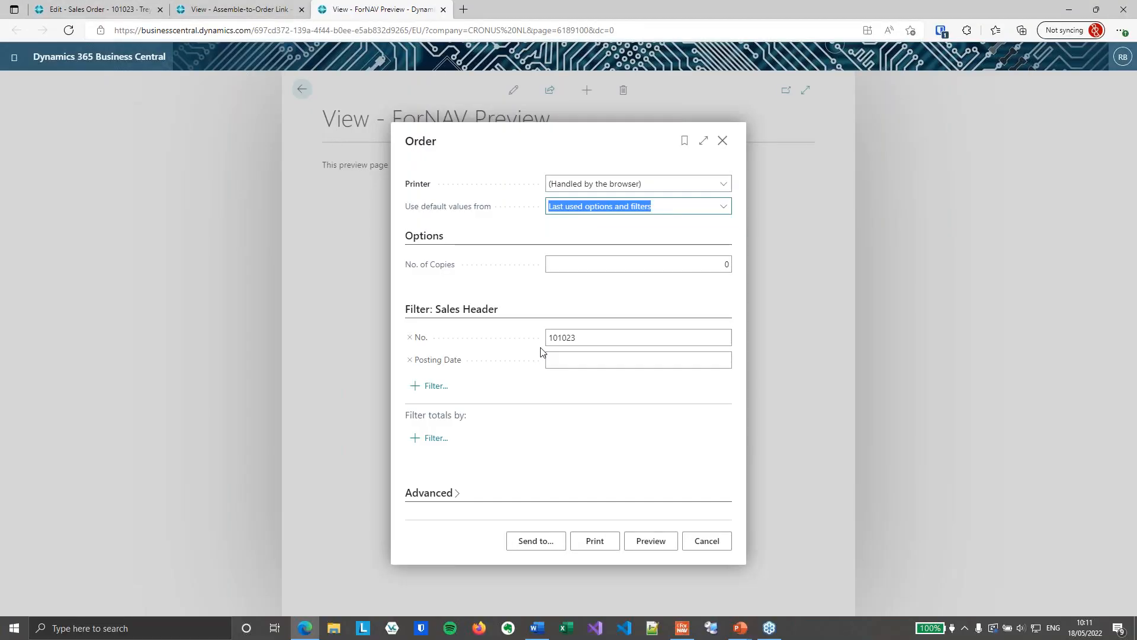
Step: Preview the order report, examine the yellow BOM component lines and green assembly lines, and close the preview
click(657, 541)
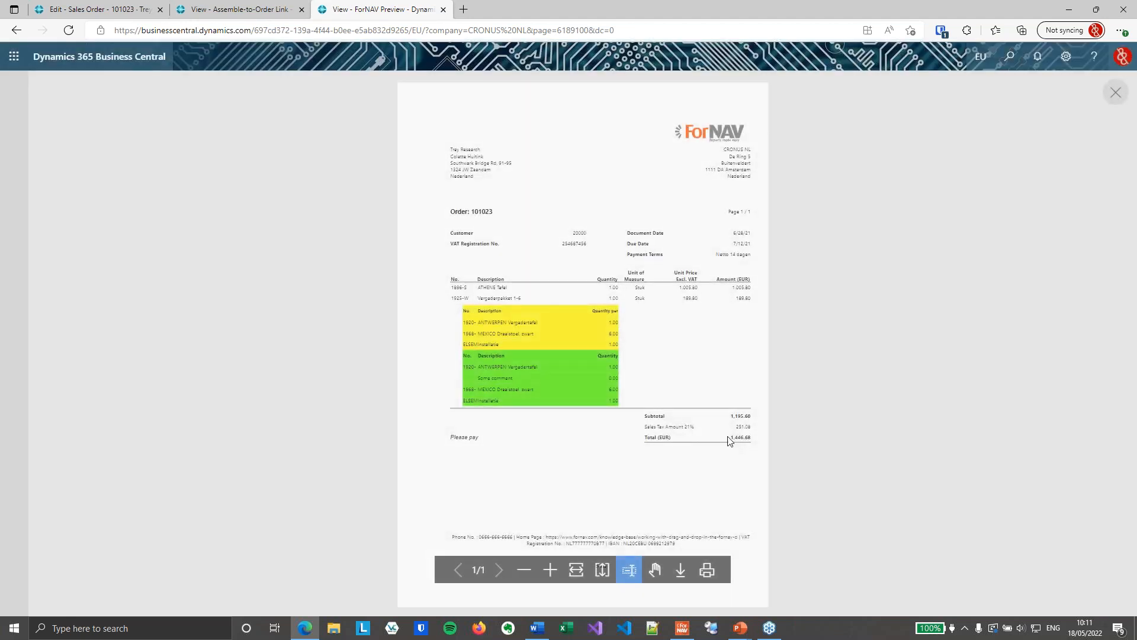
click(586, 568)
scroll(822, 424, down, 8)
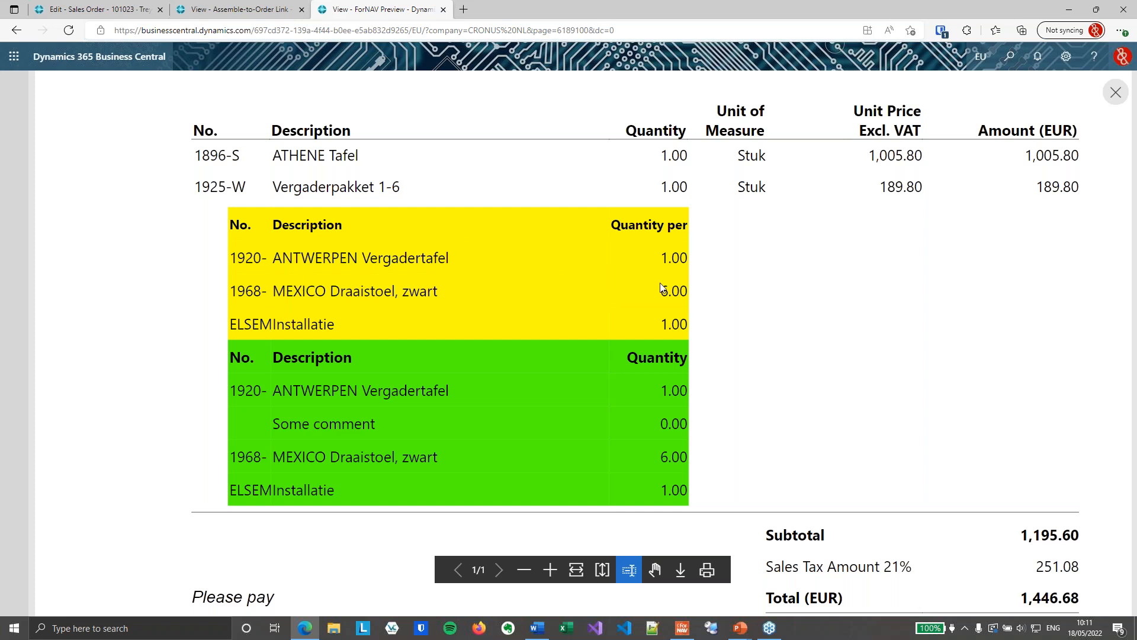
scroll(723, 317, down, 1)
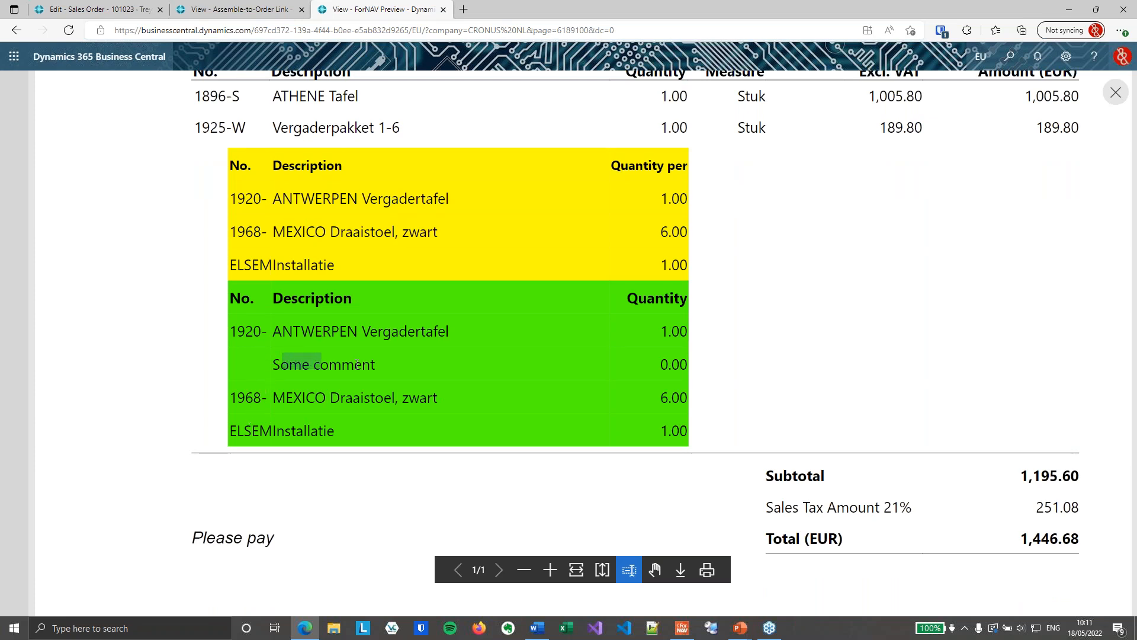
drag(283, 363, 499, 364)
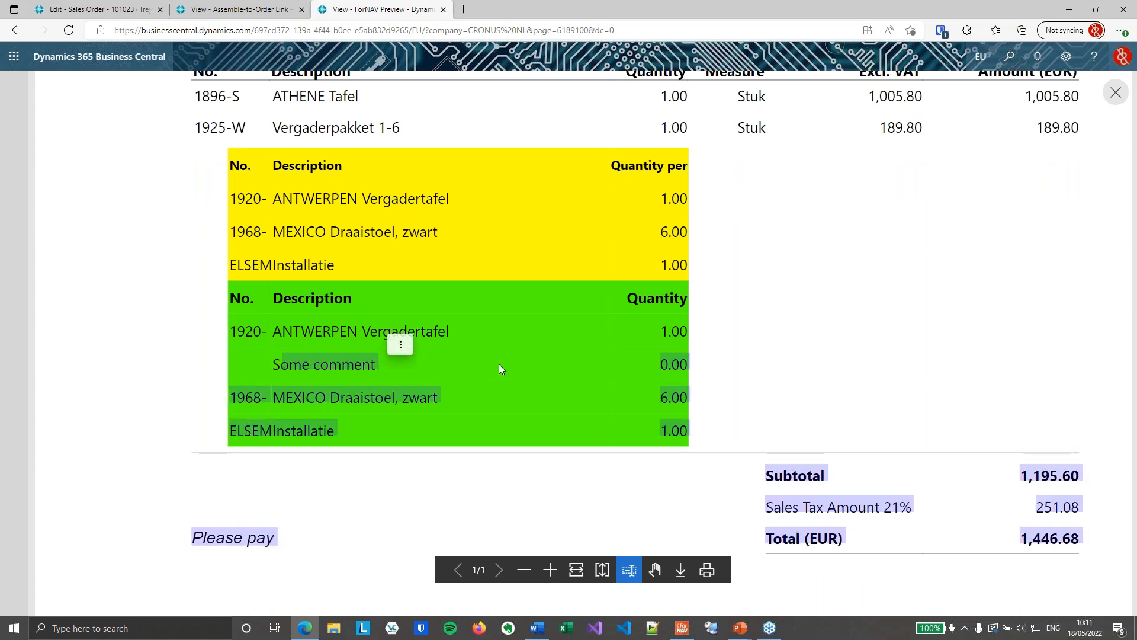
click(748, 360)
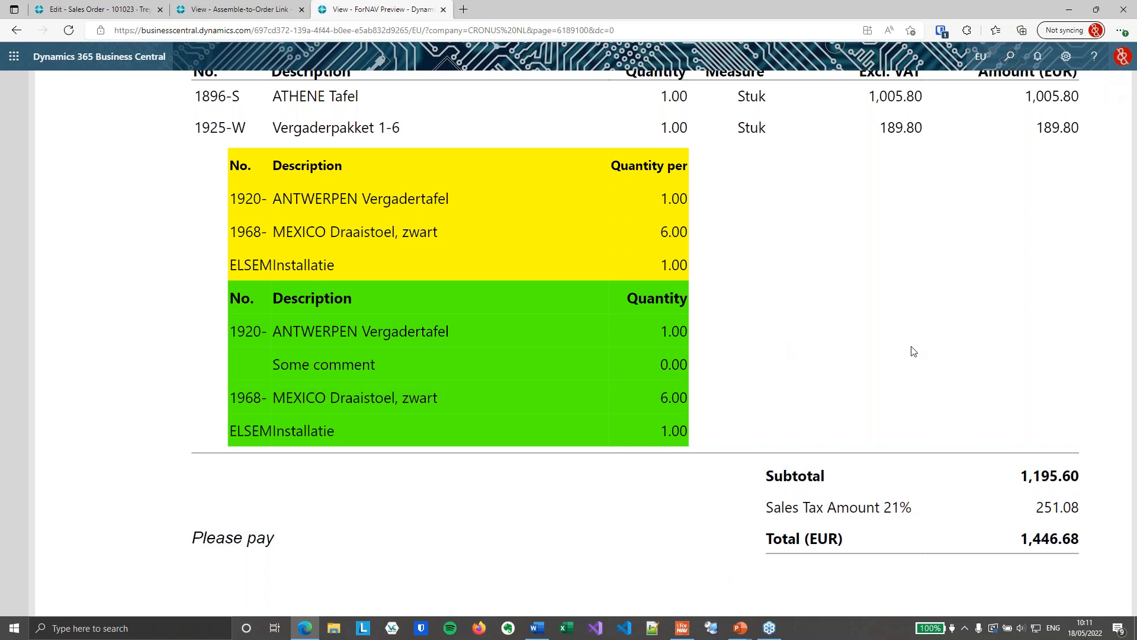
key(ctrl+w)
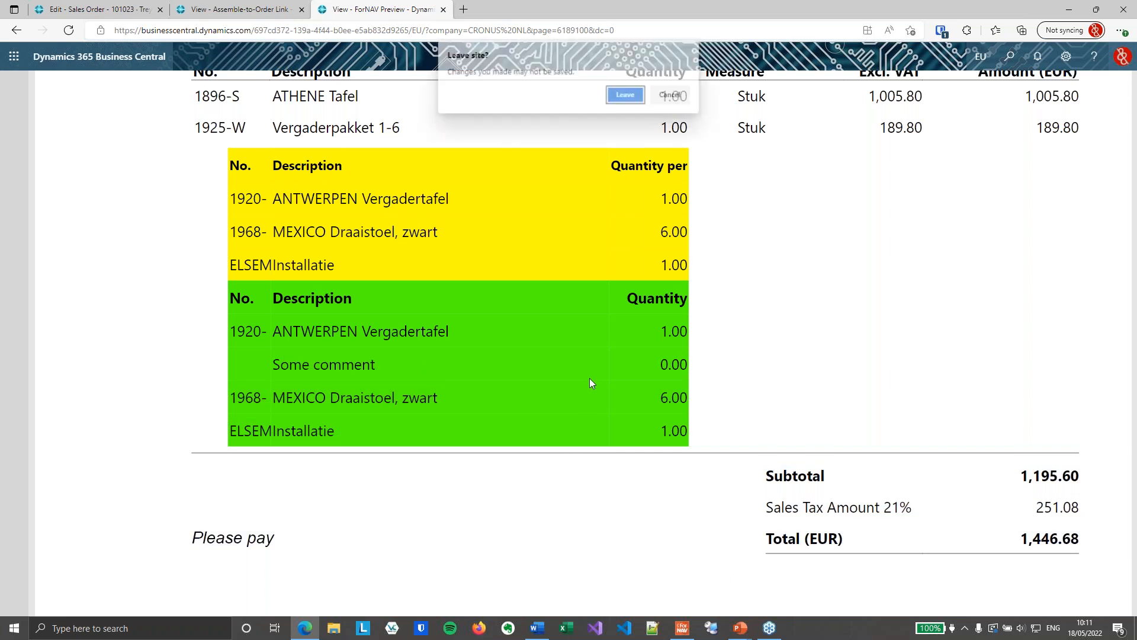
click(638, 98)
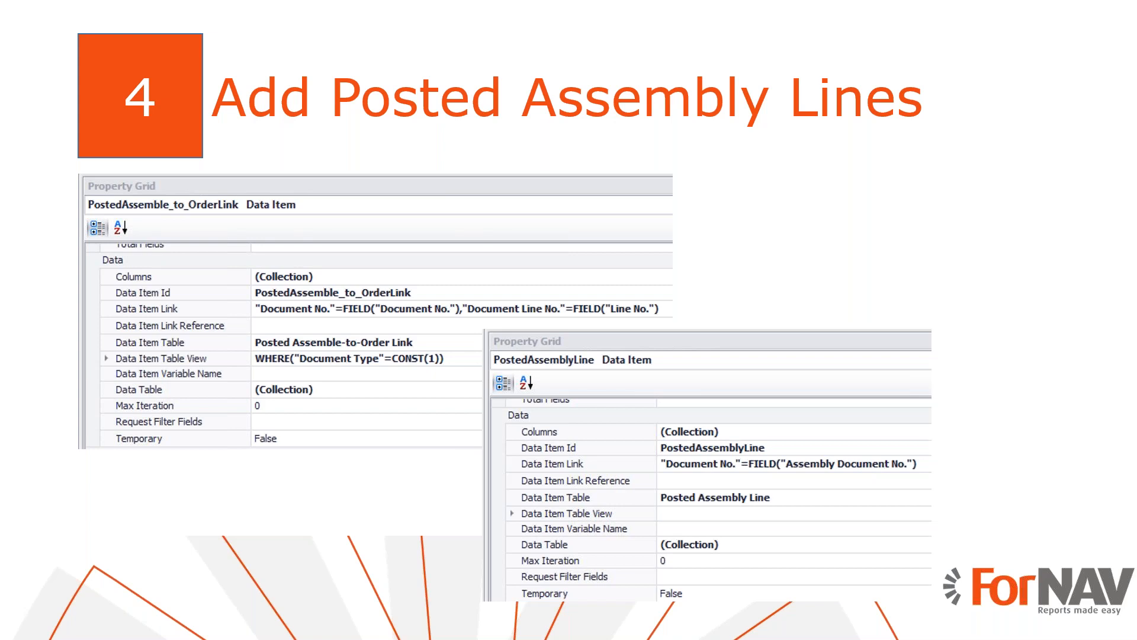
Step: Switch to Business Central in the browser, close the Assemble-to-Order Lines and return from the sales order to the order list
key(super+Tab)
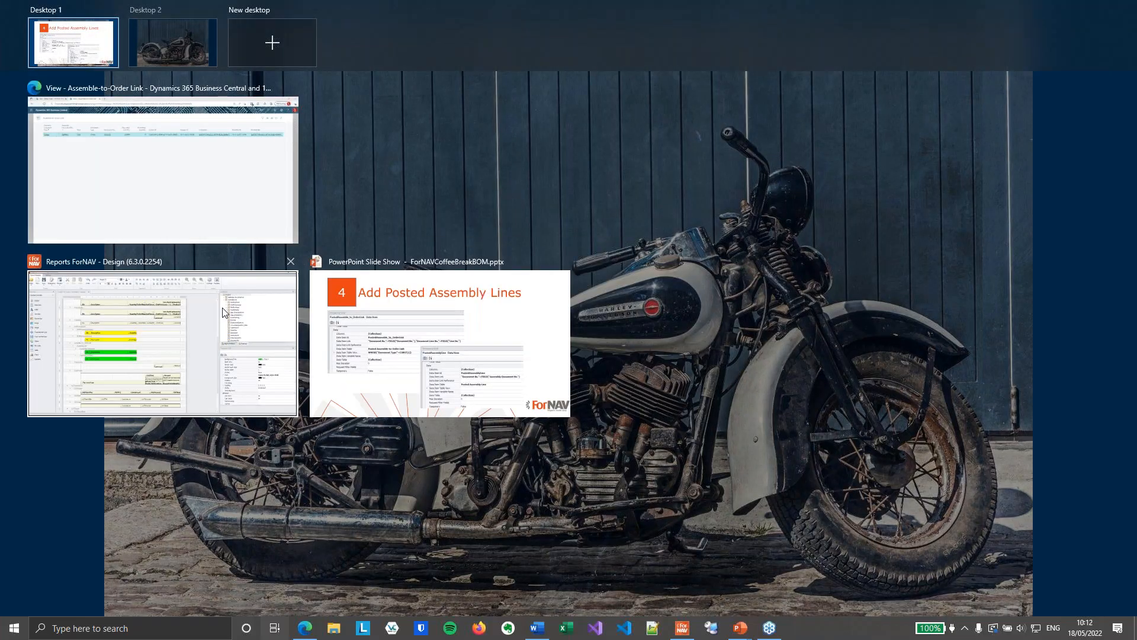
click(176, 225)
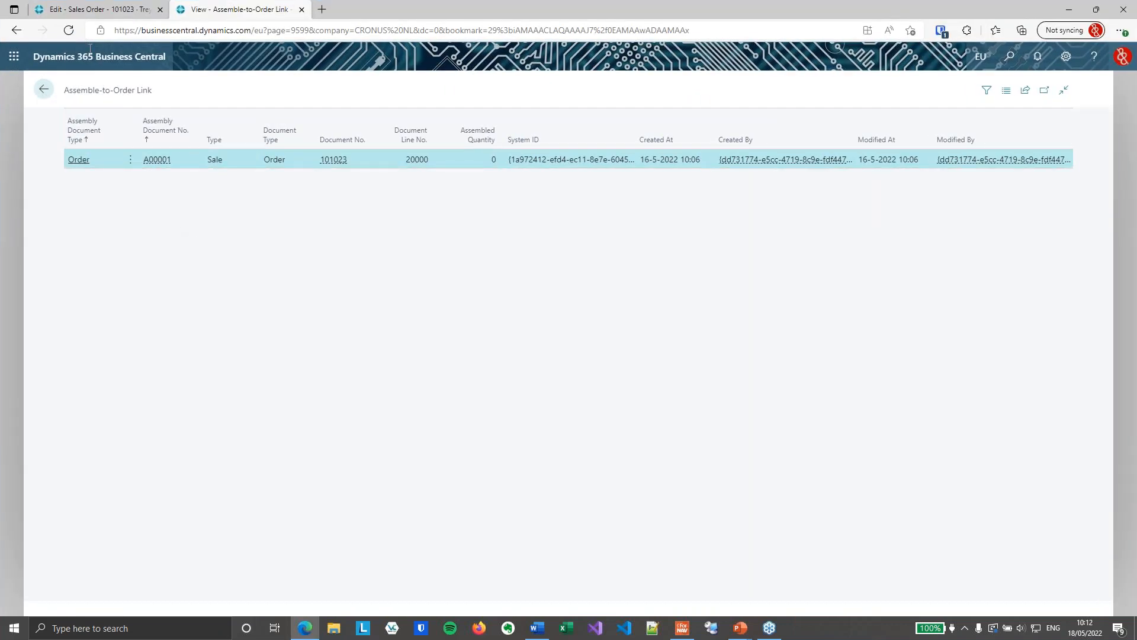
click(86, 12)
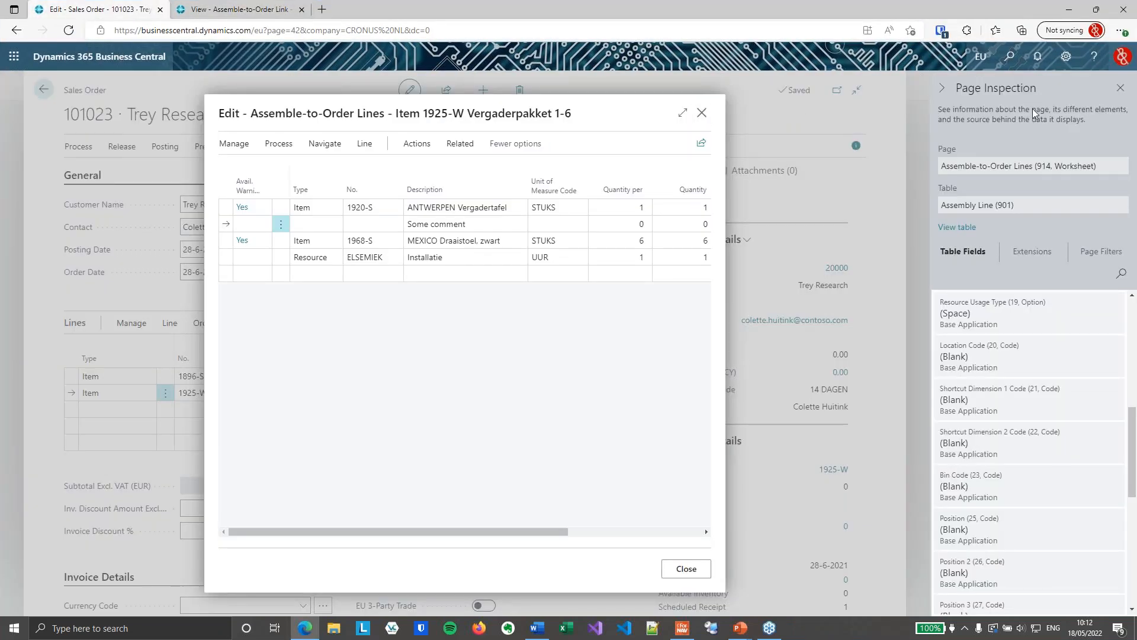
click(702, 113)
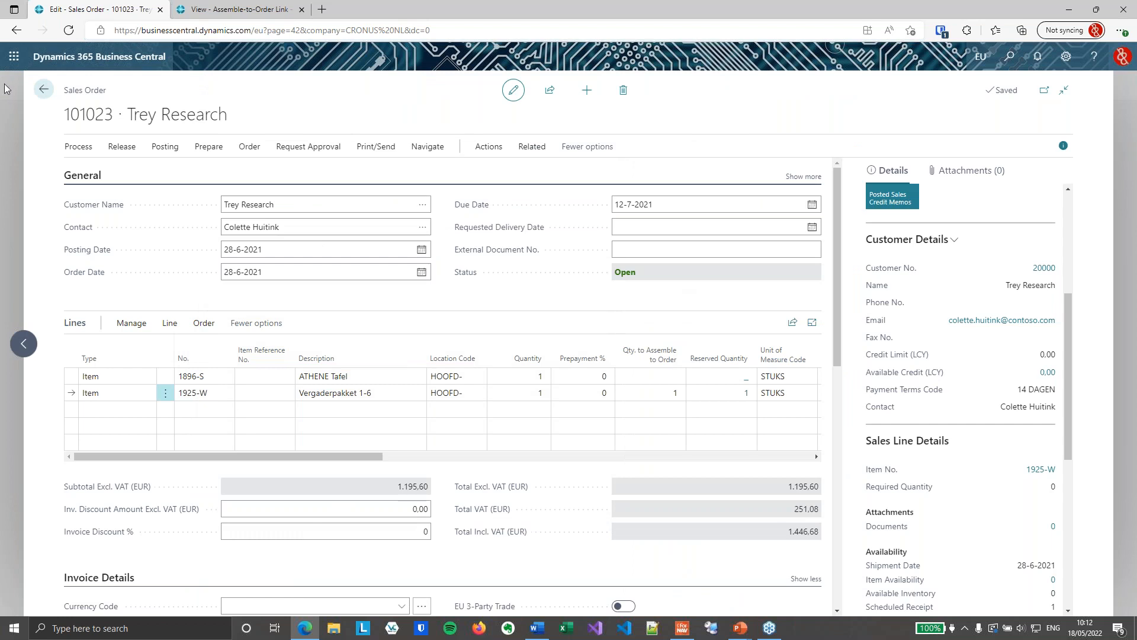
click(45, 90)
click(616, 370)
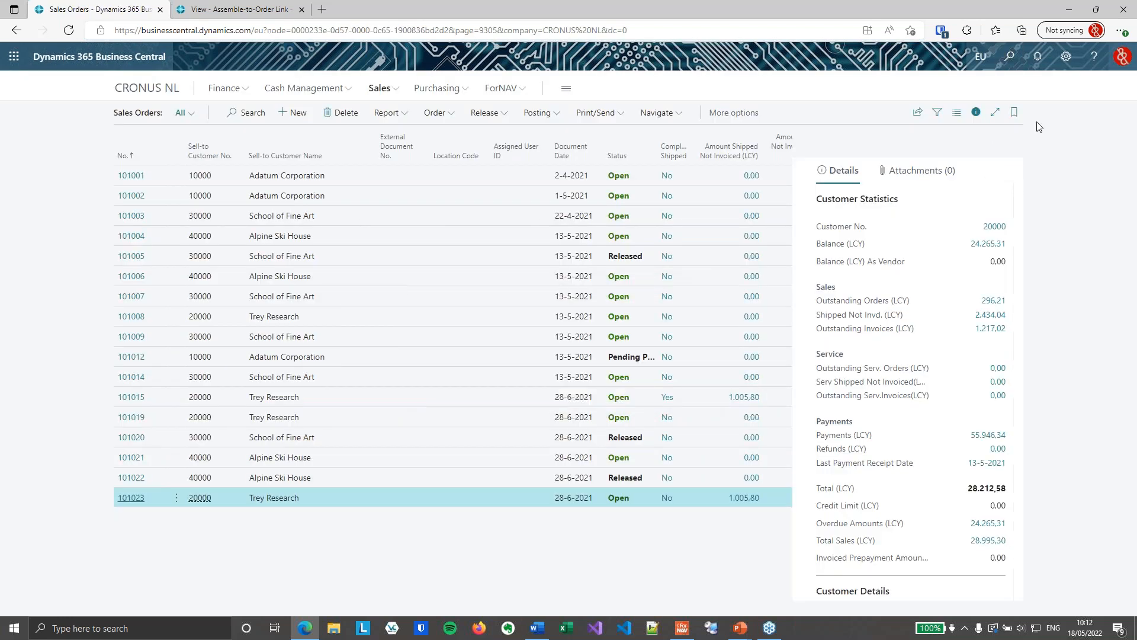
Step: Find Posted Sales Shipments with "pos sal sh" and show the posted assembly order of the Trey Research shipment line for item 1929-W
key(alt+q)
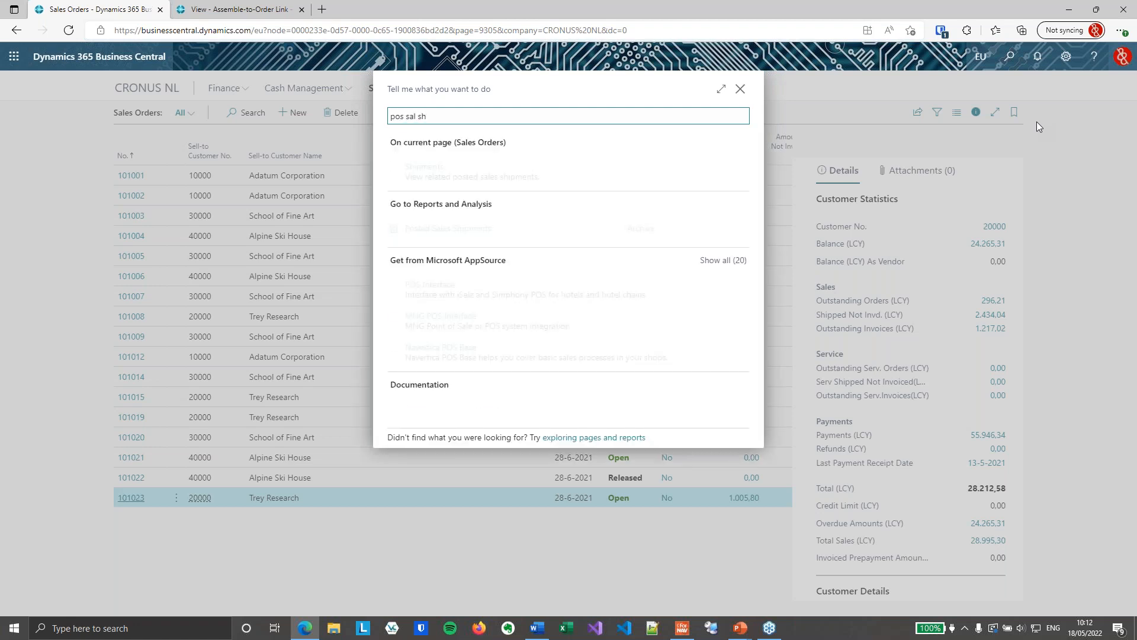
click(499, 229)
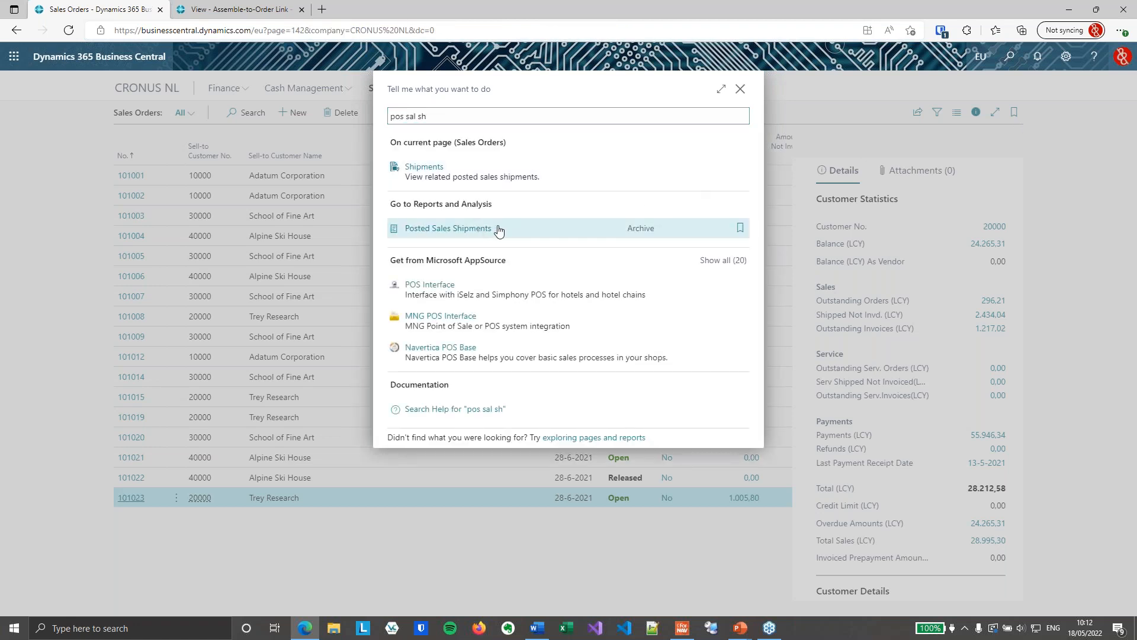
click(81, 179)
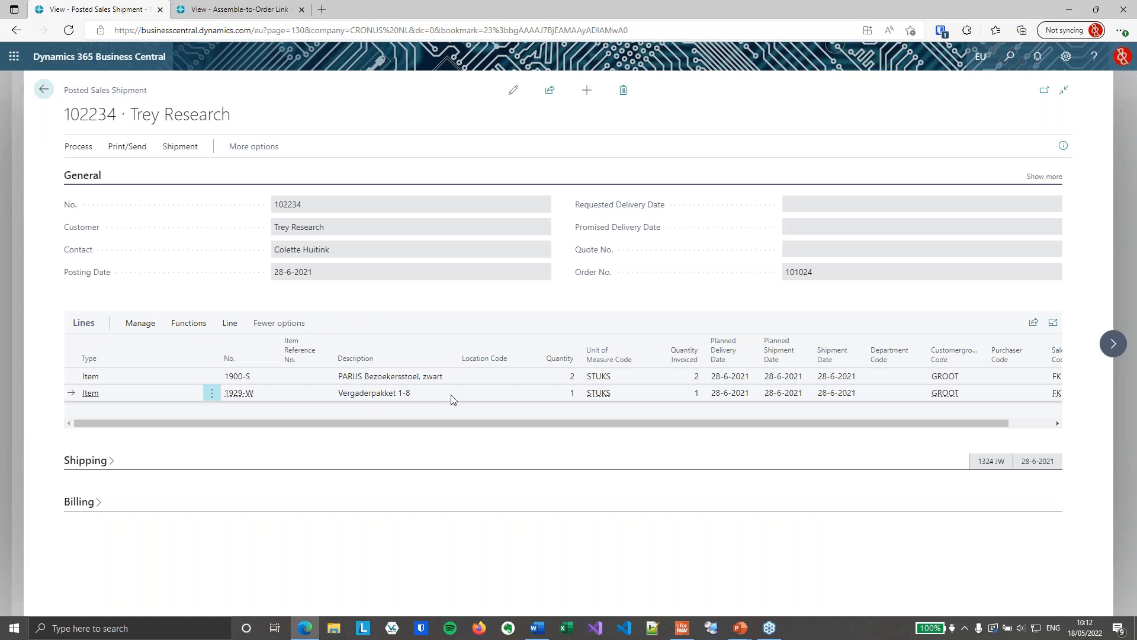
click(229, 325)
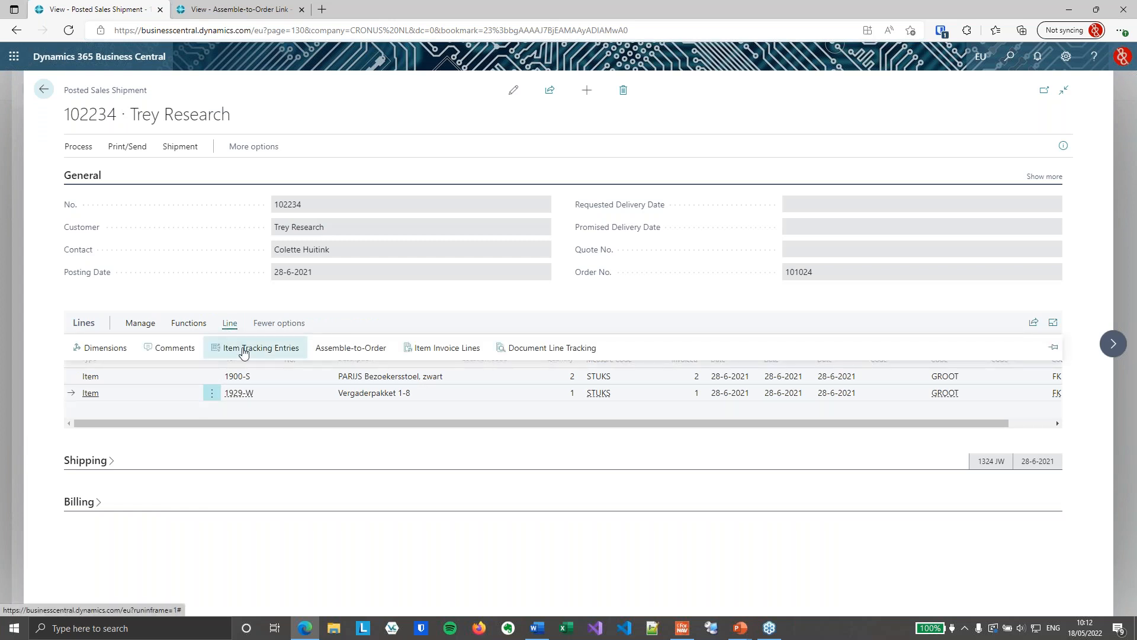
click(358, 351)
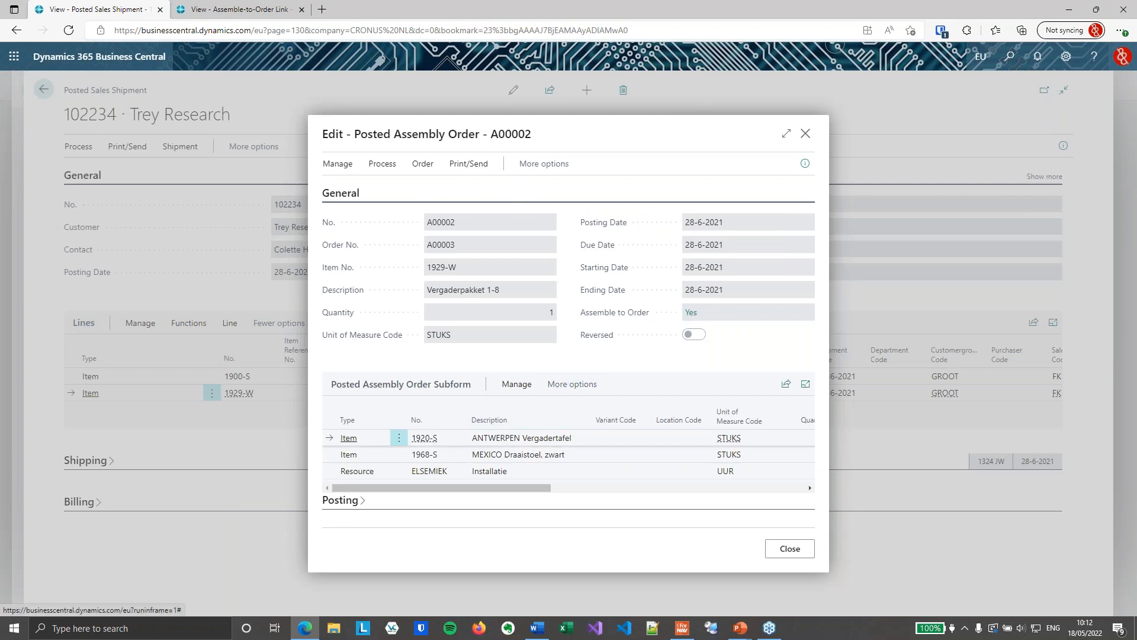
Step: Inspect the source tables of the posted assembly order and its lines, and view table 914 in the second browser tab
key(ctrl+alt+F1)
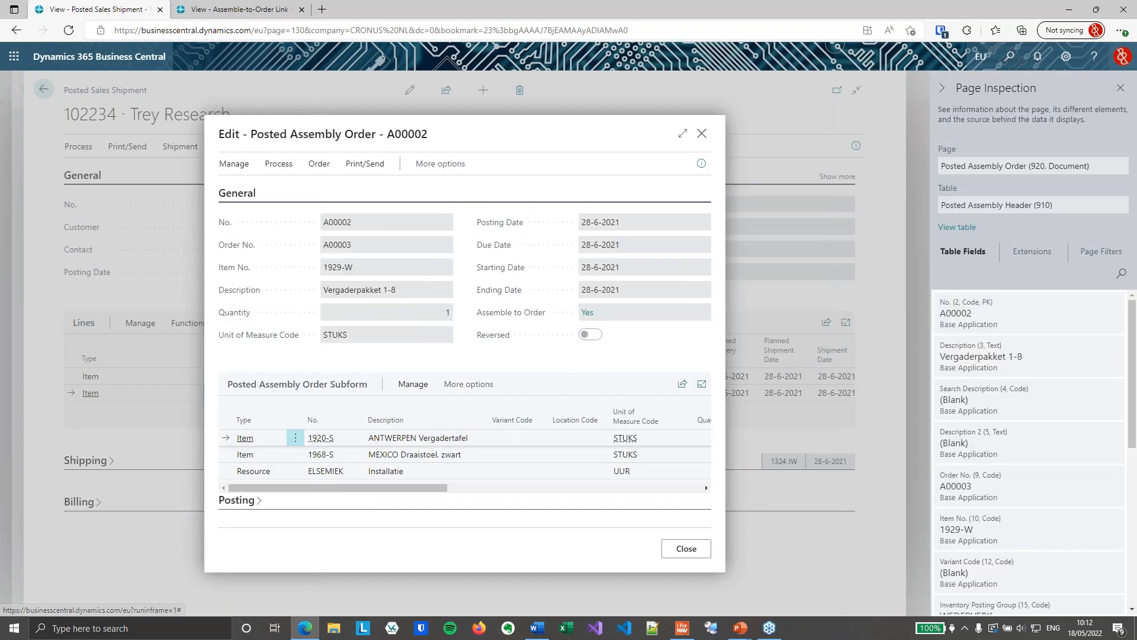
click(529, 448)
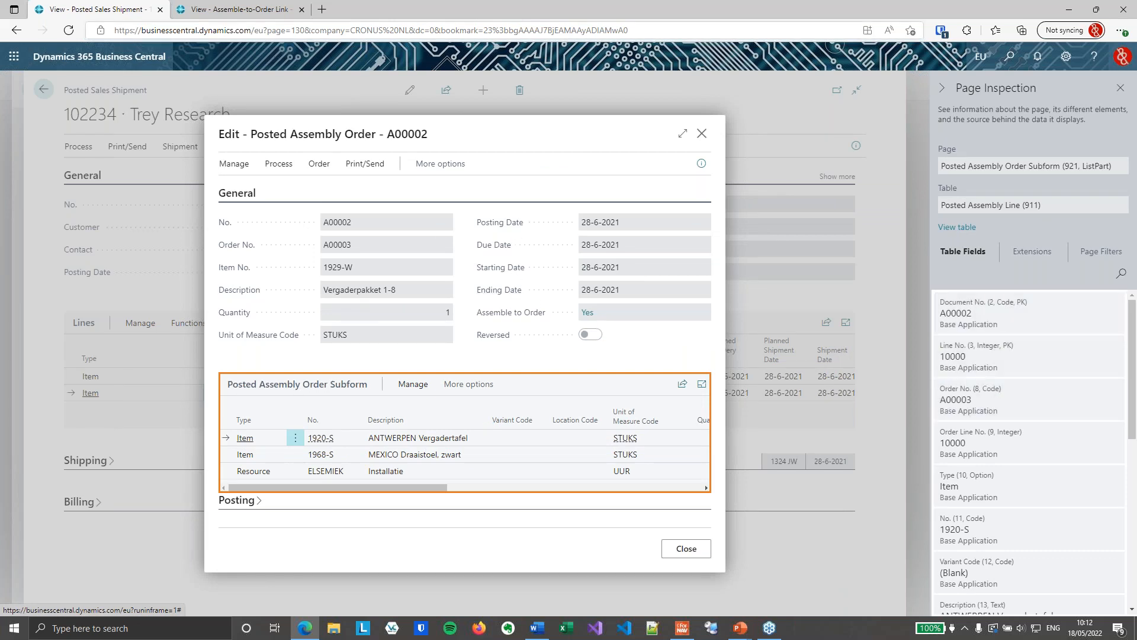
click(237, 8)
click(654, 30)
drag(690, 30, 277, 36)
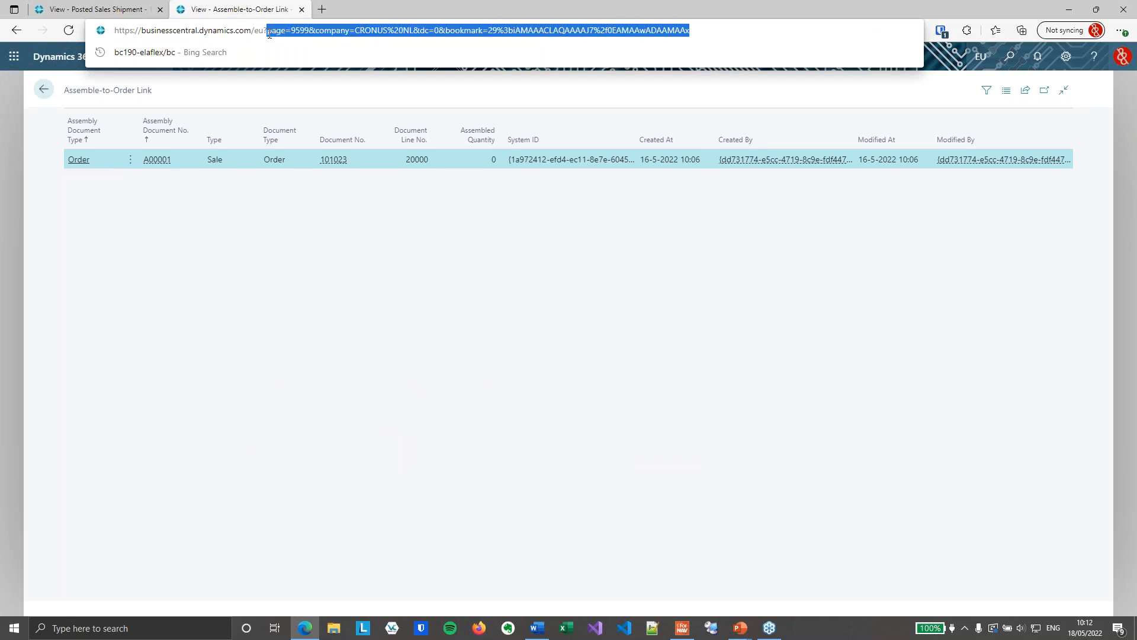
text(table=)
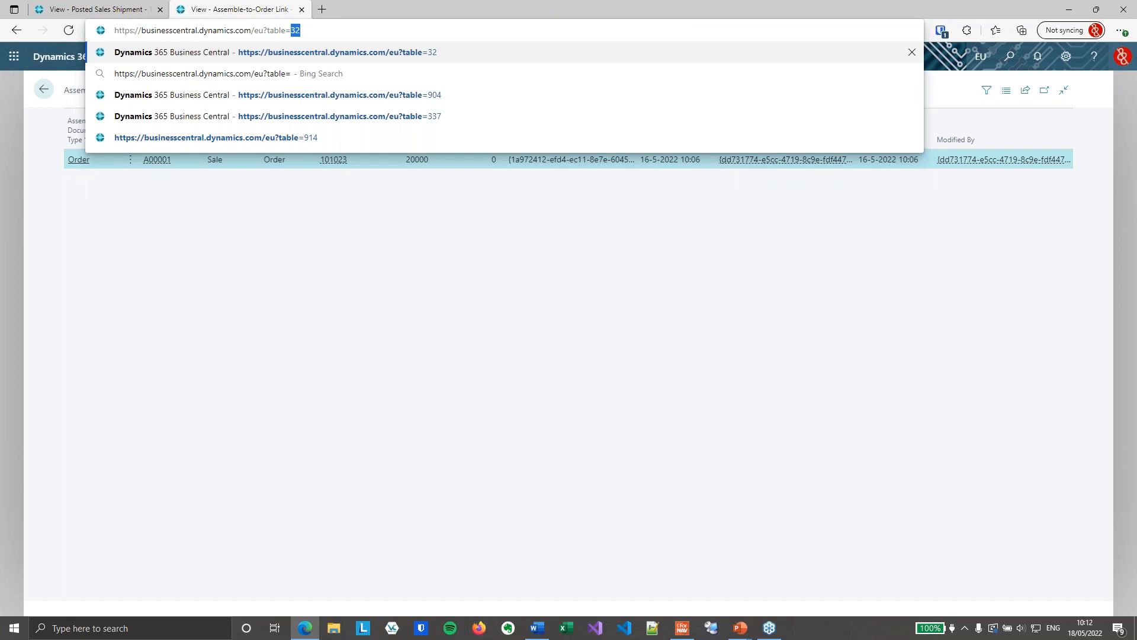
text(914)
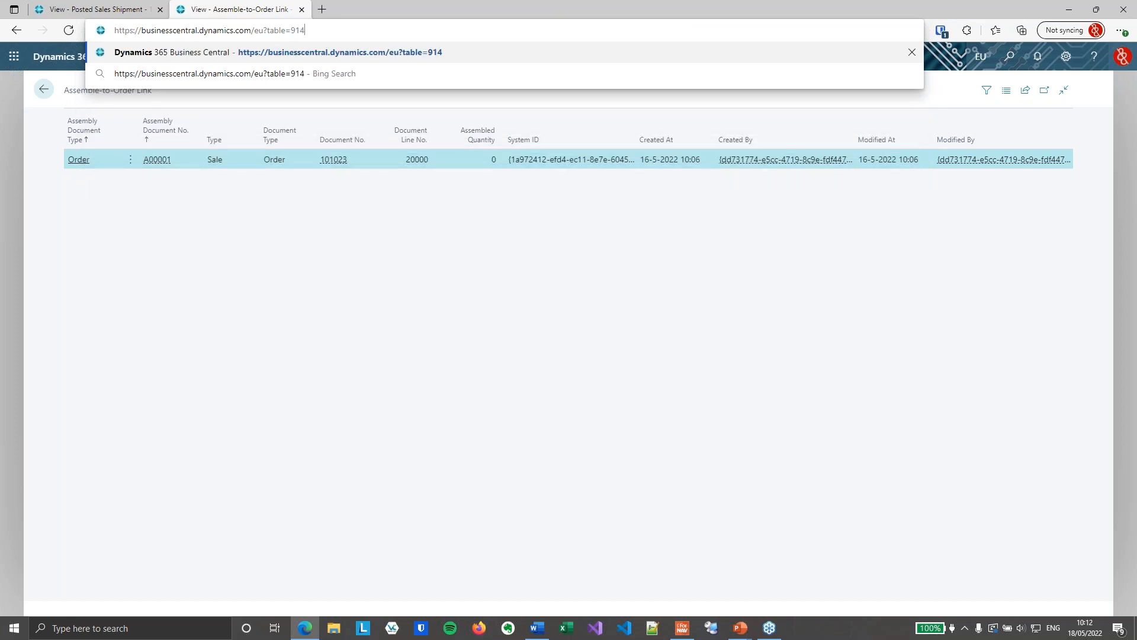
key(Return)
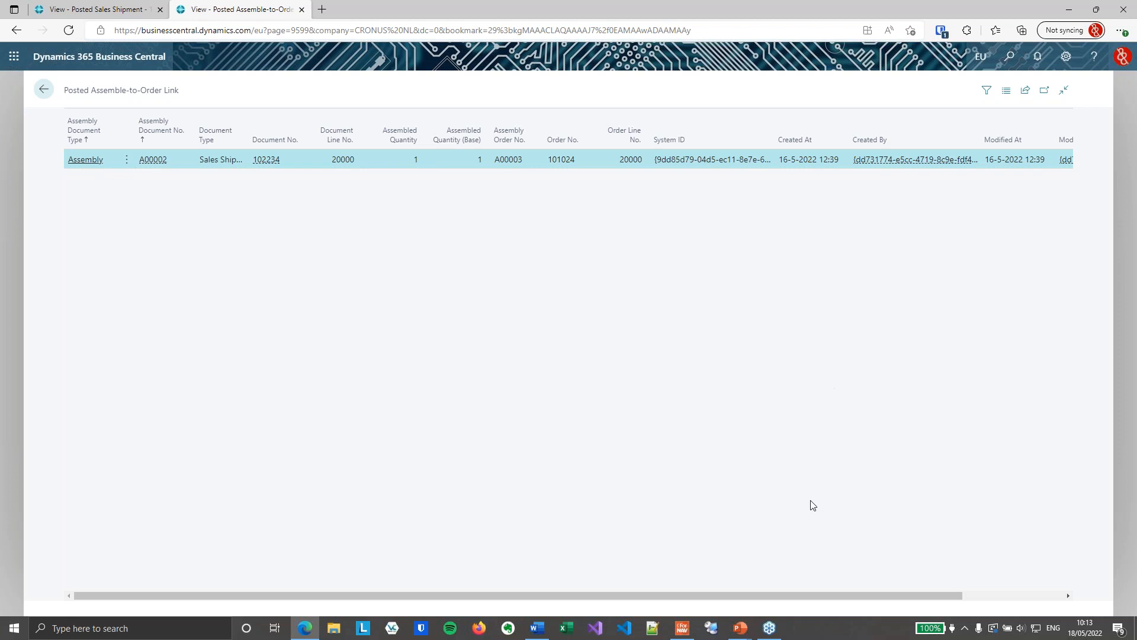
Step: Switch to the ForNAV designer and save the ForNAV VAT Order Confirmation layout
mouse_move(744, 631)
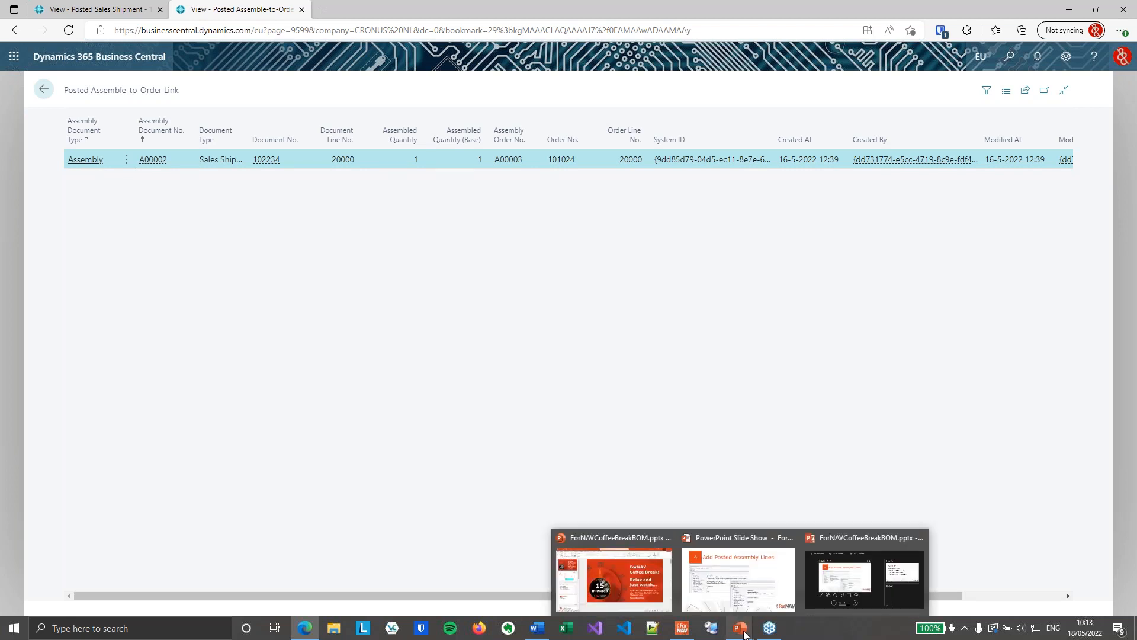
click(683, 628)
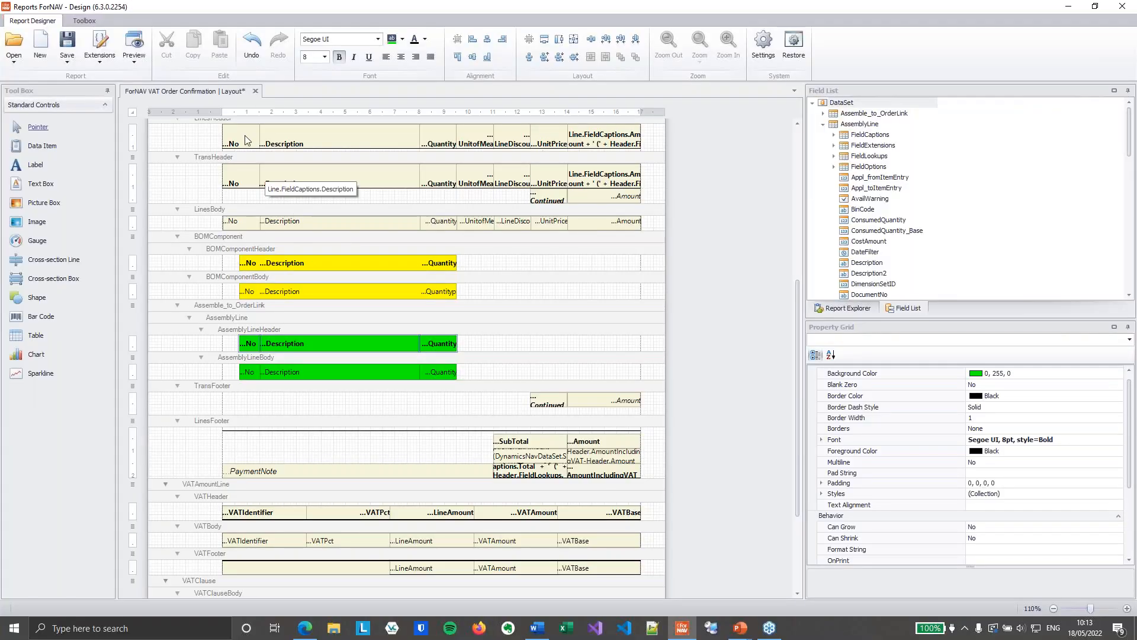
click(67, 62)
click(94, 106)
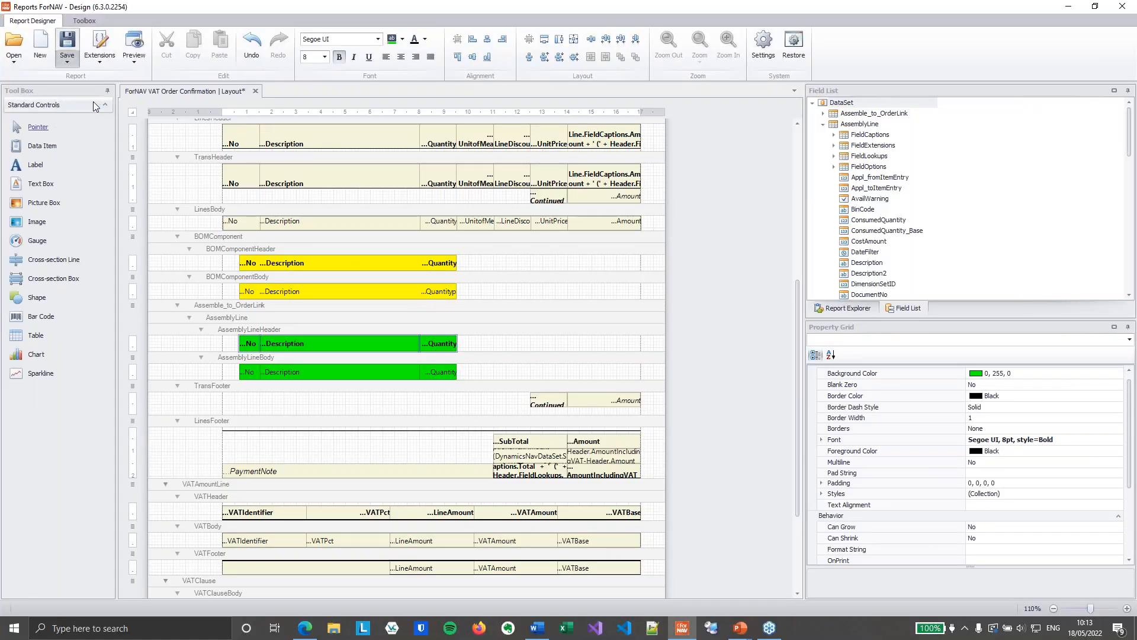
Step: Find the ForNAV Sales Shipment report (6188474) by filtering reports on "sales shi" and open it for design
click(11, 63)
click(44, 91)
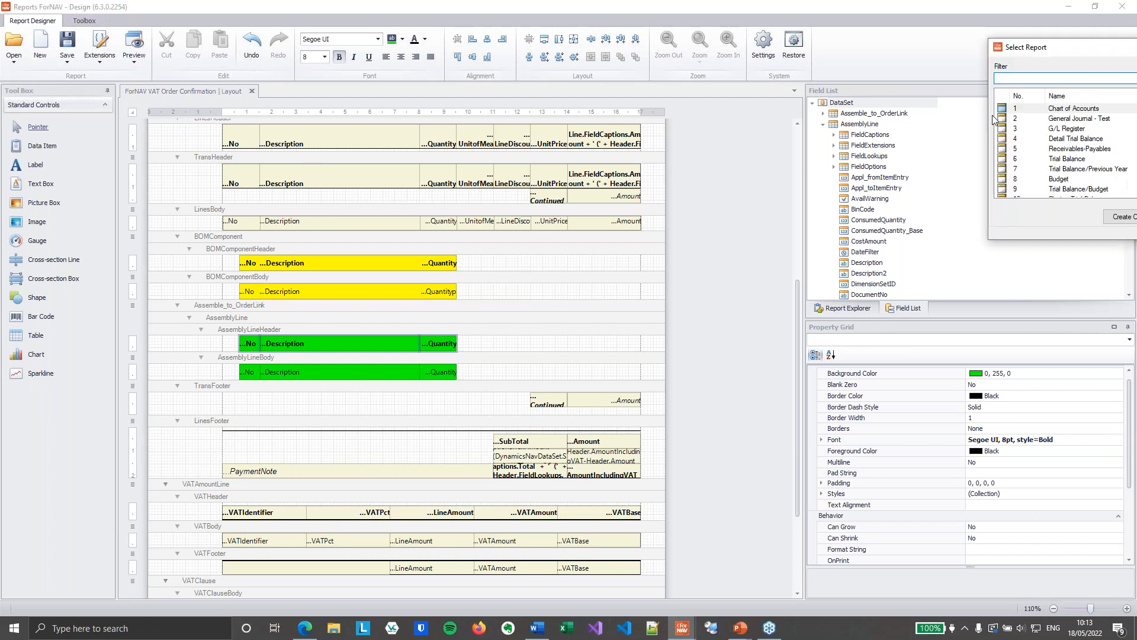
text(sales shi)
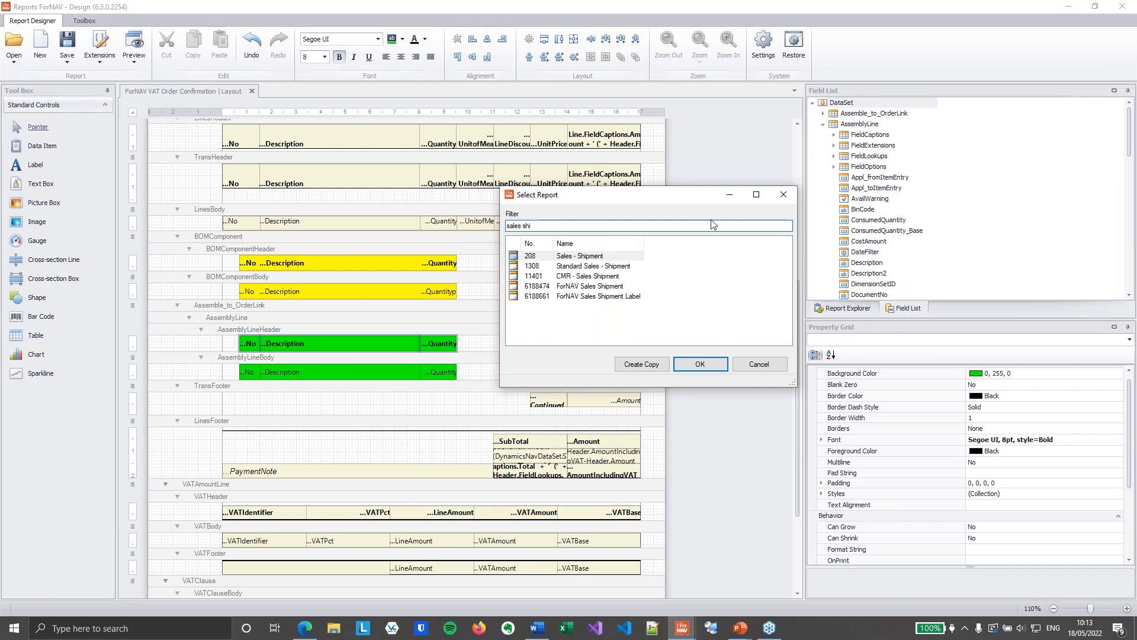
click(578, 287)
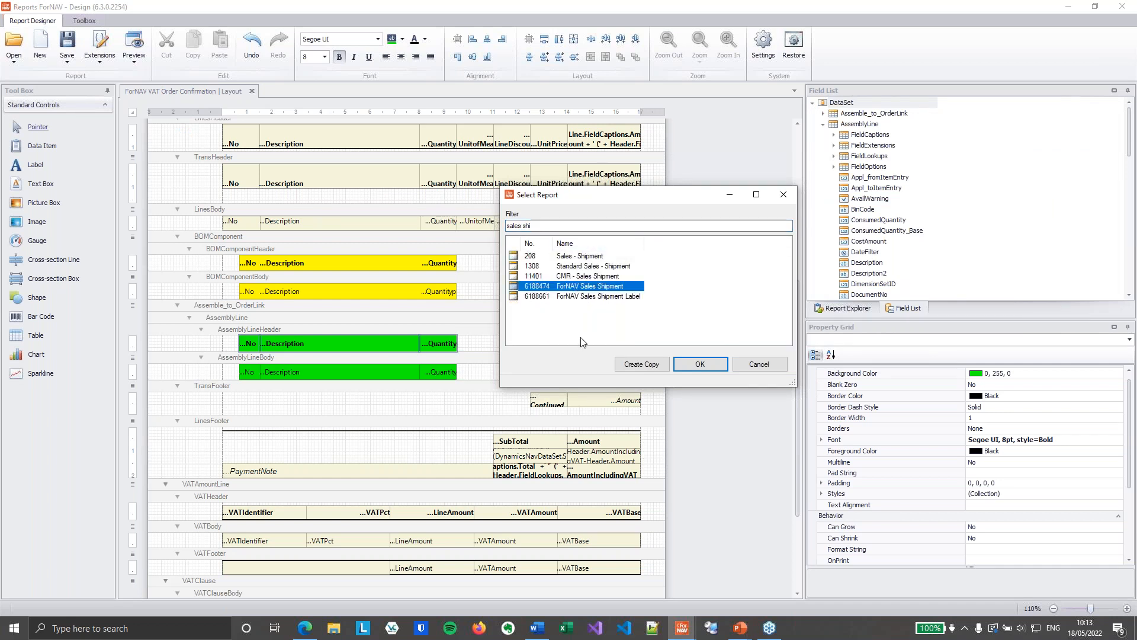
click(703, 372)
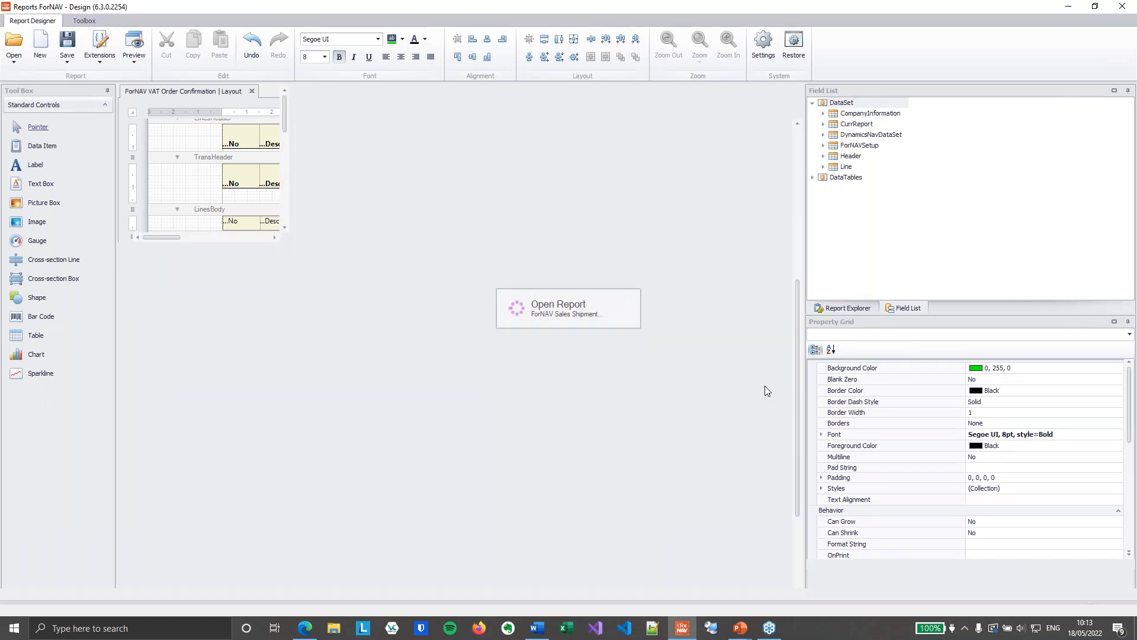
scroll(754, 384, down, 1)
scroll(730, 386, up, 2)
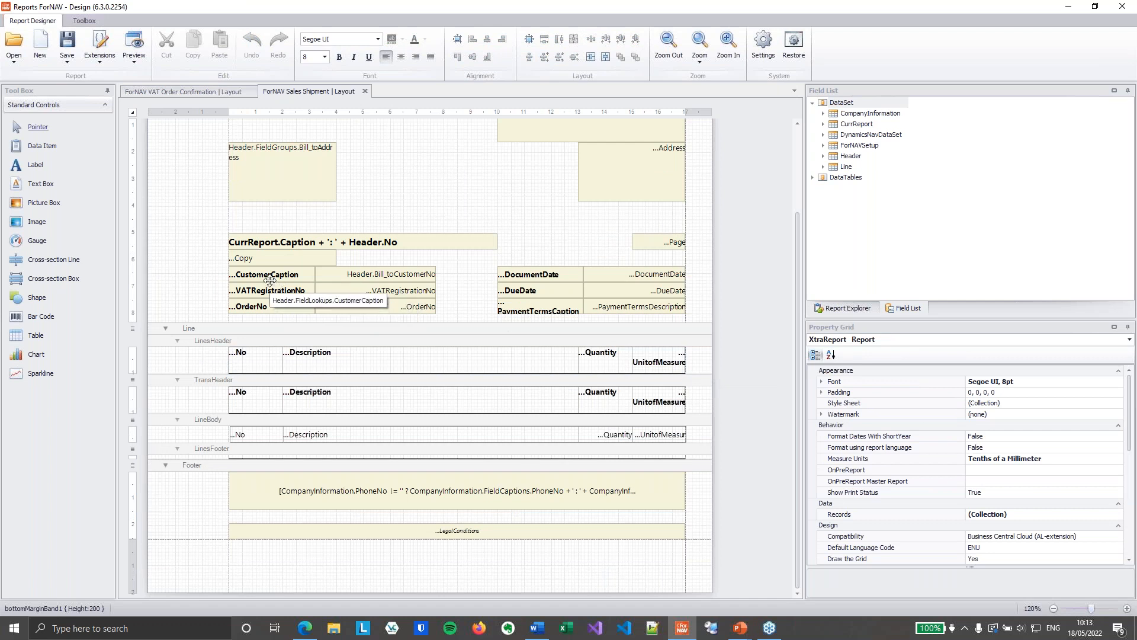
Step: Add a data item under the Line data item, based on table 914, Posted Assemble-to-Order Link
drag(49, 158, 245, 332)
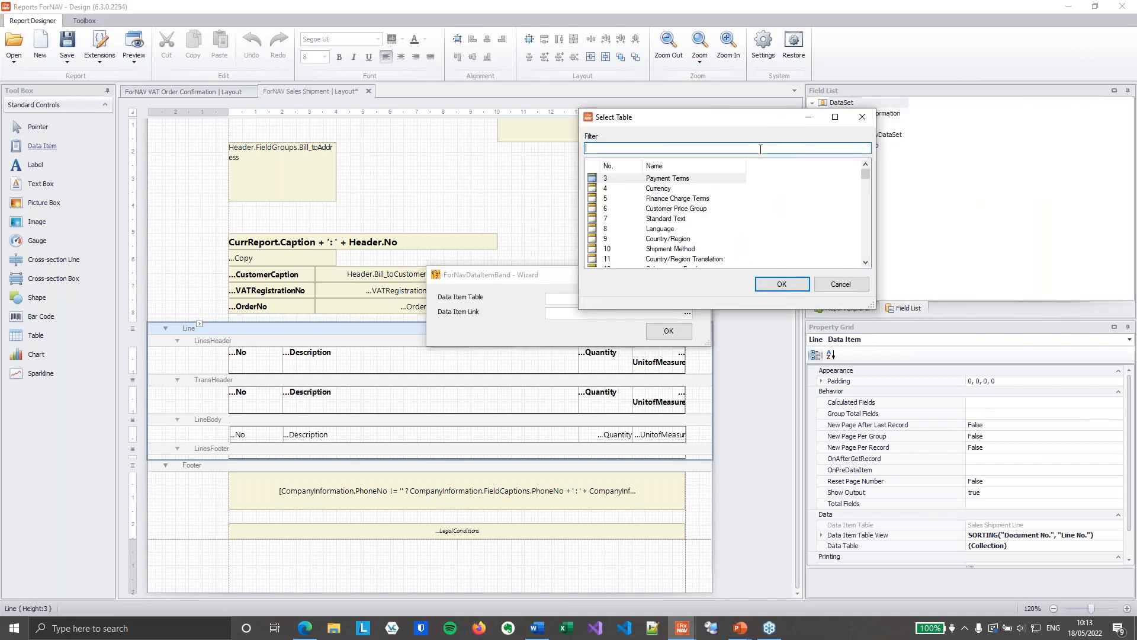
text(assemb)
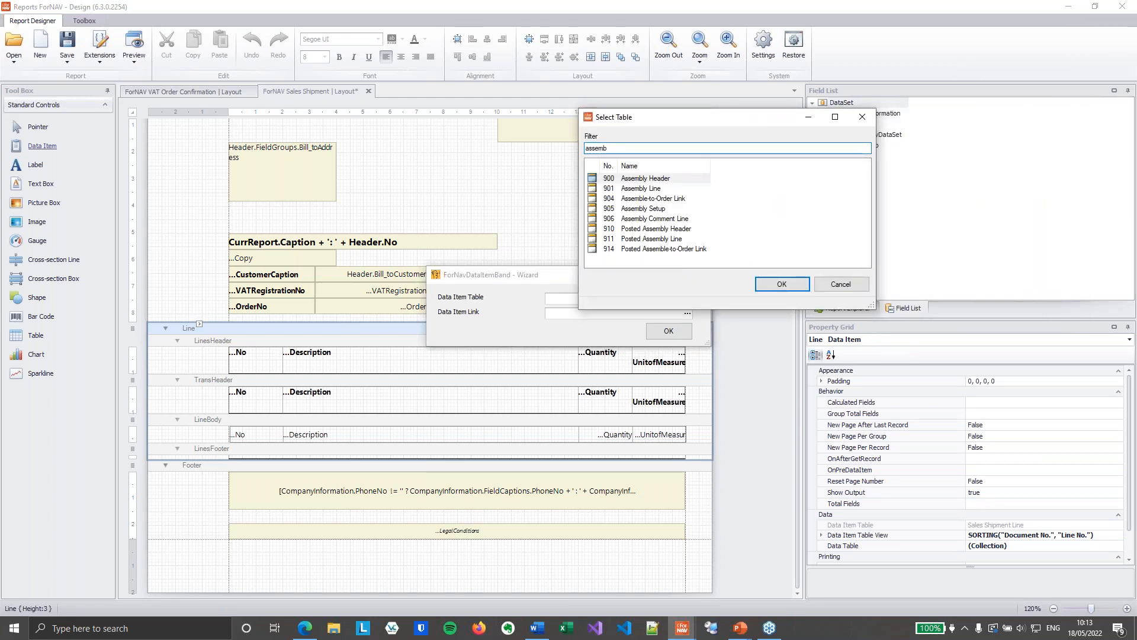
click(685, 252)
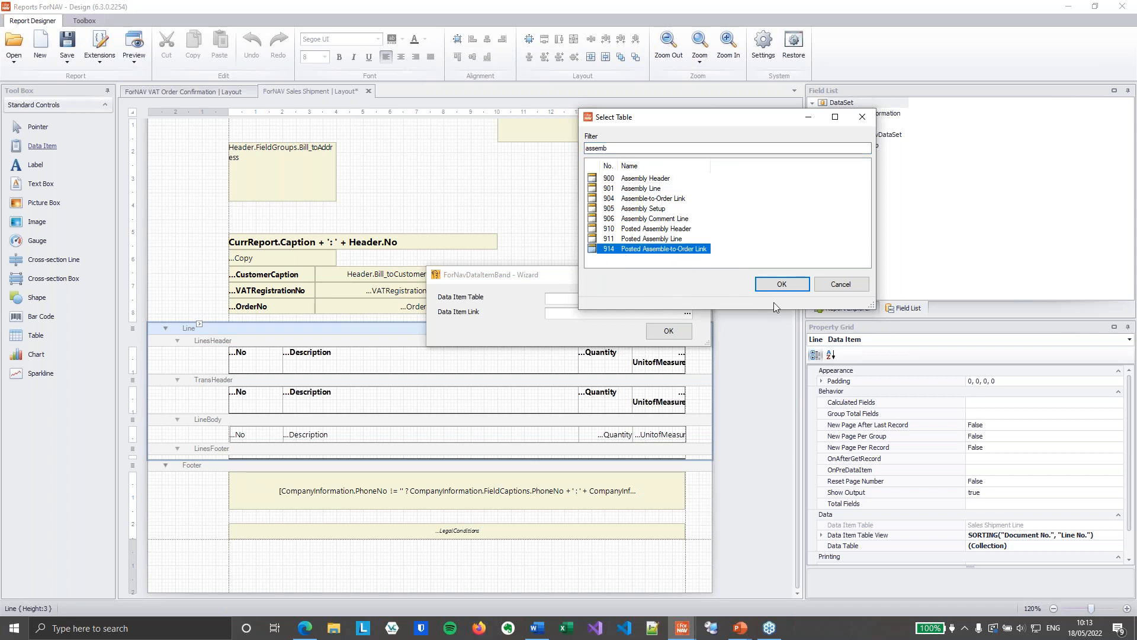
click(786, 285)
Step: Link the new data item's Document No. to the Sales Shipment Line's Document No
click(687, 312)
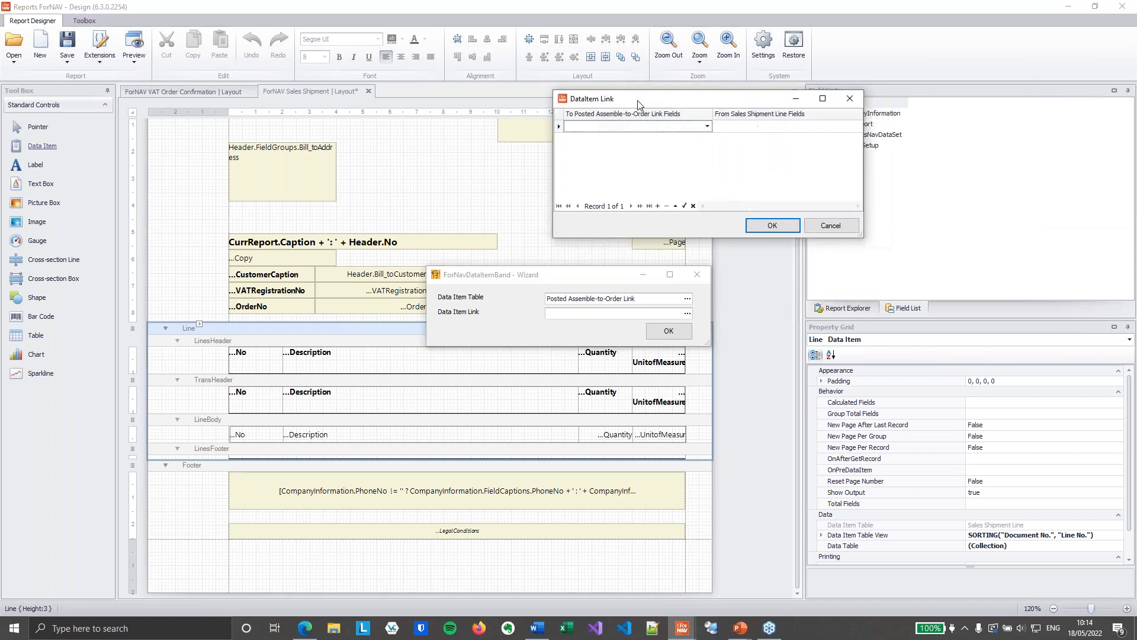
click(708, 126)
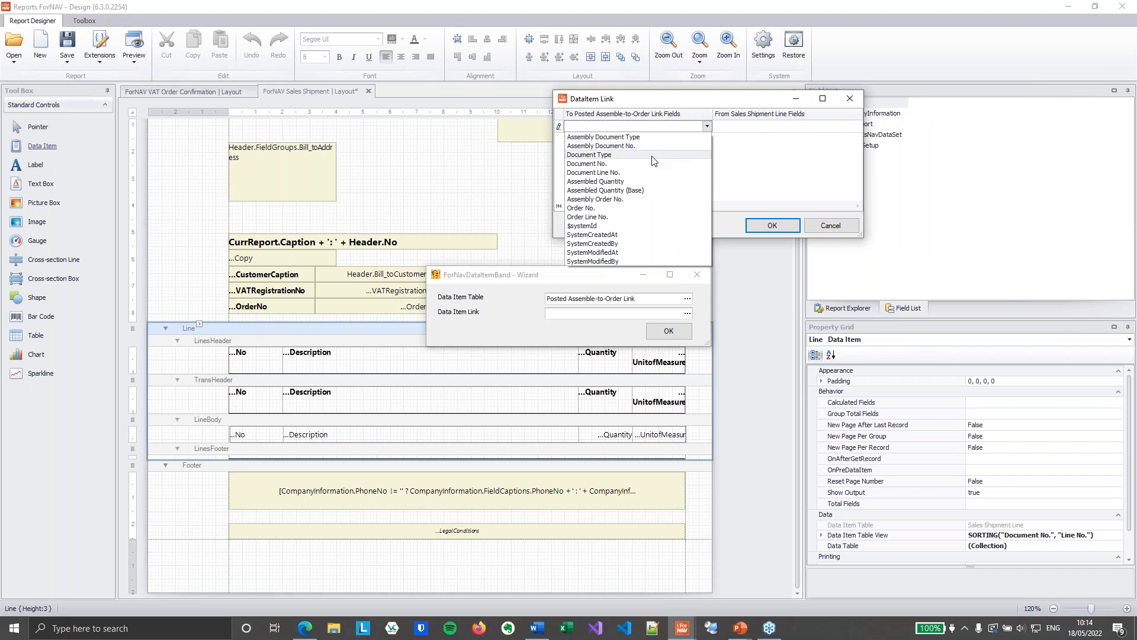
click(637, 163)
click(803, 128)
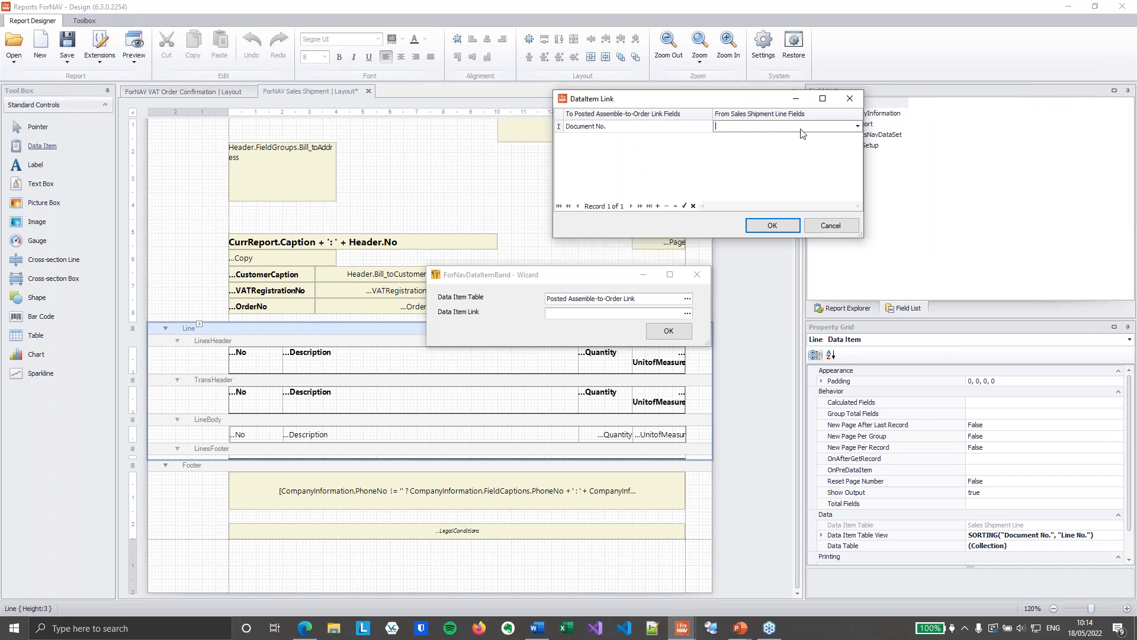
click(858, 126)
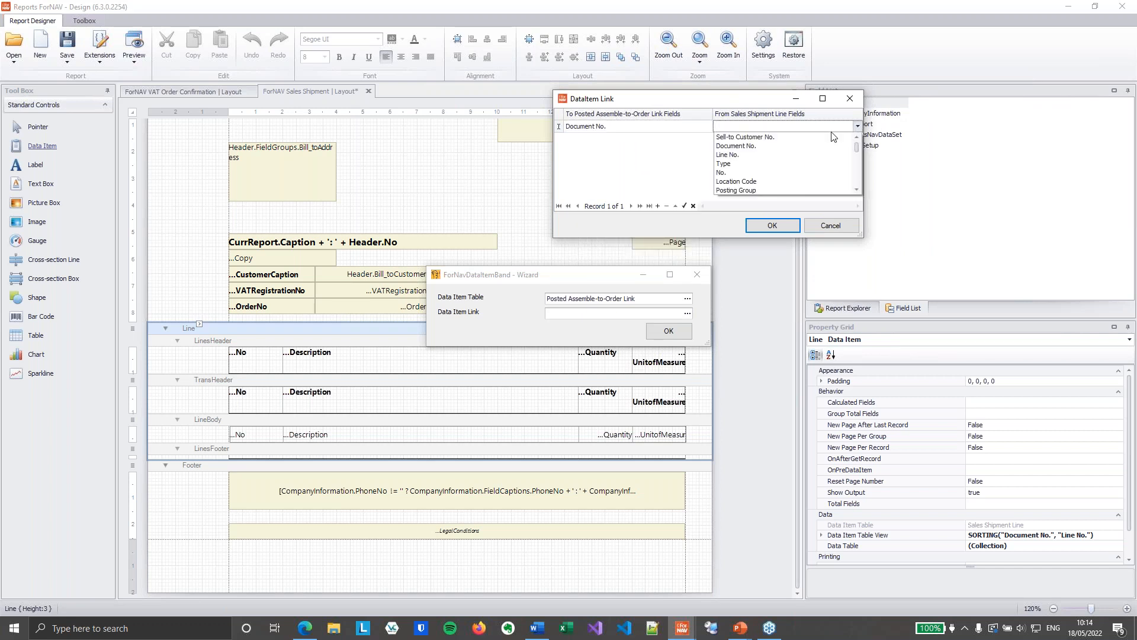
click(790, 146)
Step: Link Document Line No. to the Sales Shipment Line's Line No. and finish creating the data item
click(705, 140)
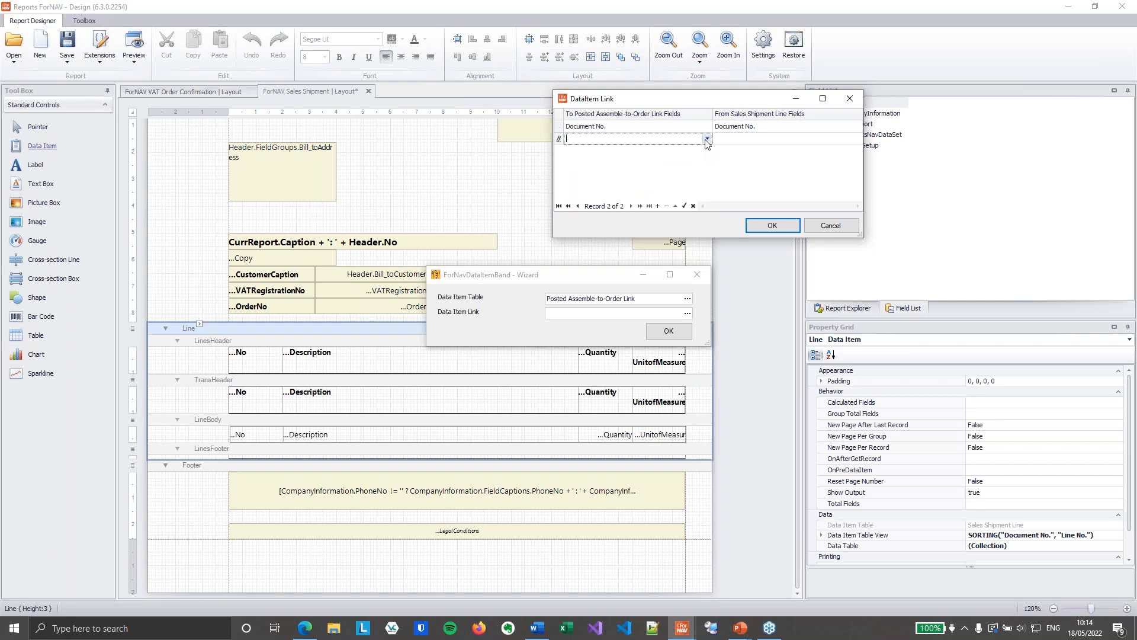
click(707, 138)
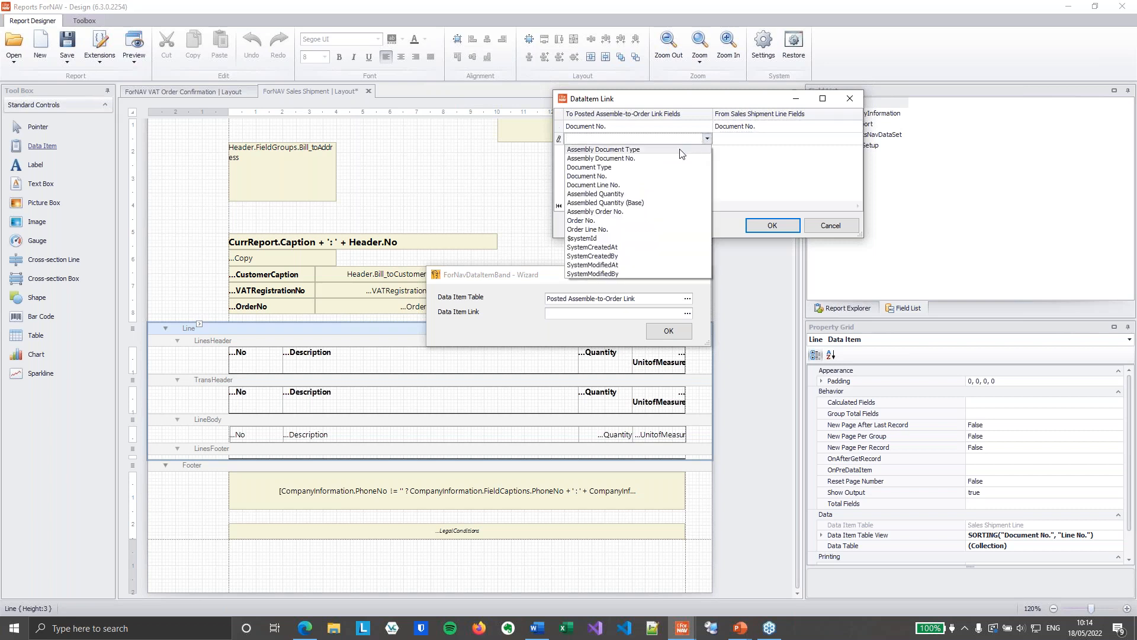
click(642, 185)
click(827, 139)
click(857, 139)
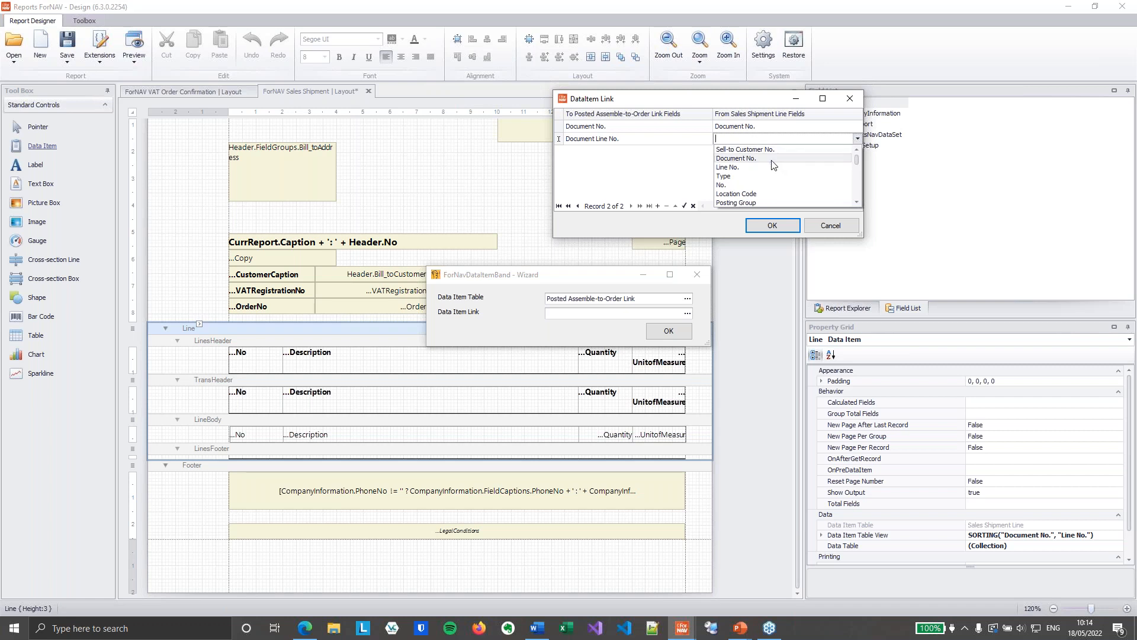
click(754, 167)
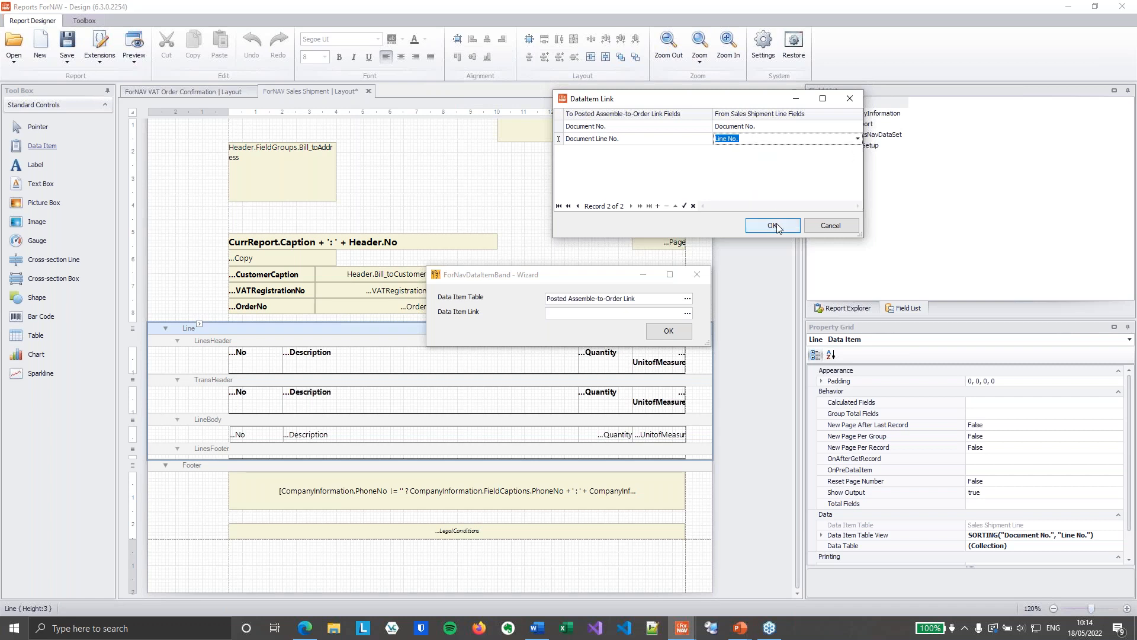
click(772, 224)
click(677, 332)
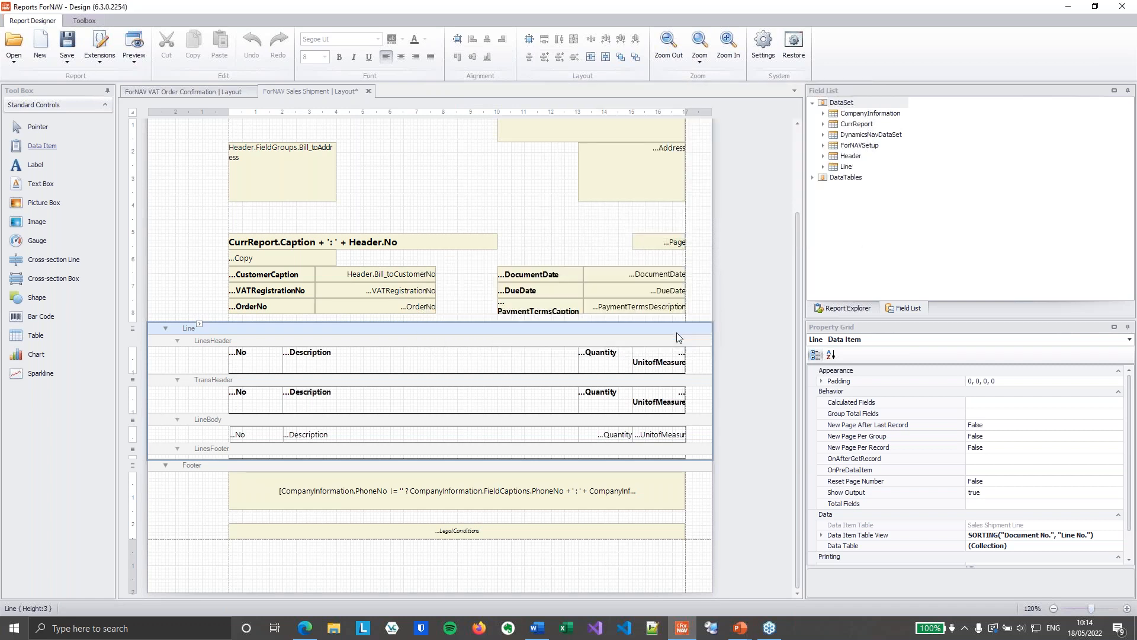
Step: Filter the PostedAssemble_to_OrderLink data item's table view where Document Type is the constant Sales Shipment
scroll(991, 464, down, 5)
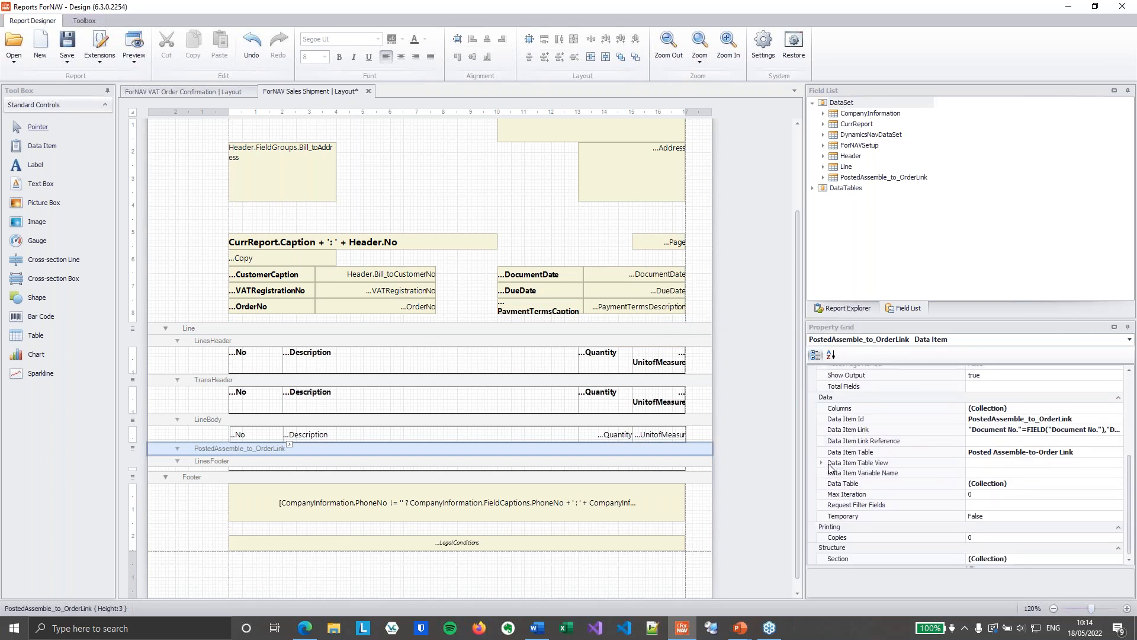
double_click(829, 464)
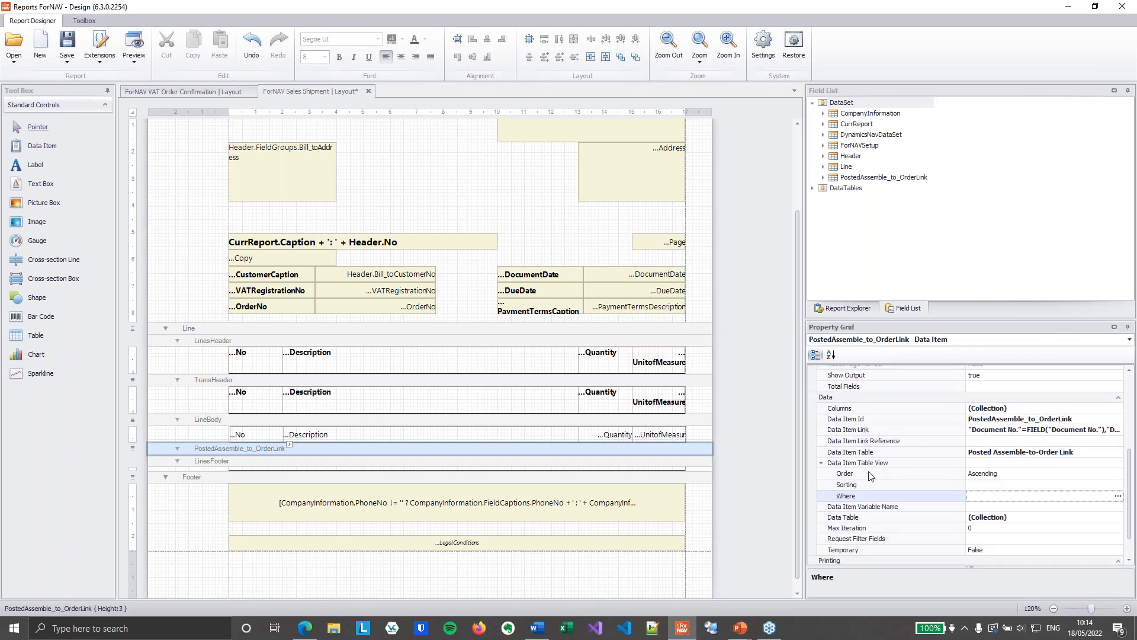
click(1117, 495)
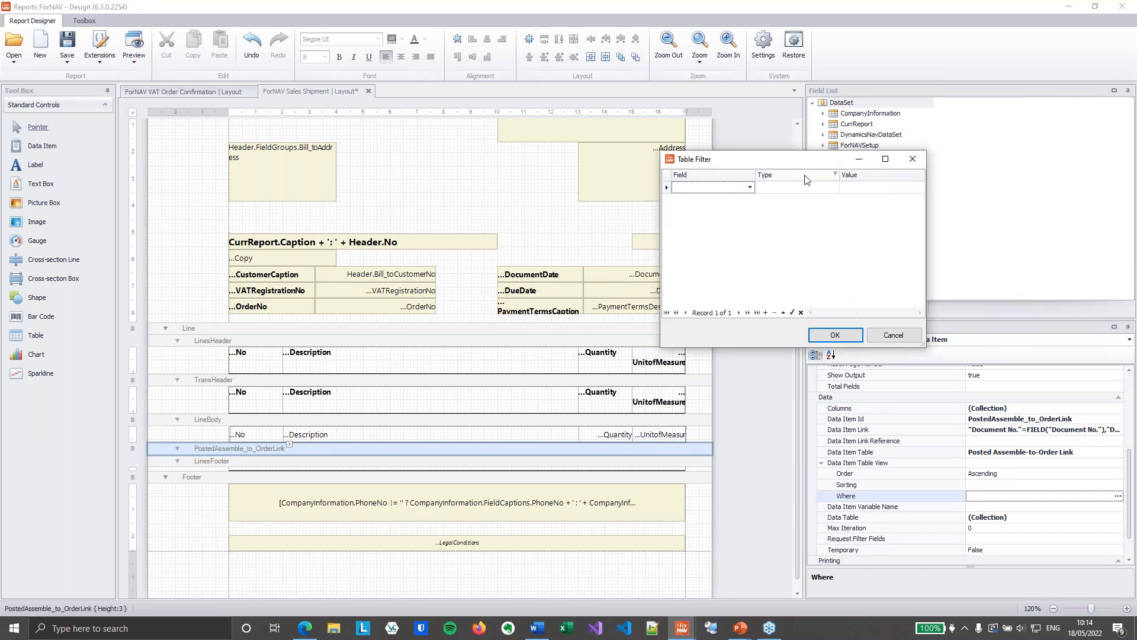
click(751, 187)
click(727, 223)
click(881, 188)
click(917, 188)
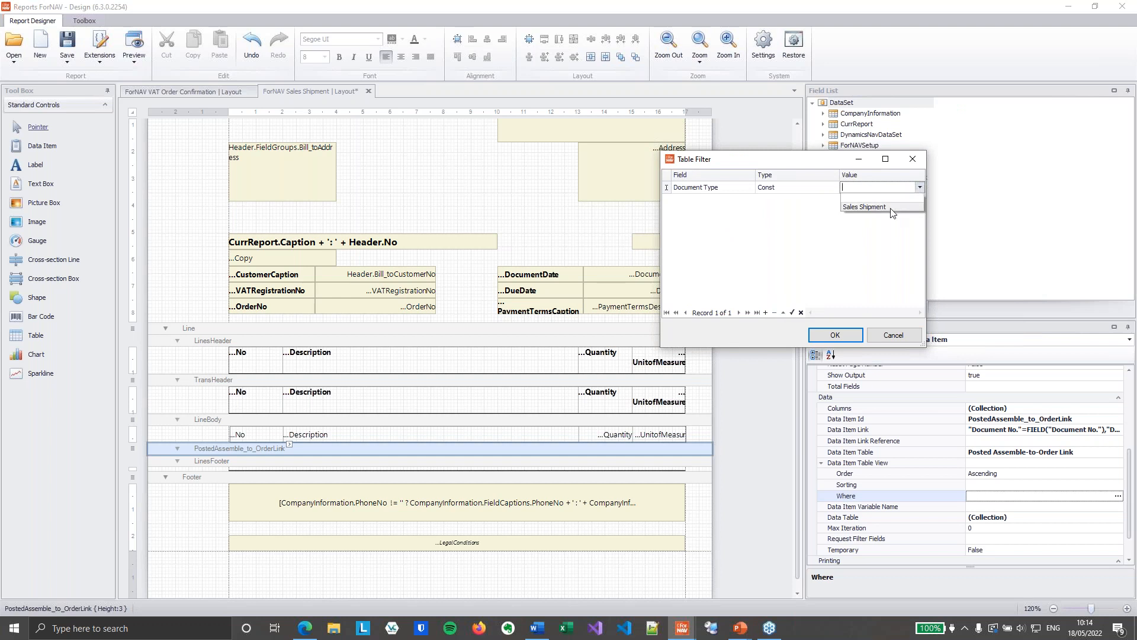
click(890, 208)
click(841, 335)
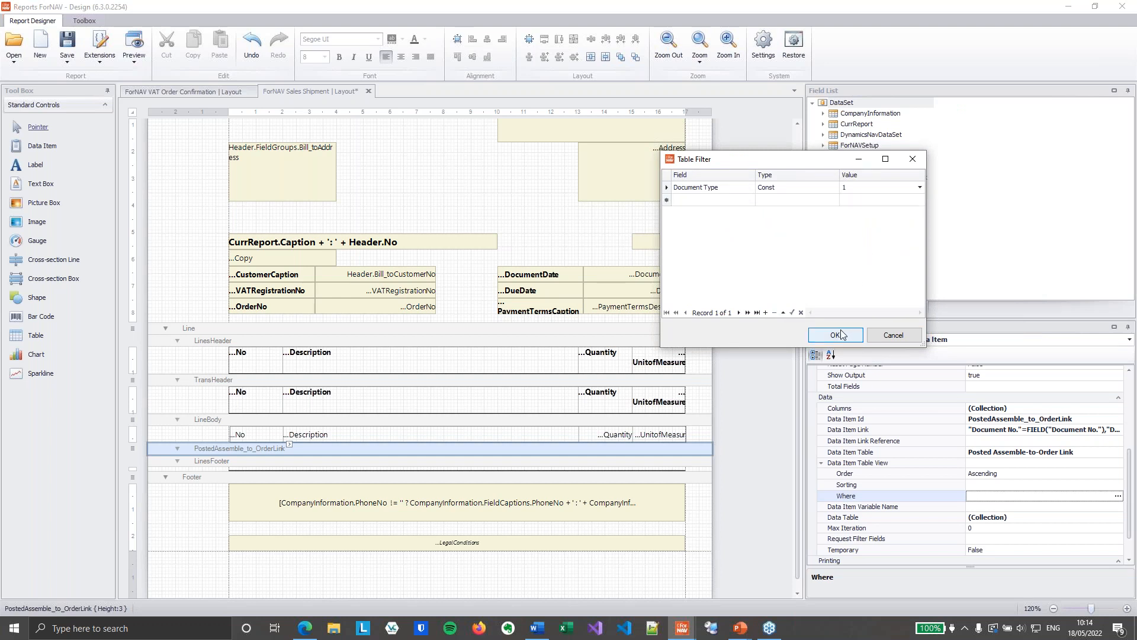
click(759, 301)
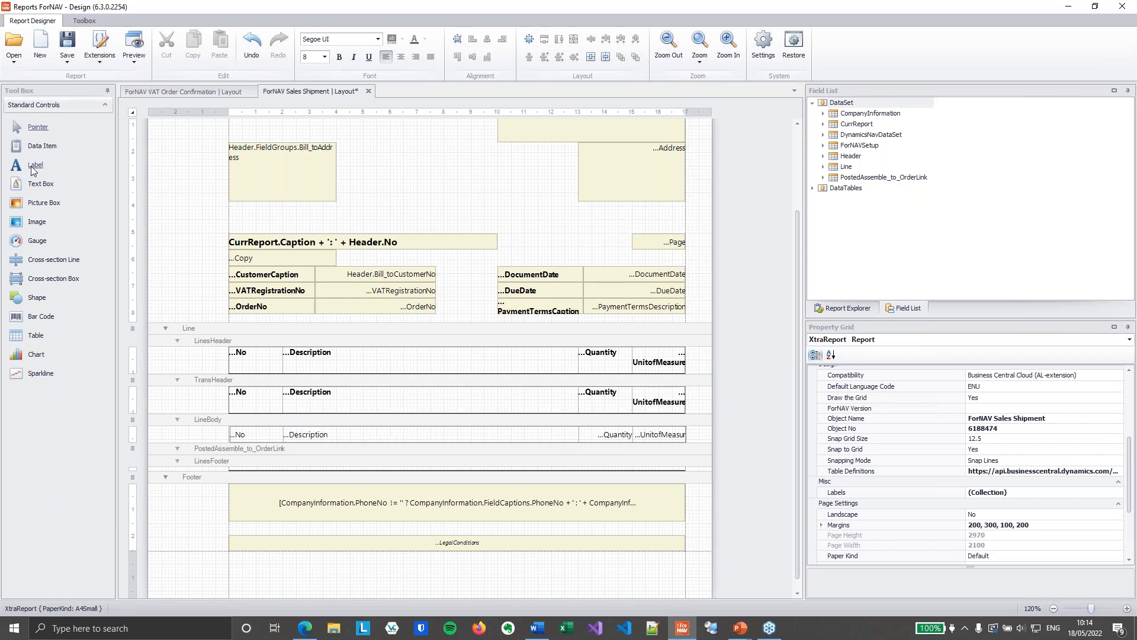
Step: Add a data item under PostedAssemble_to_OrderLink, based on table 911, Posted Assembly Line
drag(45, 150, 296, 453)
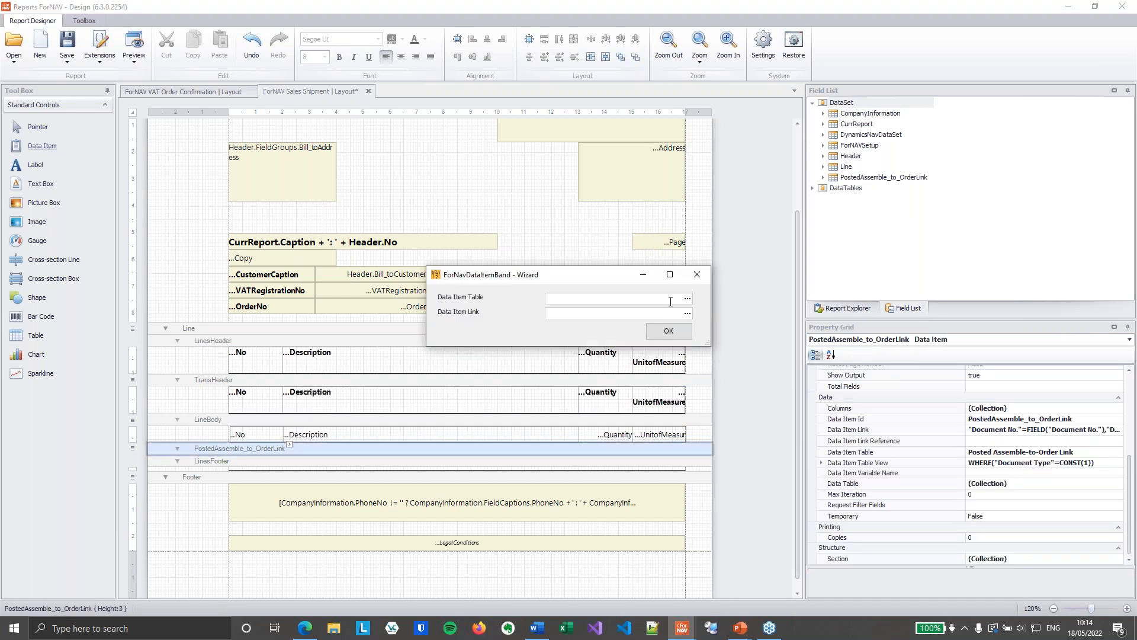
text(911)
key(Tab)
Step: Link the Posted Assembly Line's Document No. to the Posted Assemble-to-Order Link's Assembly Document No. and finish creating the data item
click(688, 313)
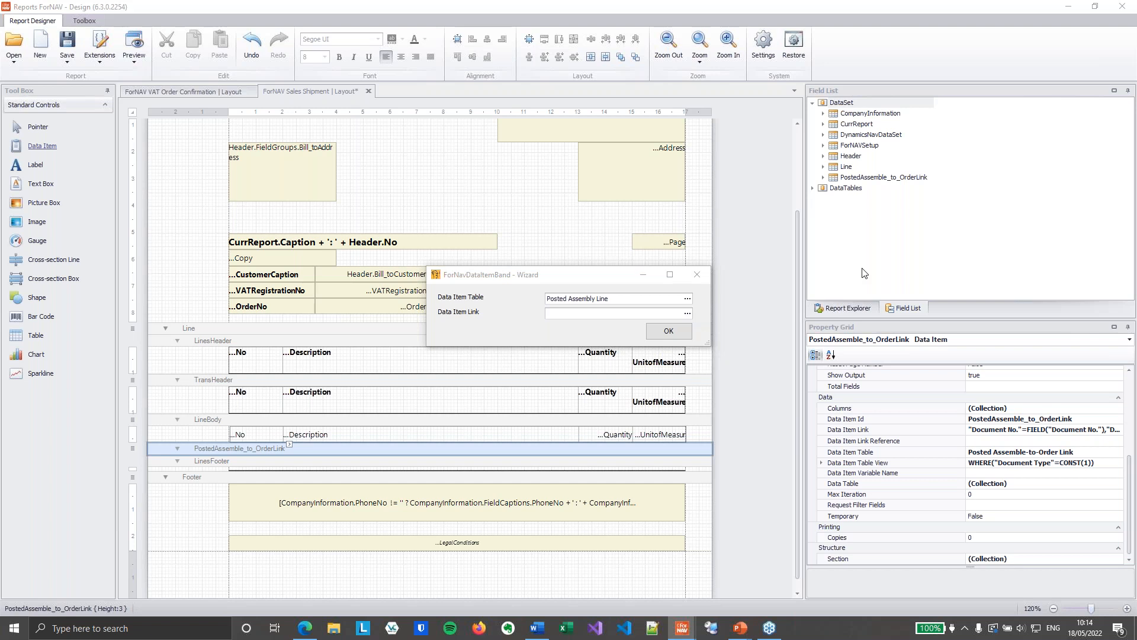
click(765, 100)
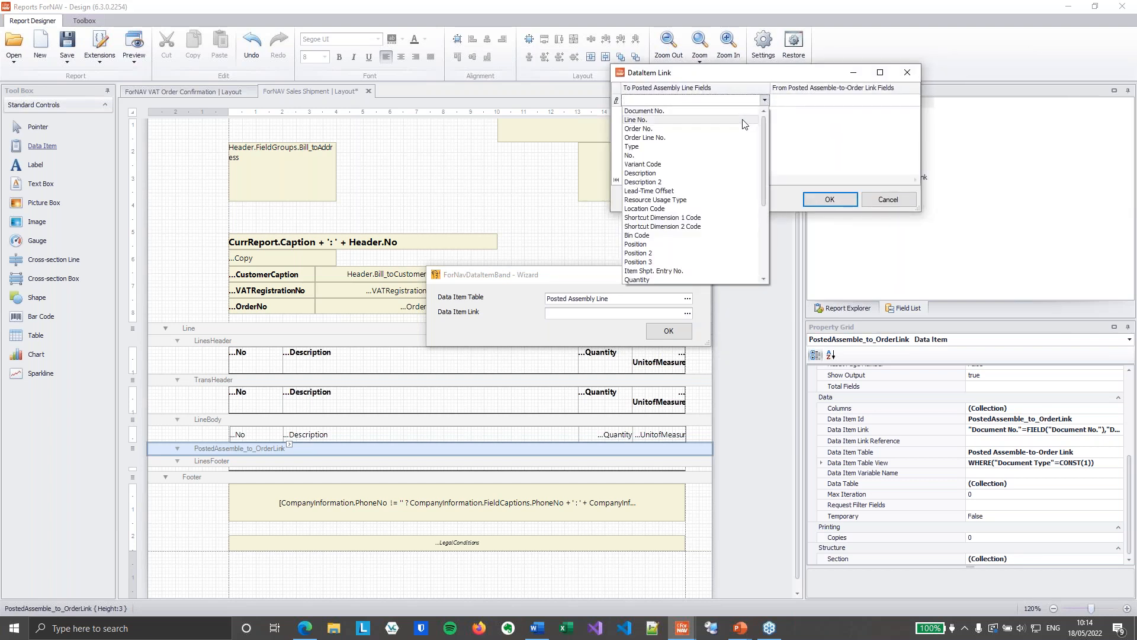
click(741, 113)
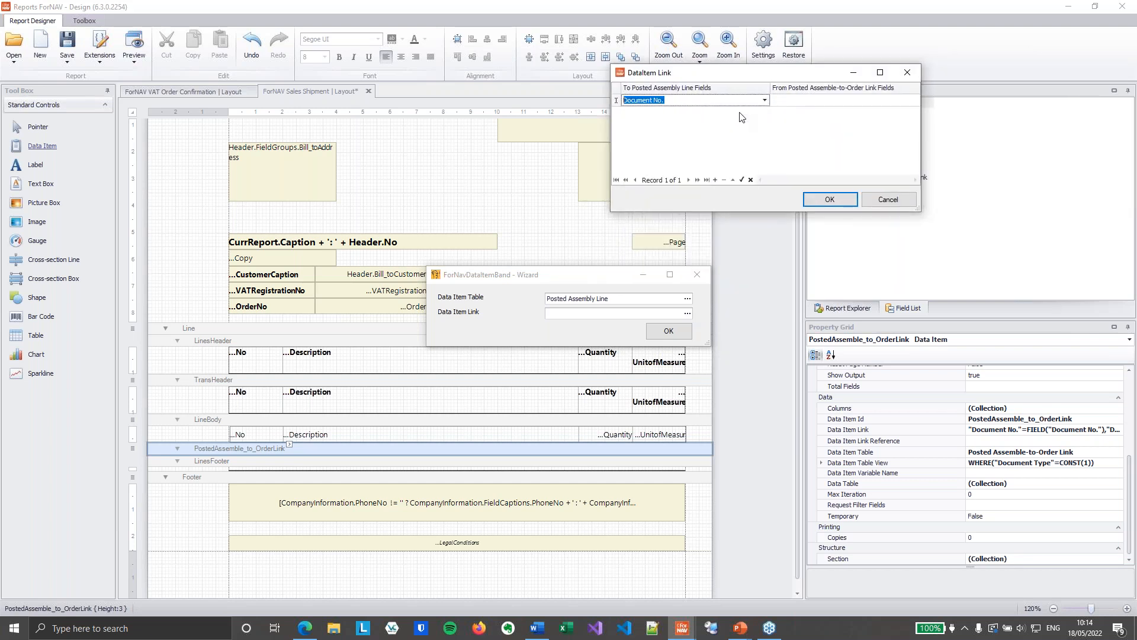
click(826, 104)
click(915, 100)
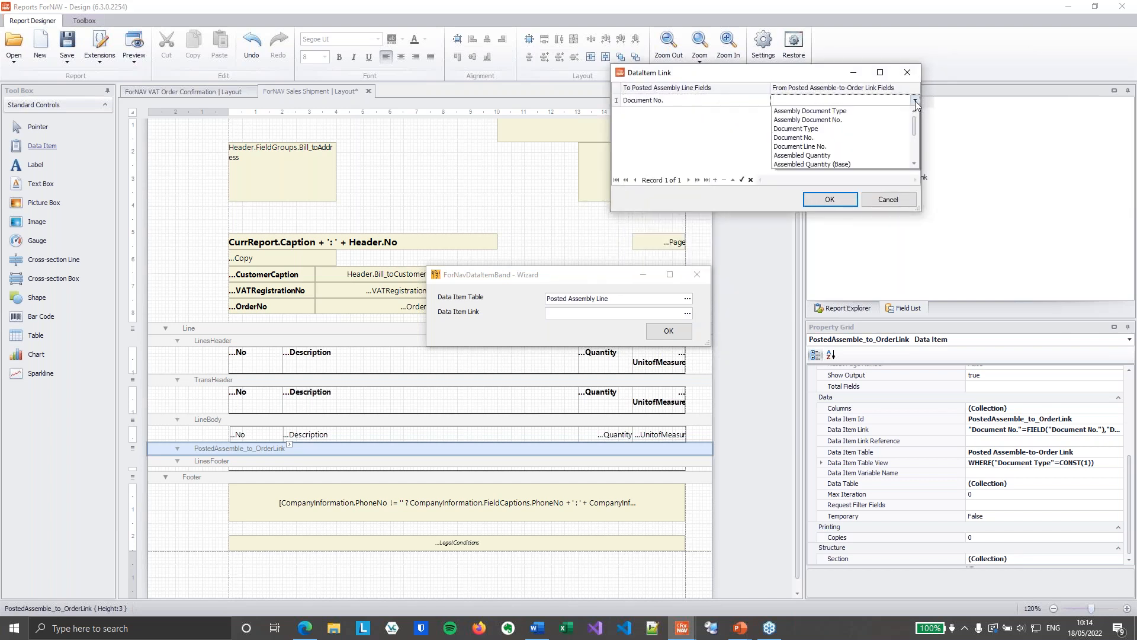
click(876, 120)
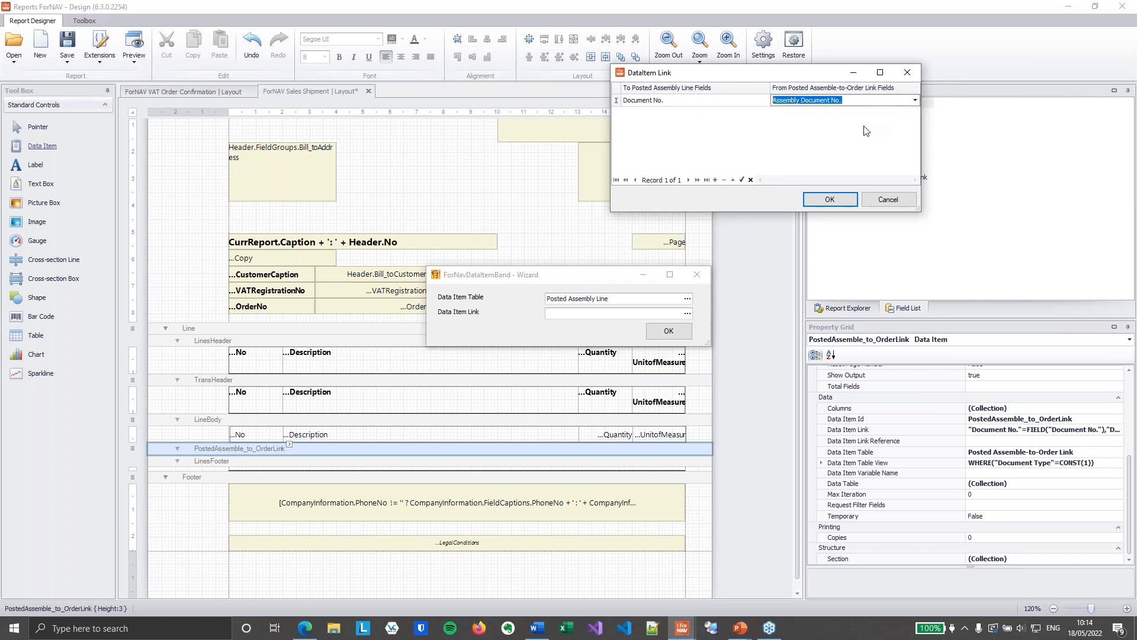
click(830, 199)
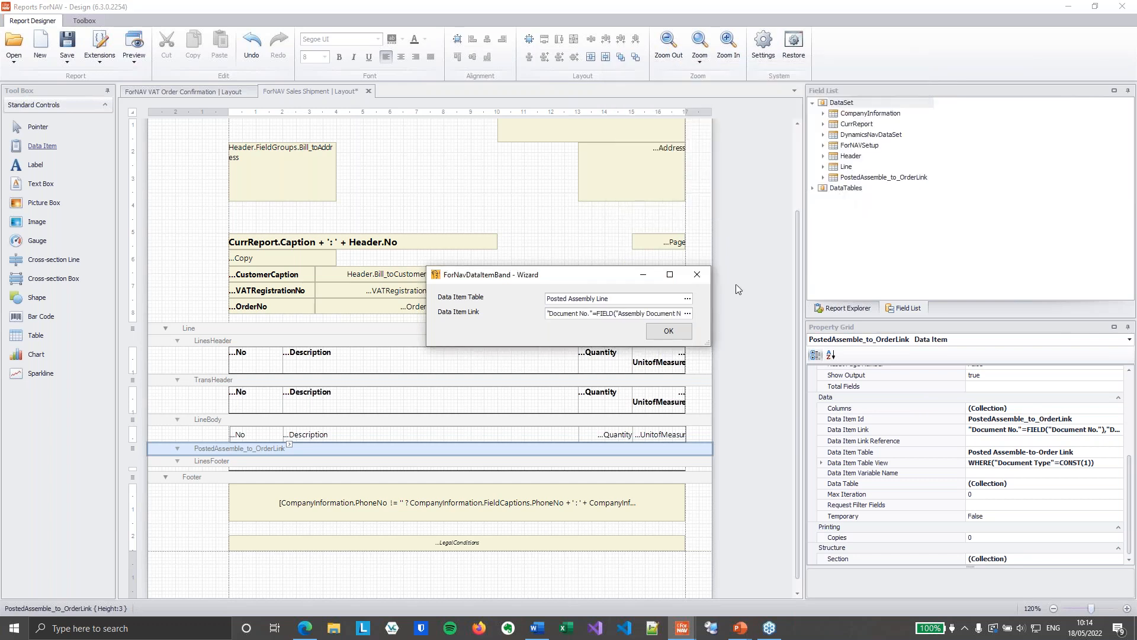
click(668, 332)
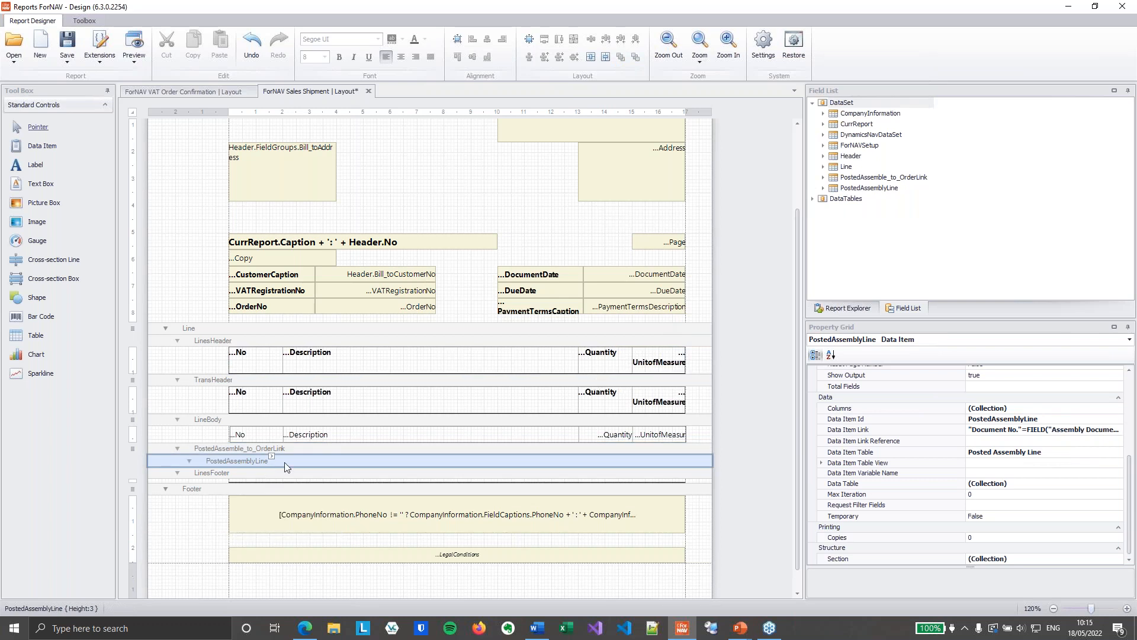
Step: Place the PostedAssemblyLine fields No, Description and Quantity on the new data item, creating header and body sections
click(823, 188)
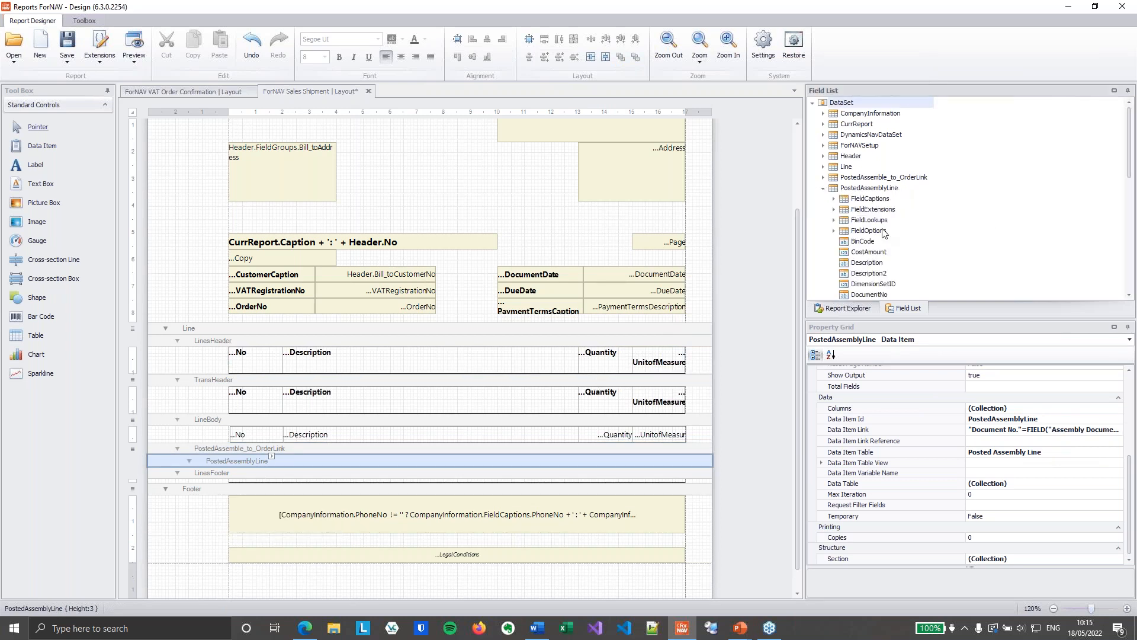
scroll(877, 256, down, 10)
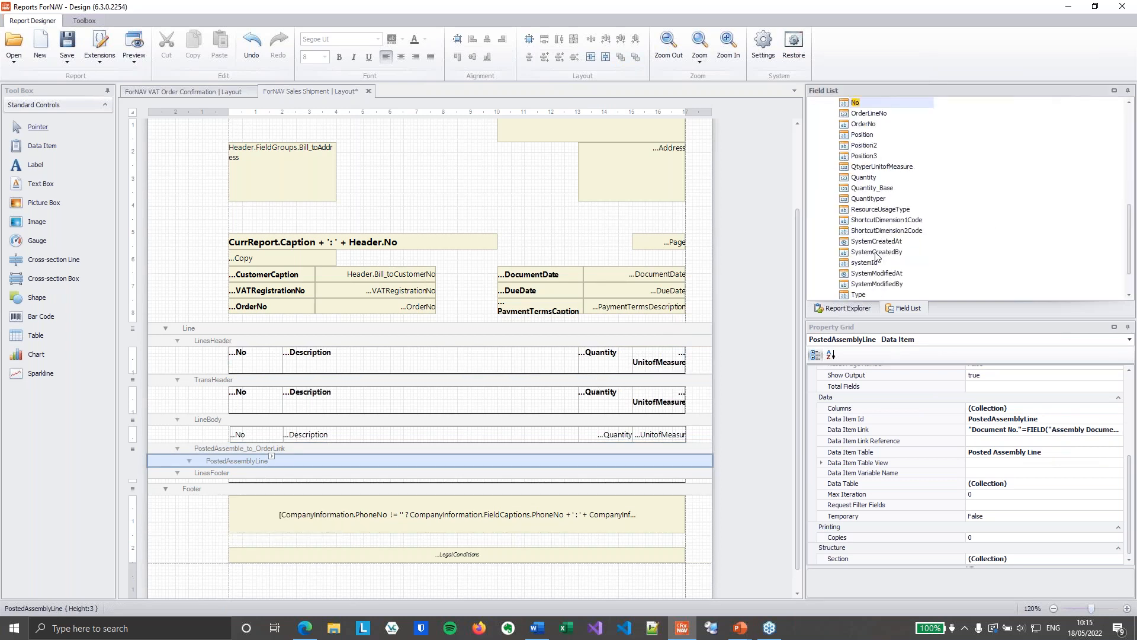
scroll(922, 198, up, 4)
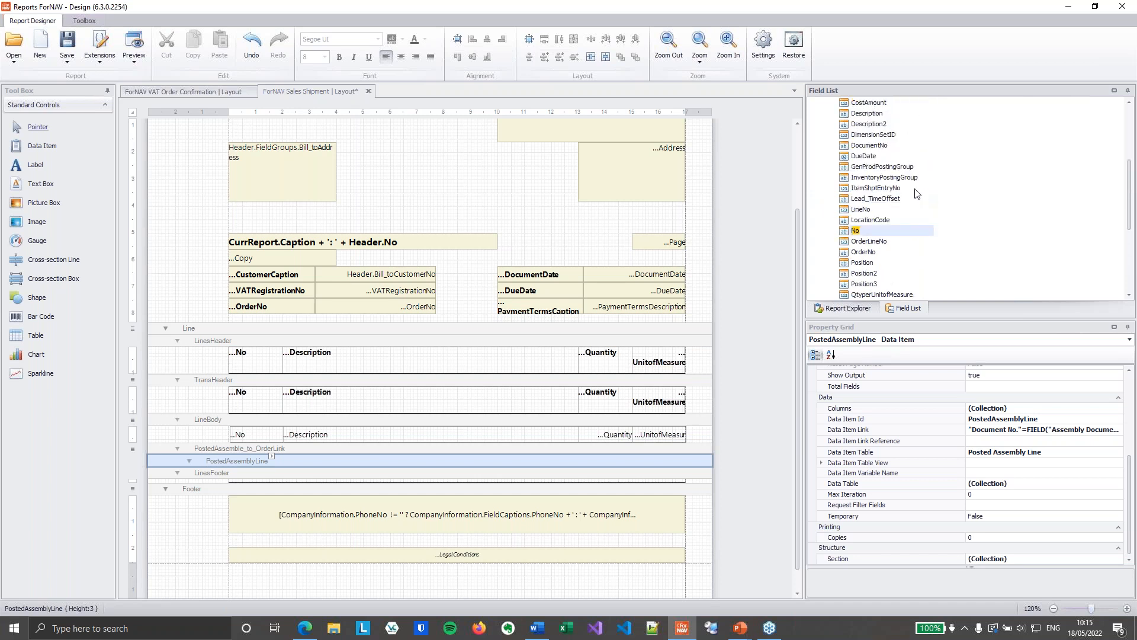
scroll(870, 225, down, 2)
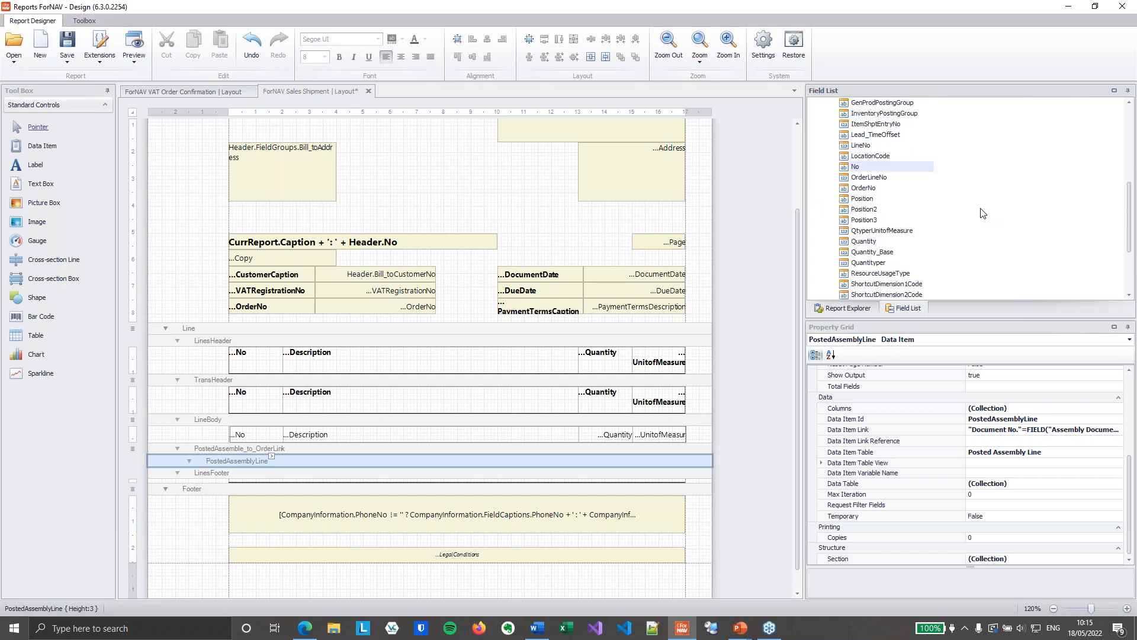
drag(869, 247, 582, 468)
scroll(533, 450, down, 2)
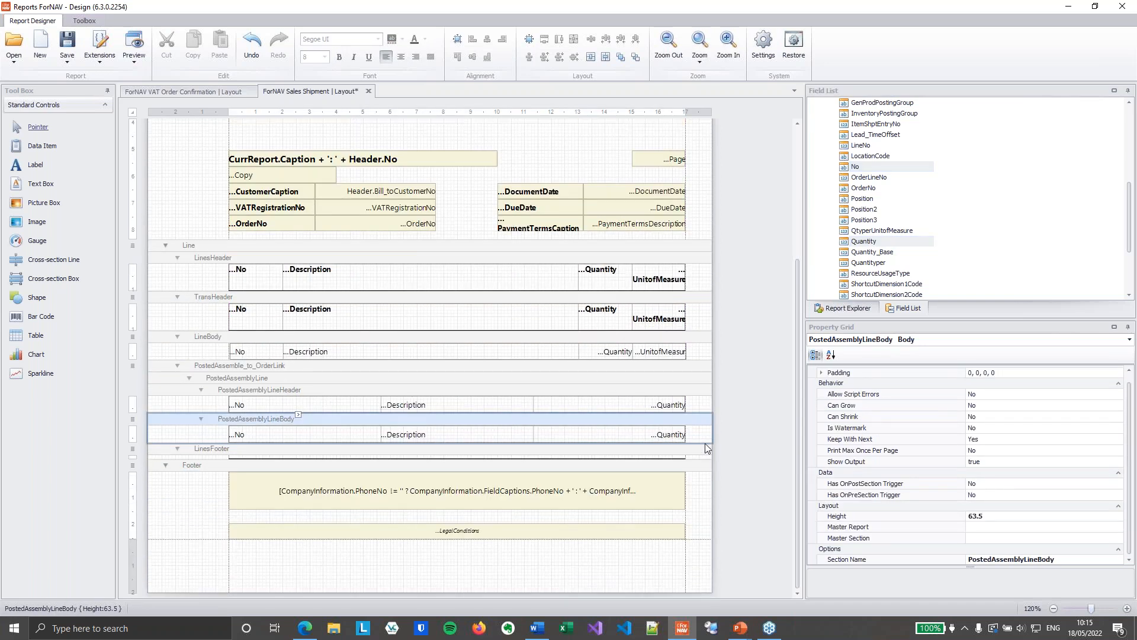
Step: Indent the PostedAssemblyLineHeader table to about 68, make it about 1434 wide, and align its Description and Quantity columns with the LineBody columns
click(233, 404)
drag(190, 404, 636, 404)
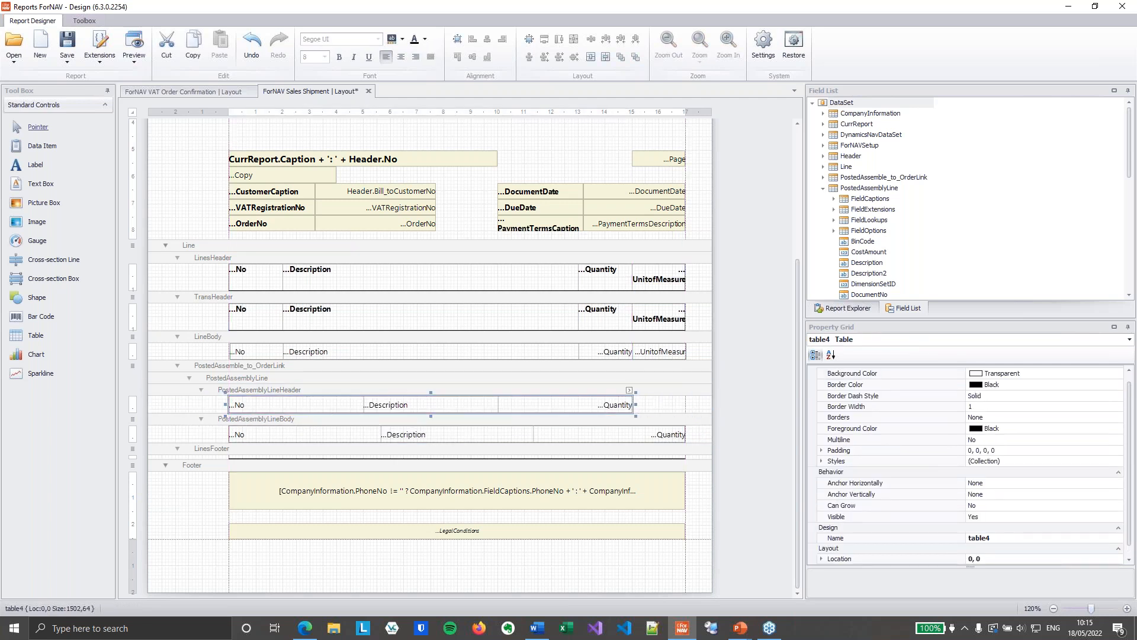
drag(225, 404, 243, 404)
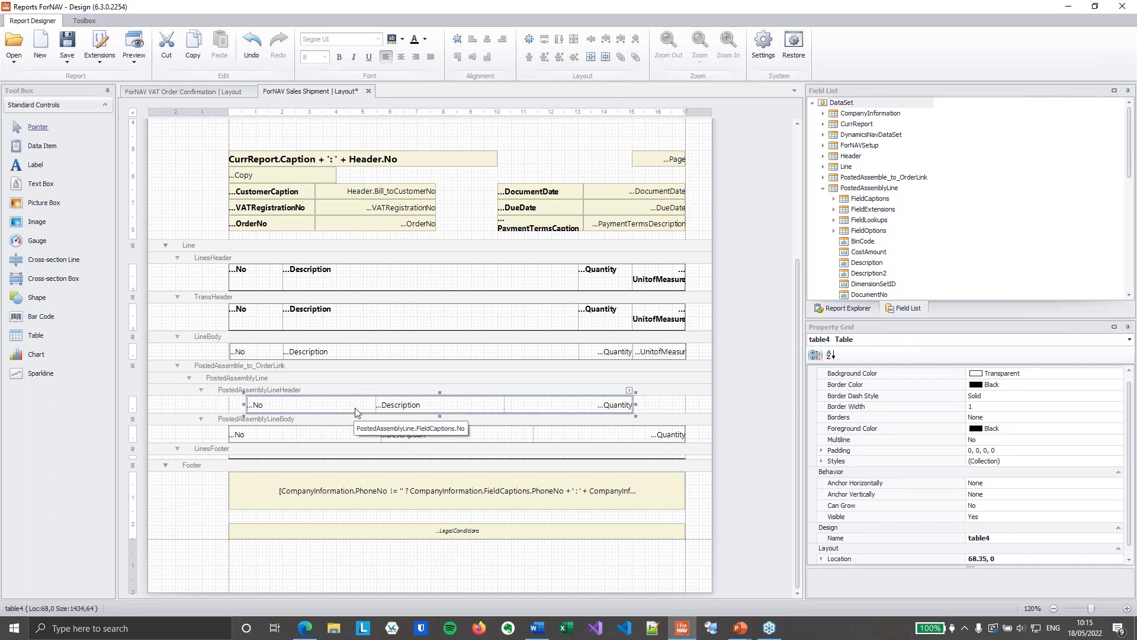
click(352, 407)
drag(379, 404, 286, 404)
click(438, 407)
drag(505, 405, 578, 405)
Step: Resize the PostedAssemblyLineBody table to about 1434 wide, starting at about 68, and match its column widths to the header table above
drag(214, 433, 634, 435)
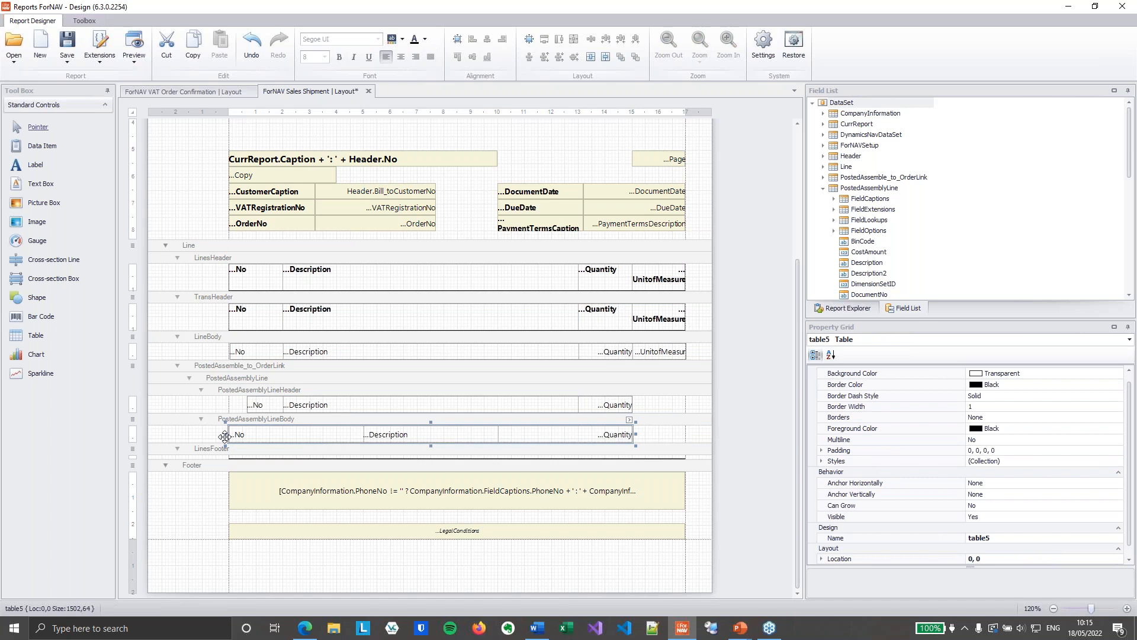
drag(225, 434, 247, 434)
click(320, 435)
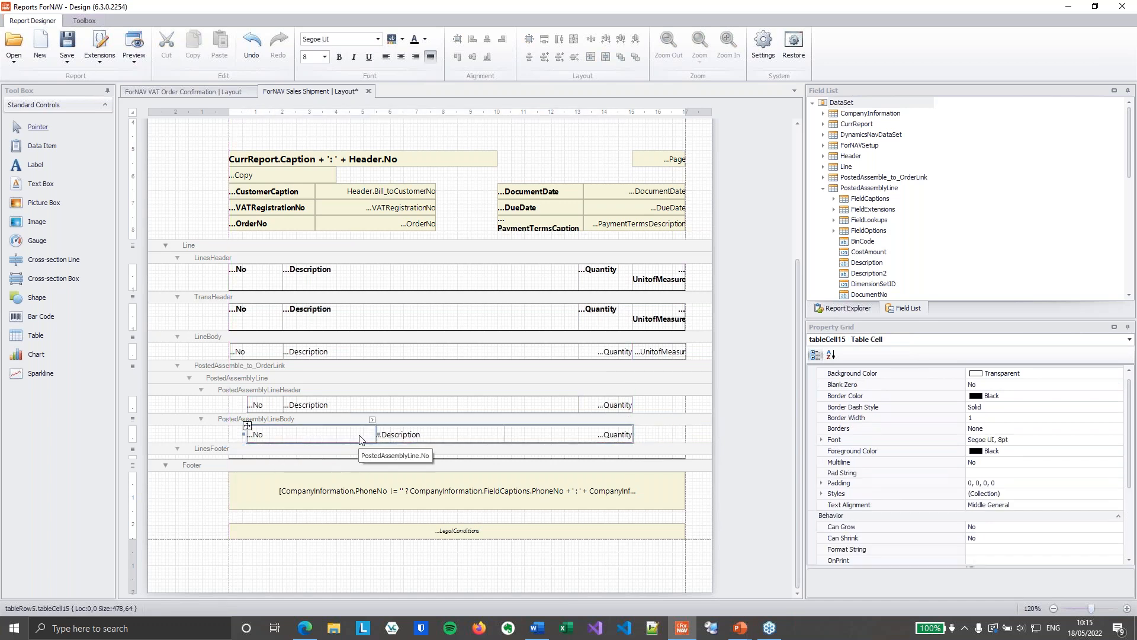
drag(377, 437, 284, 433)
click(512, 436)
drag(502, 433, 581, 432)
Step: Give the assembly line body and header tables a cyan background (0, 255, 255) and make the header cells bold
drag(663, 432, 225, 436)
click(403, 39)
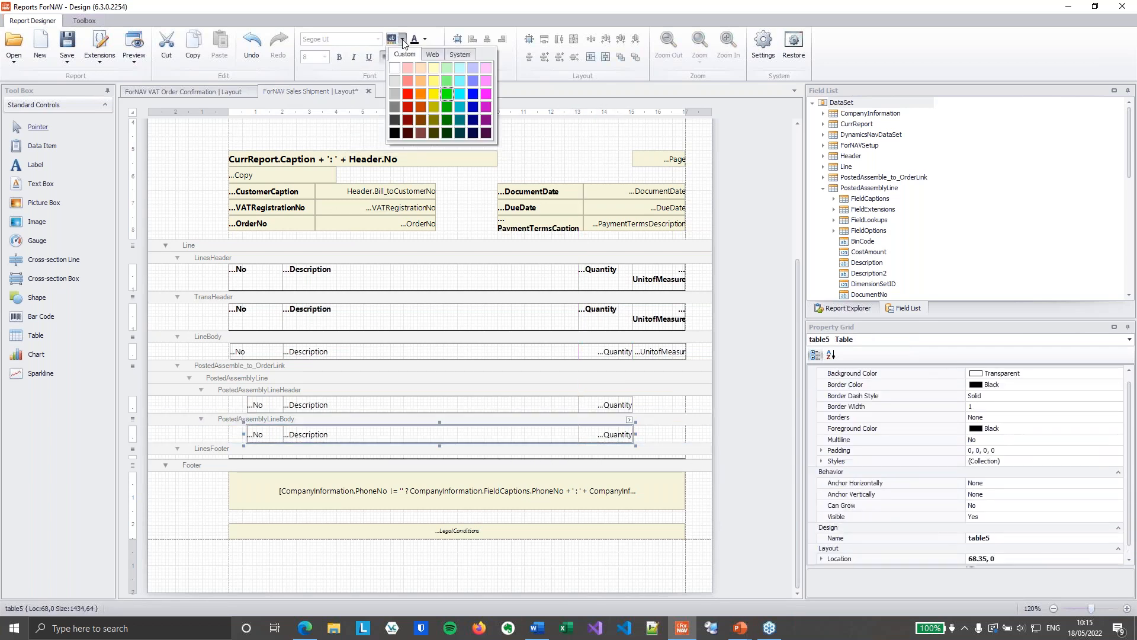
click(461, 93)
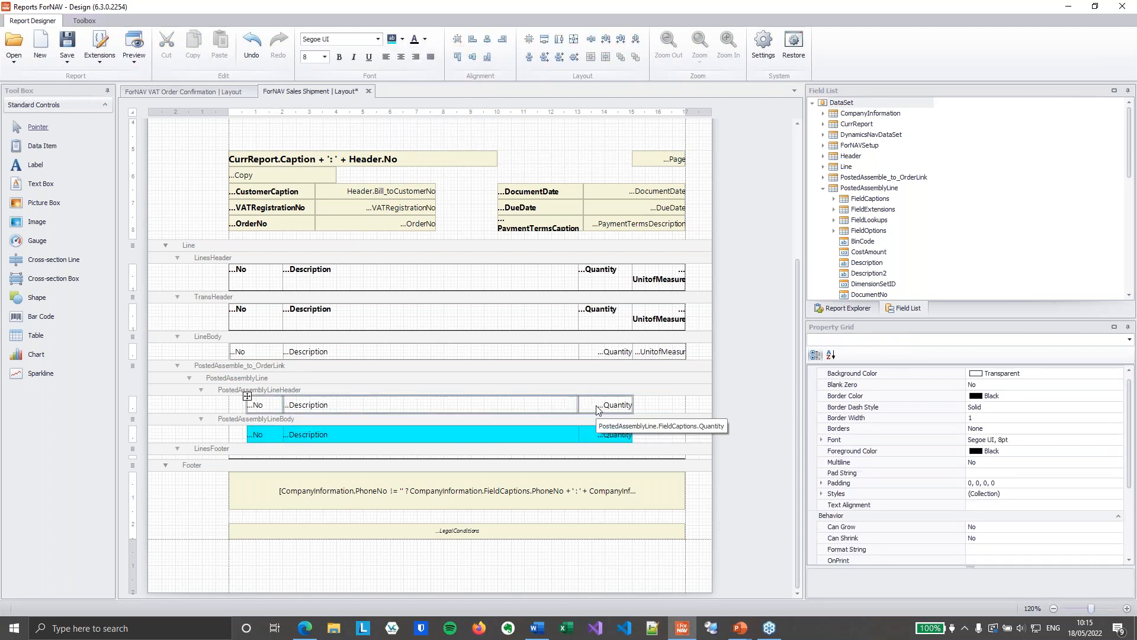
click(392, 39)
click(339, 57)
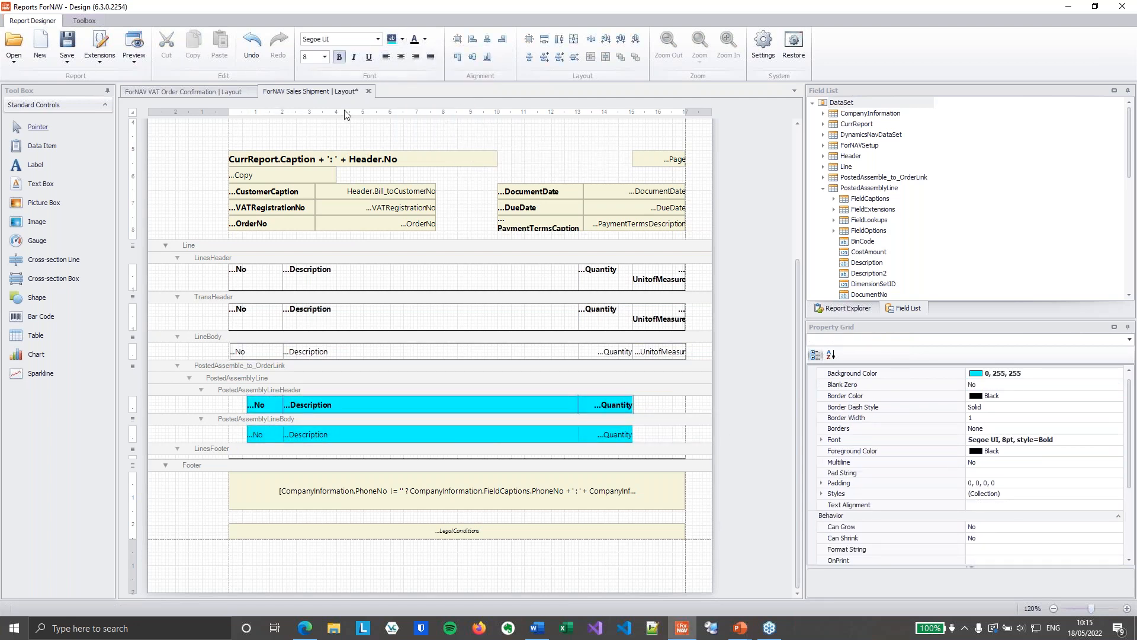
Step: Preview the Sales Shipment report in the browser for the filtered shipment and examine the assembly lines at page width
click(332, 381)
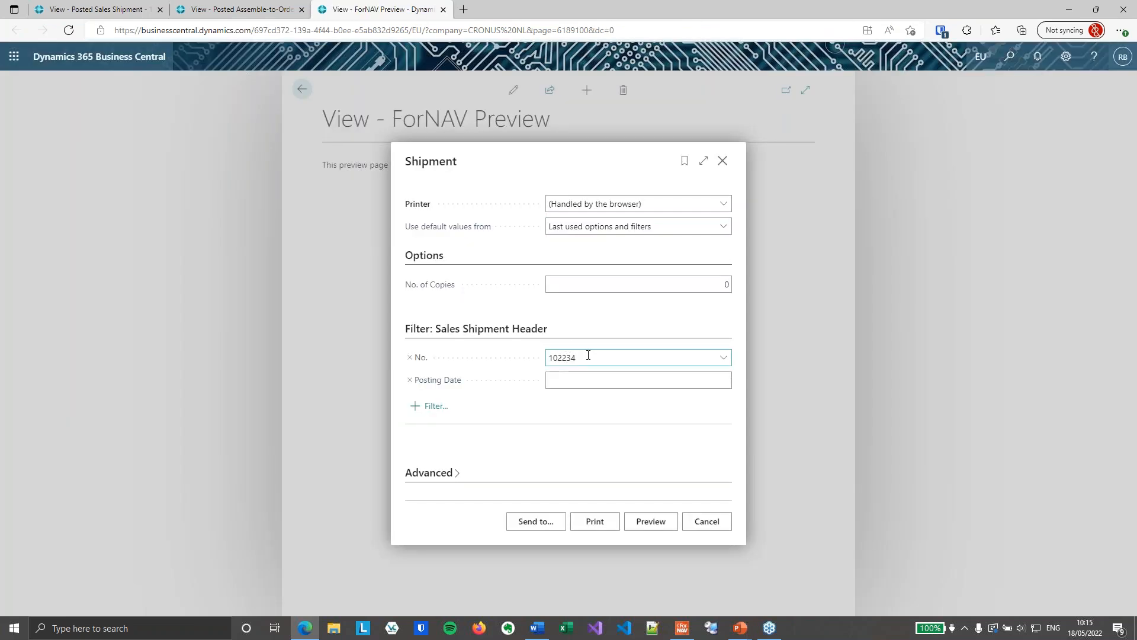
click(583, 355)
click(643, 525)
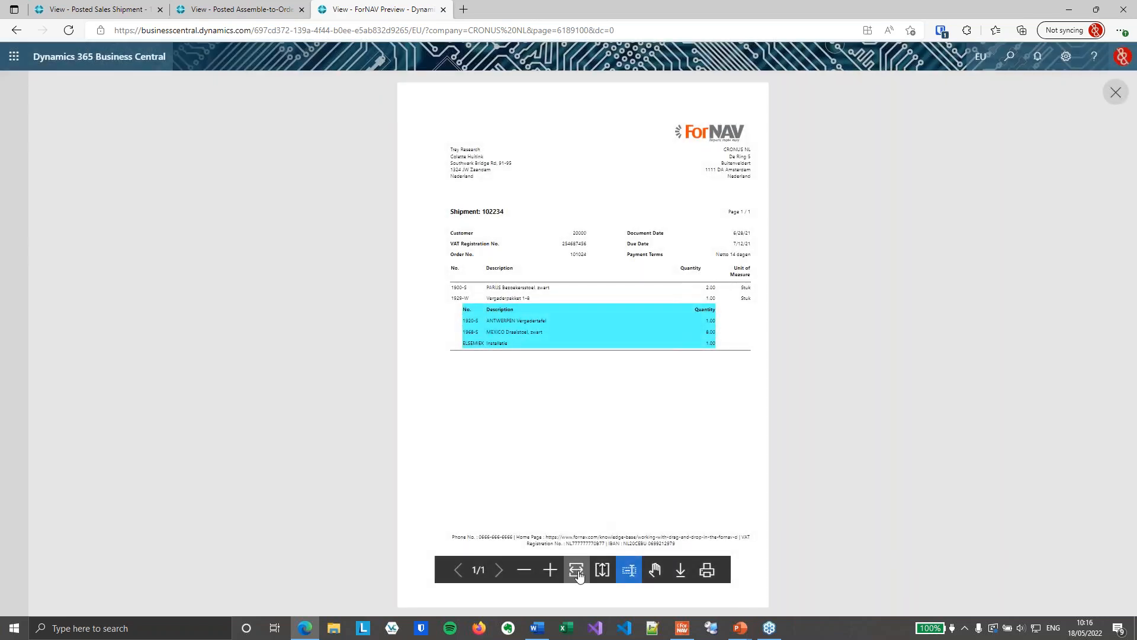
click(577, 571)
scroll(622, 500, down, 5)
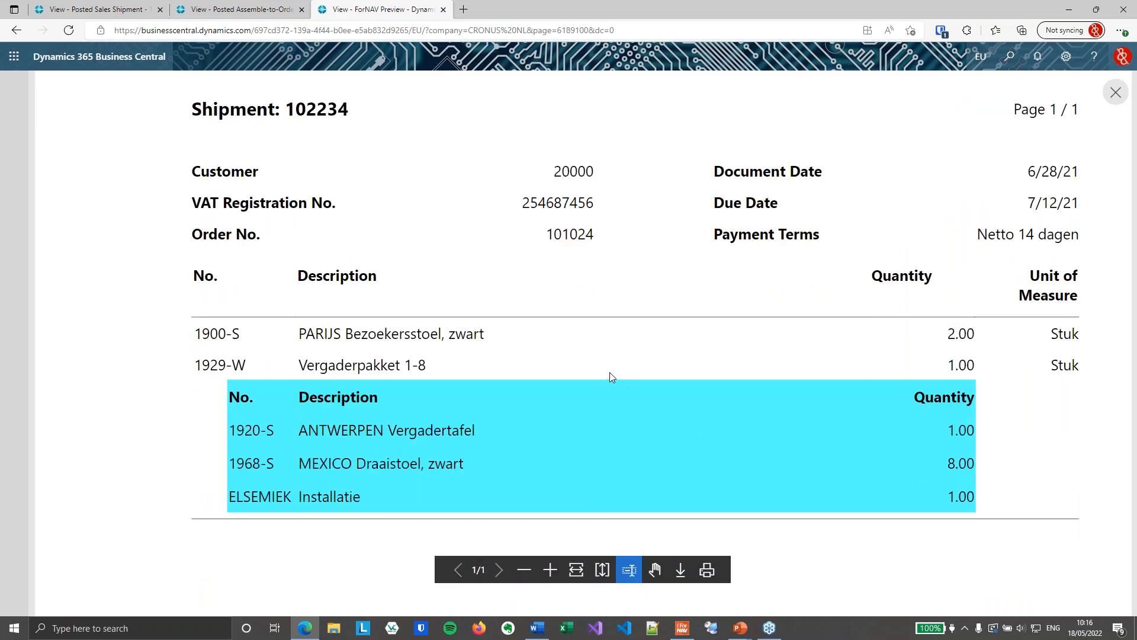
scroll(609, 372, down, 1)
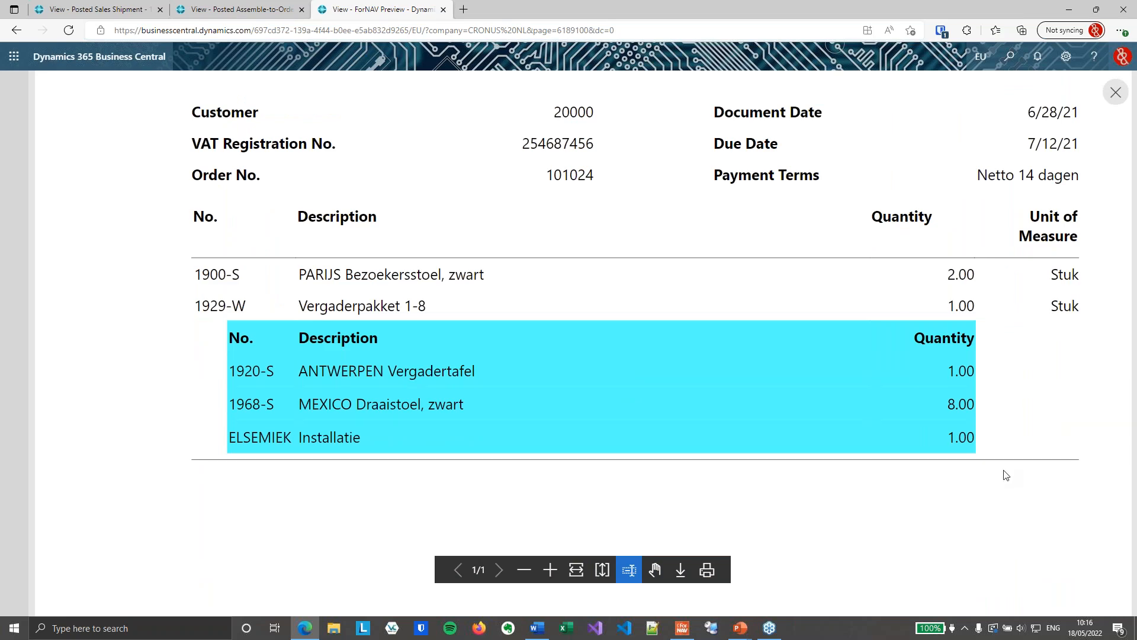